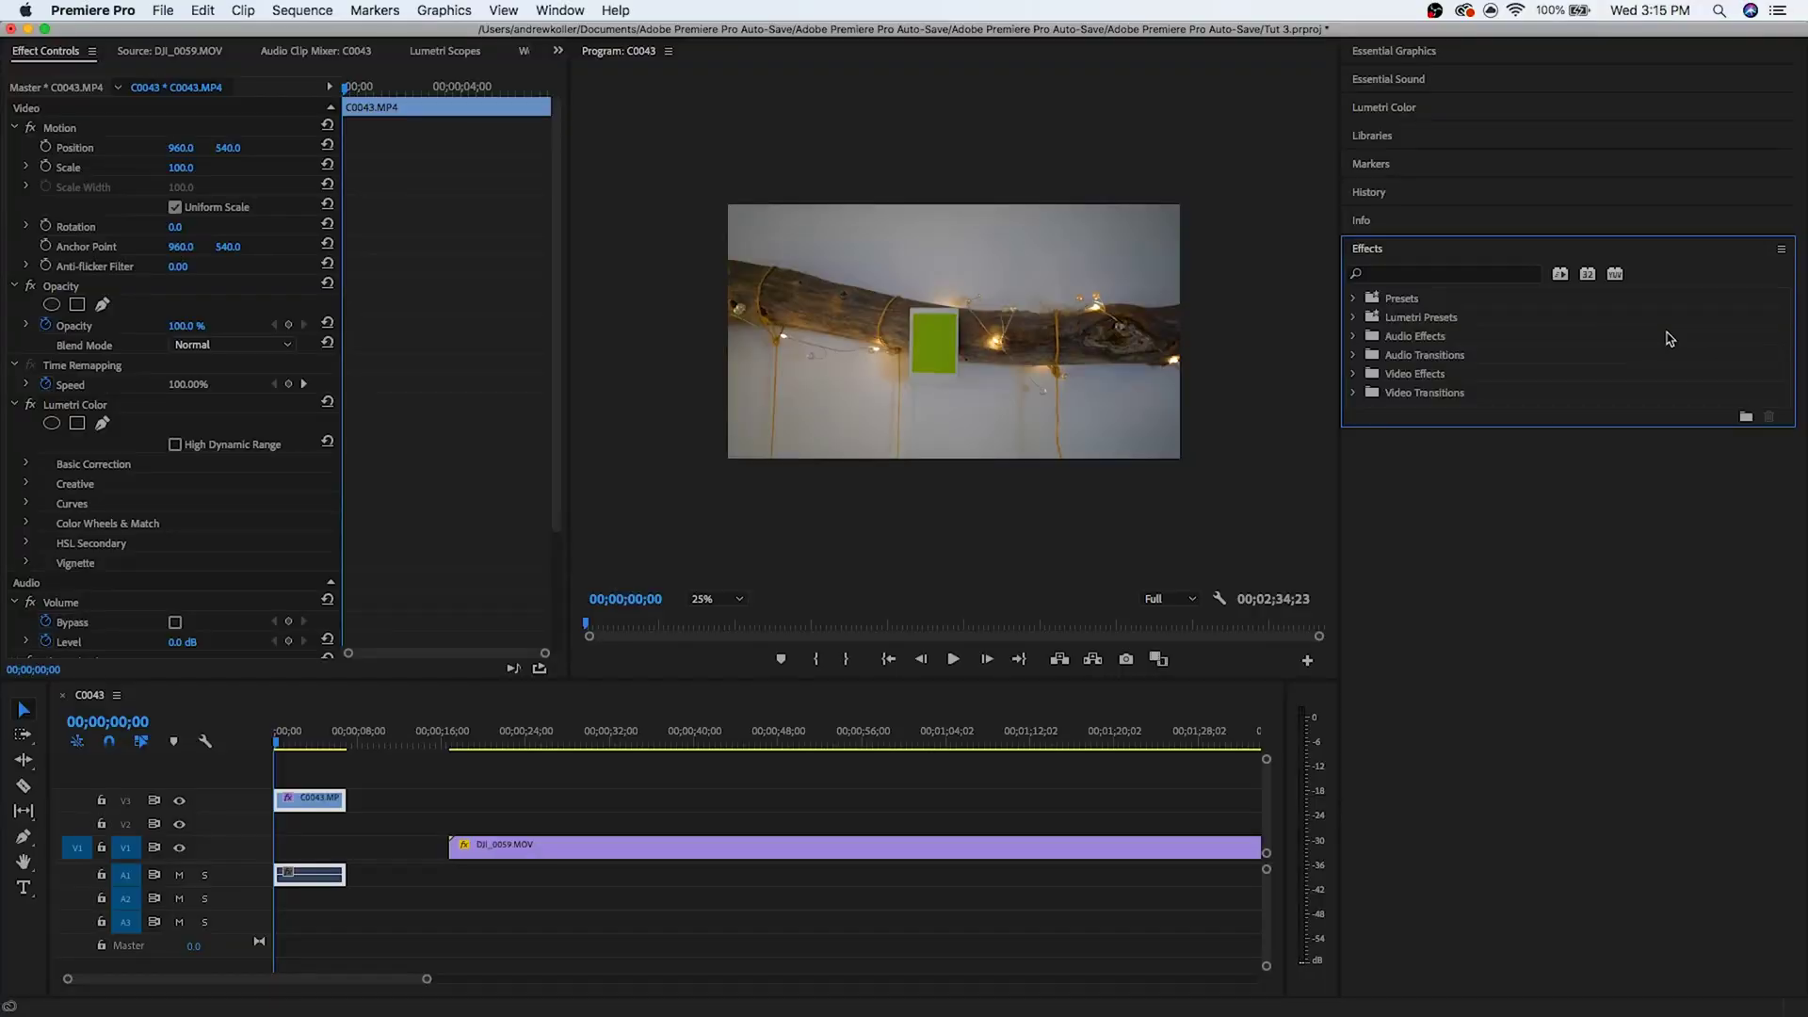
Step: Apply Ultra Key to C0043.MP4 and sample the green card as its Key Color
key(space)
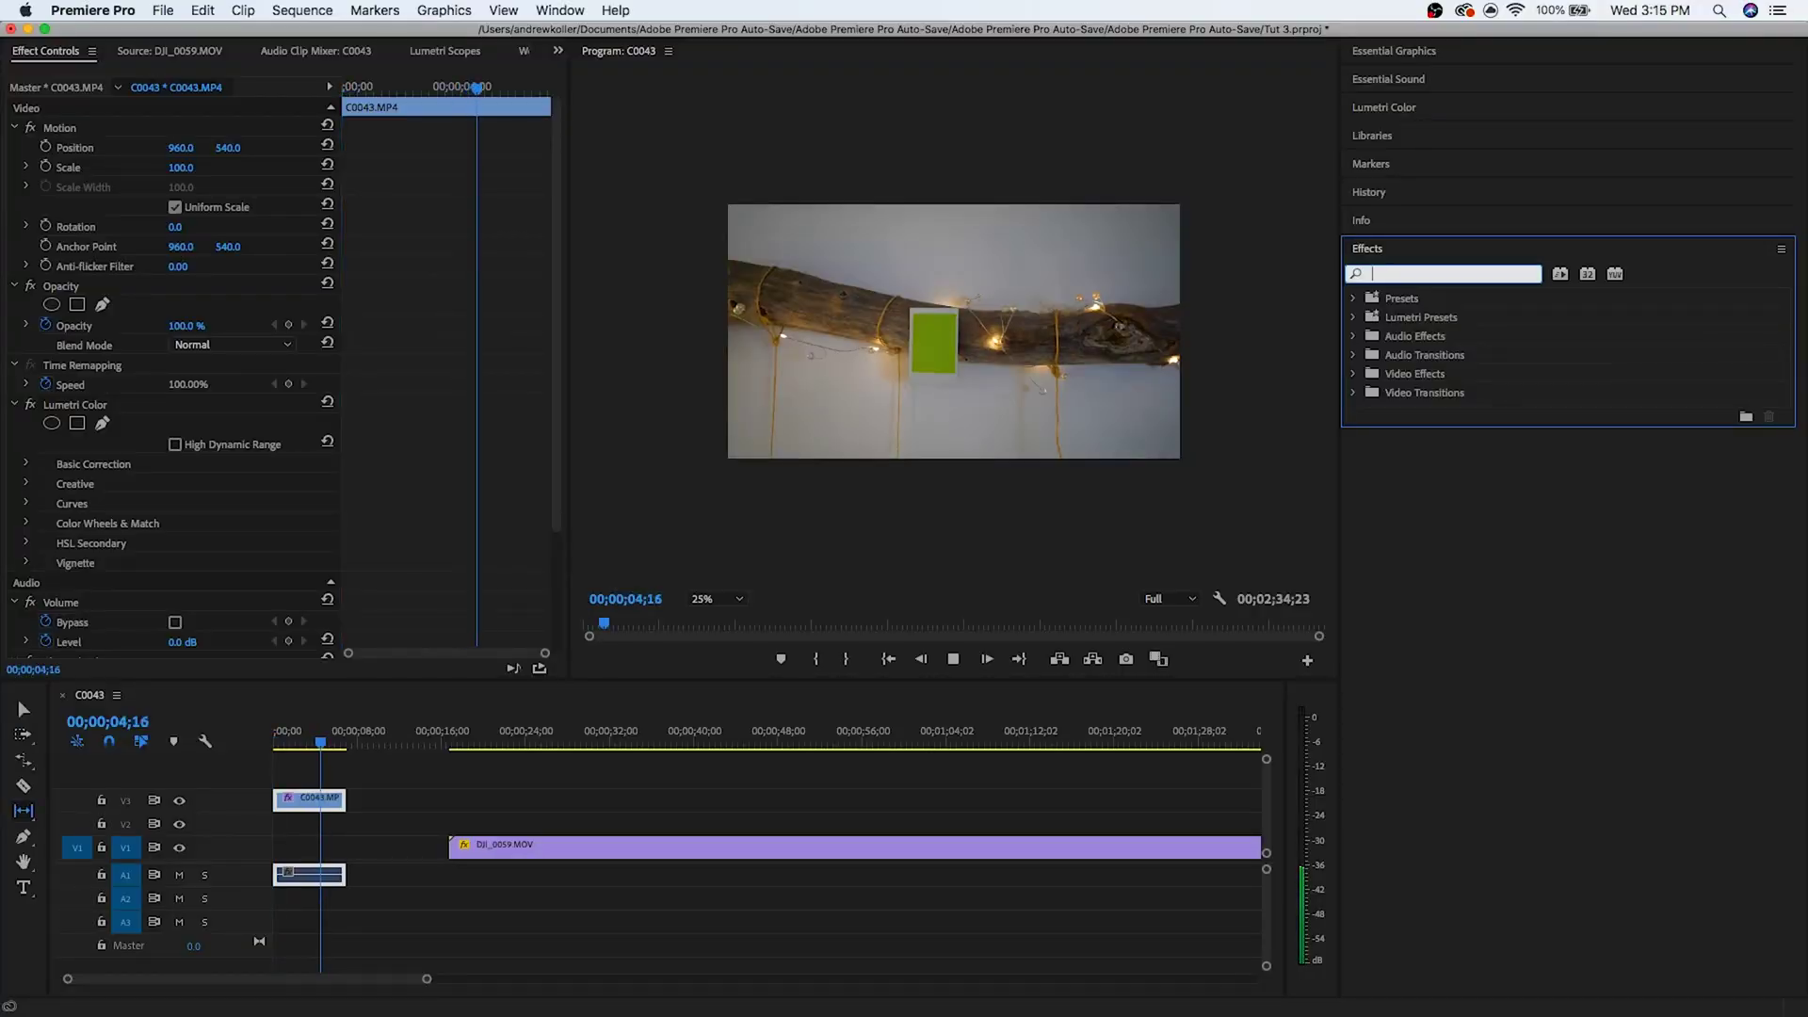
text(ultra key)
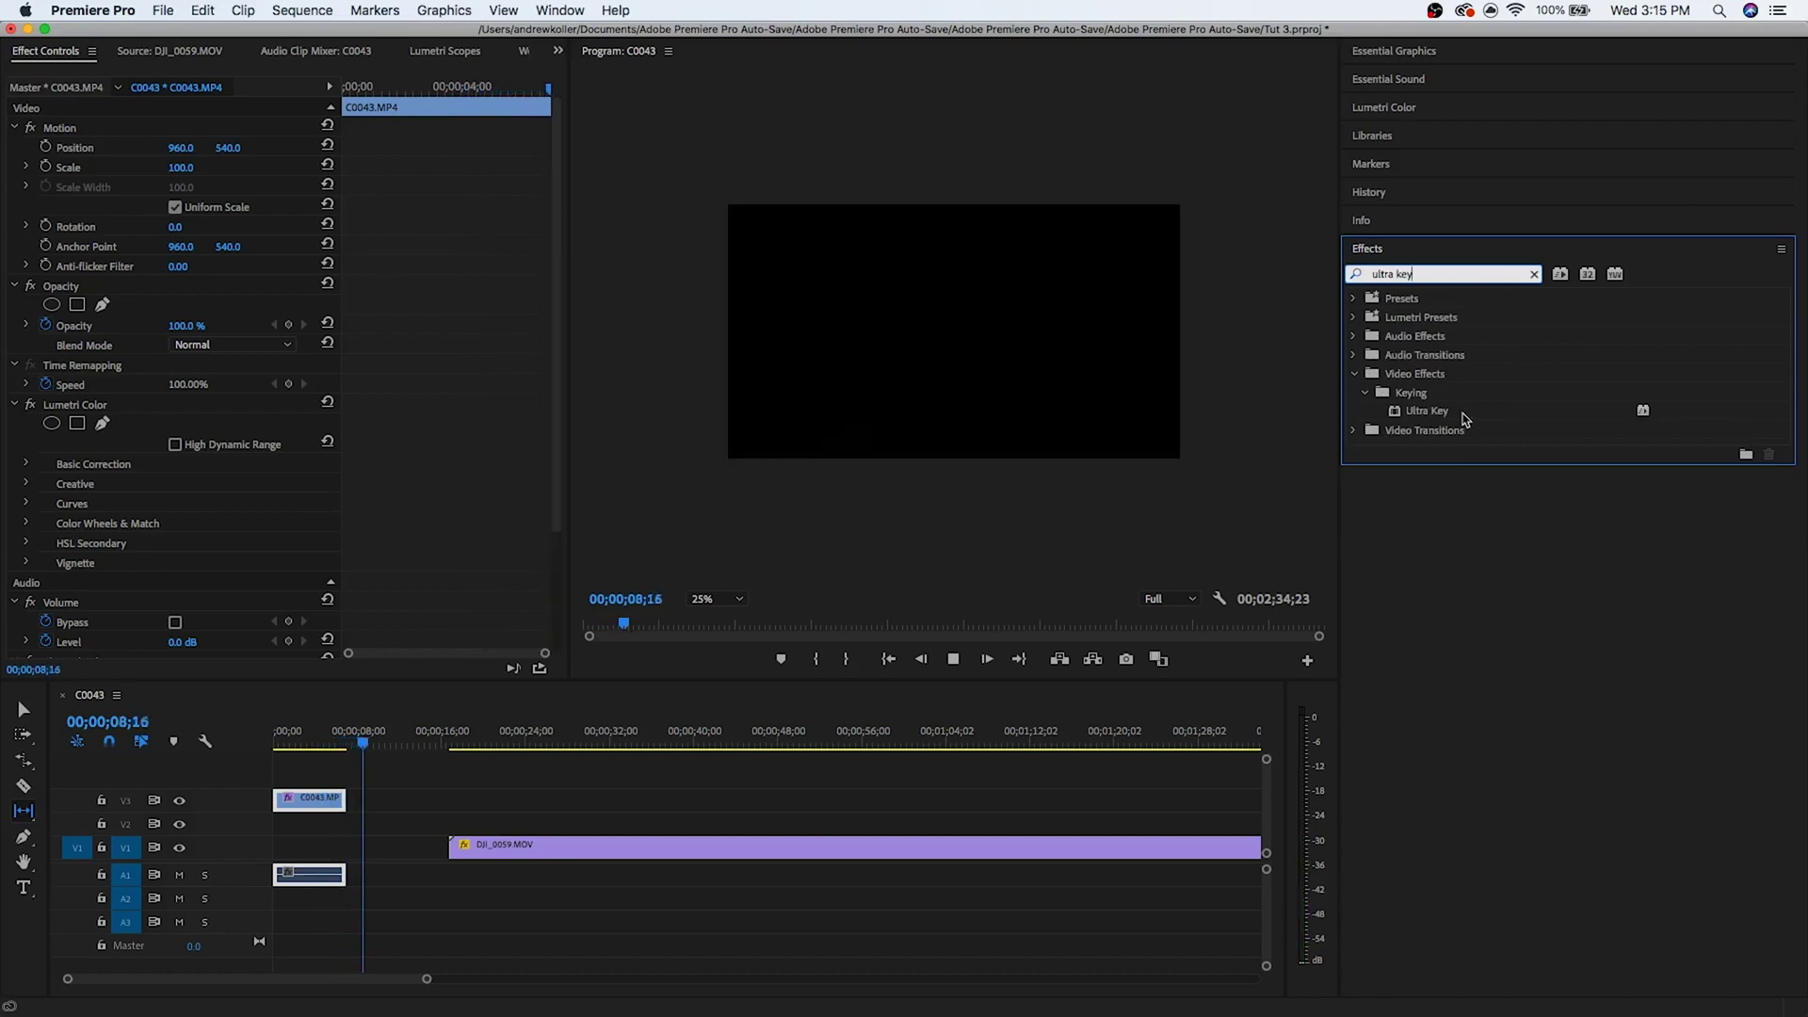
drag(1464, 415, 309, 799)
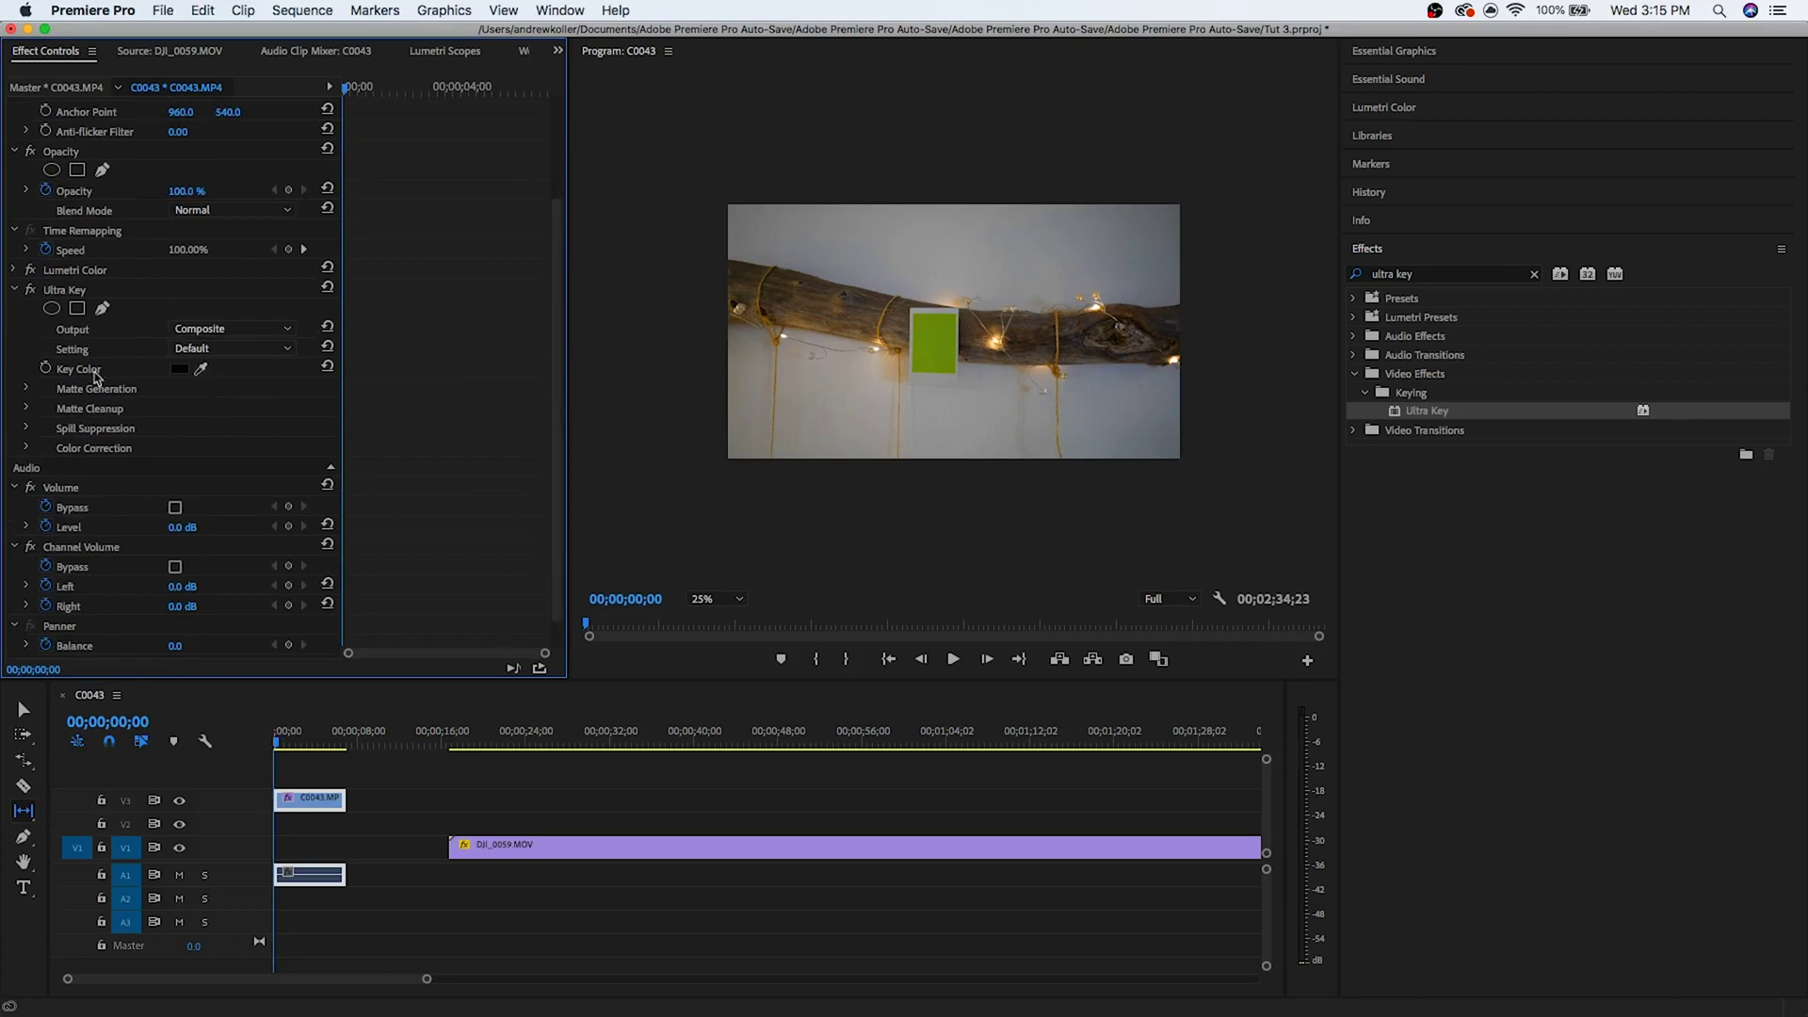
click(201, 369)
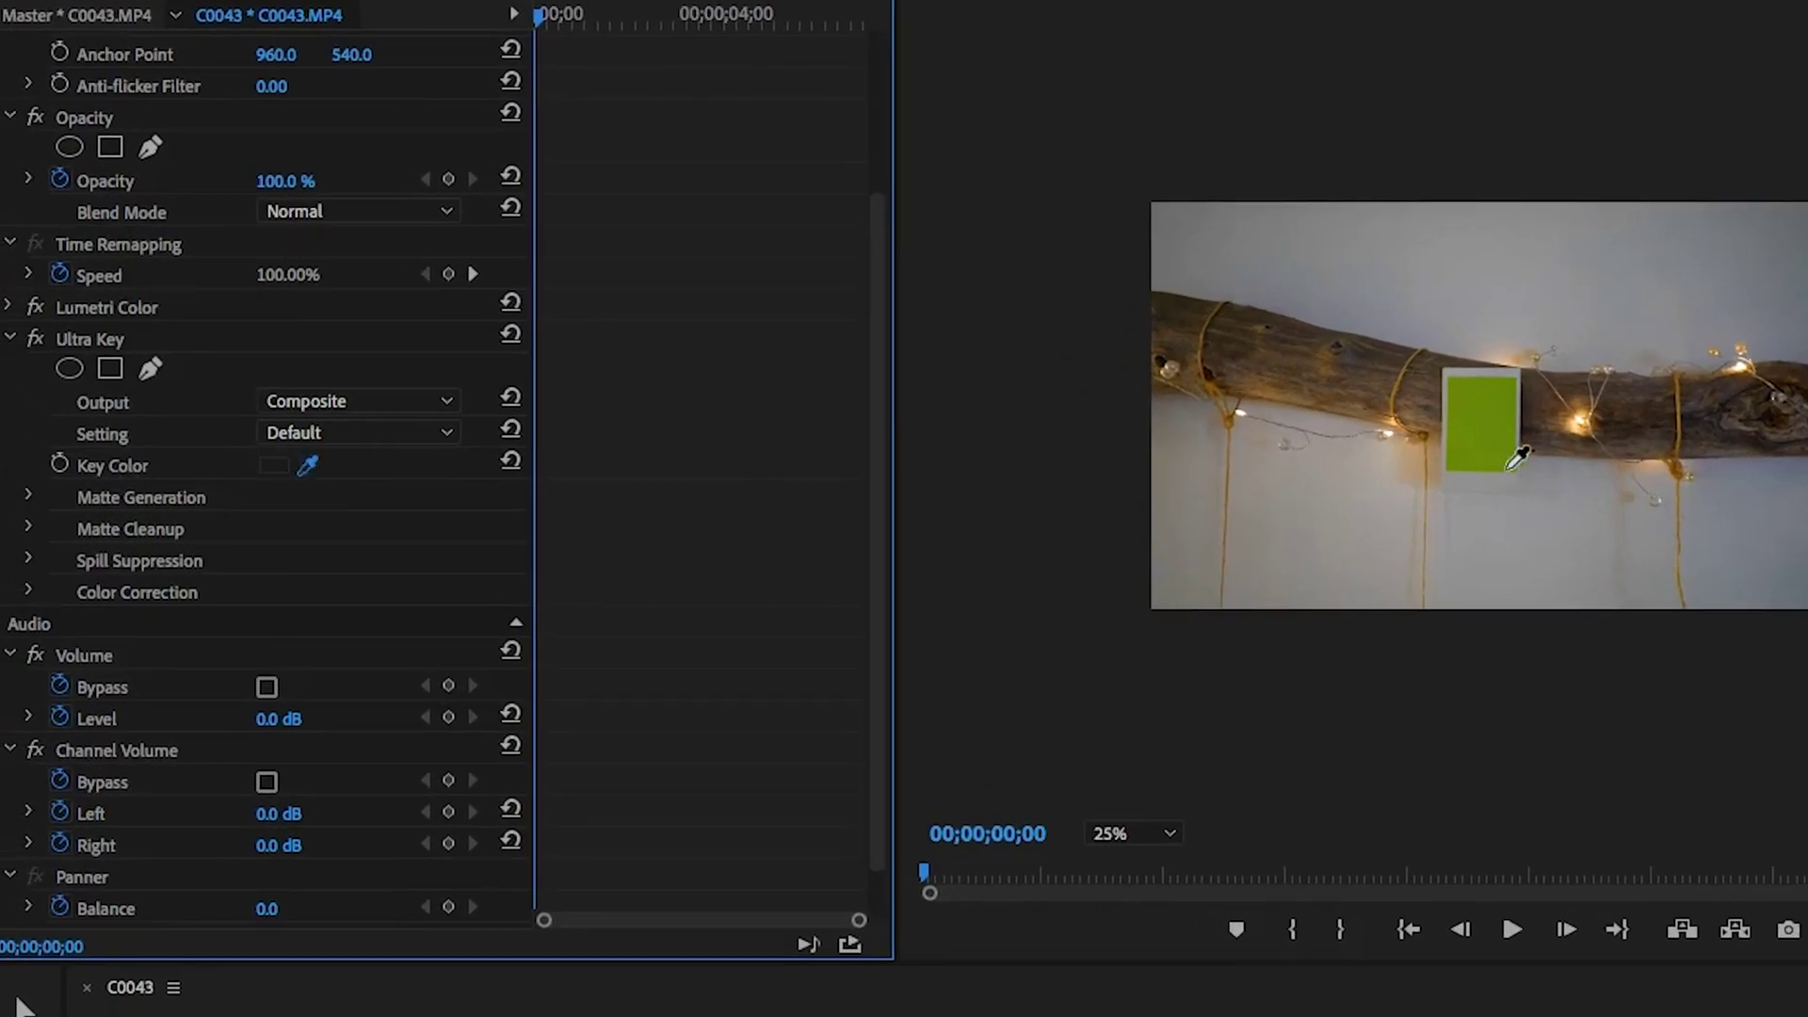
click(1510, 421)
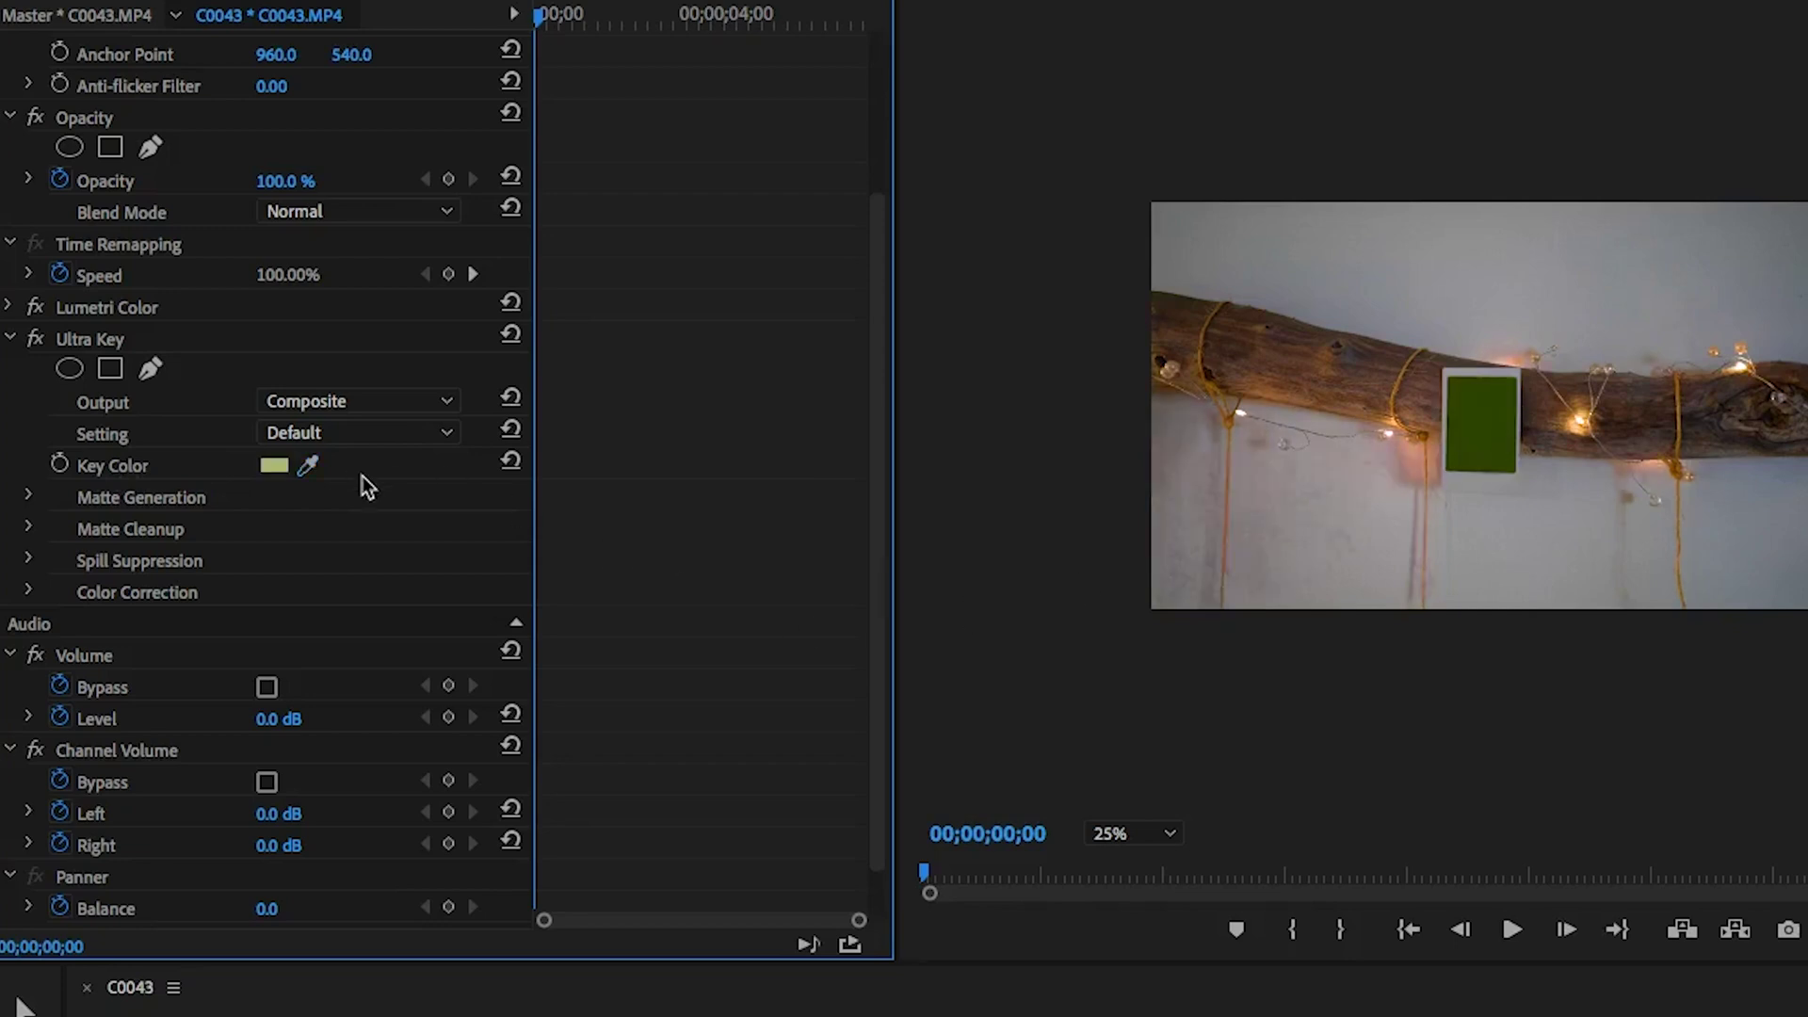
scroll(268, 479, up, 3)
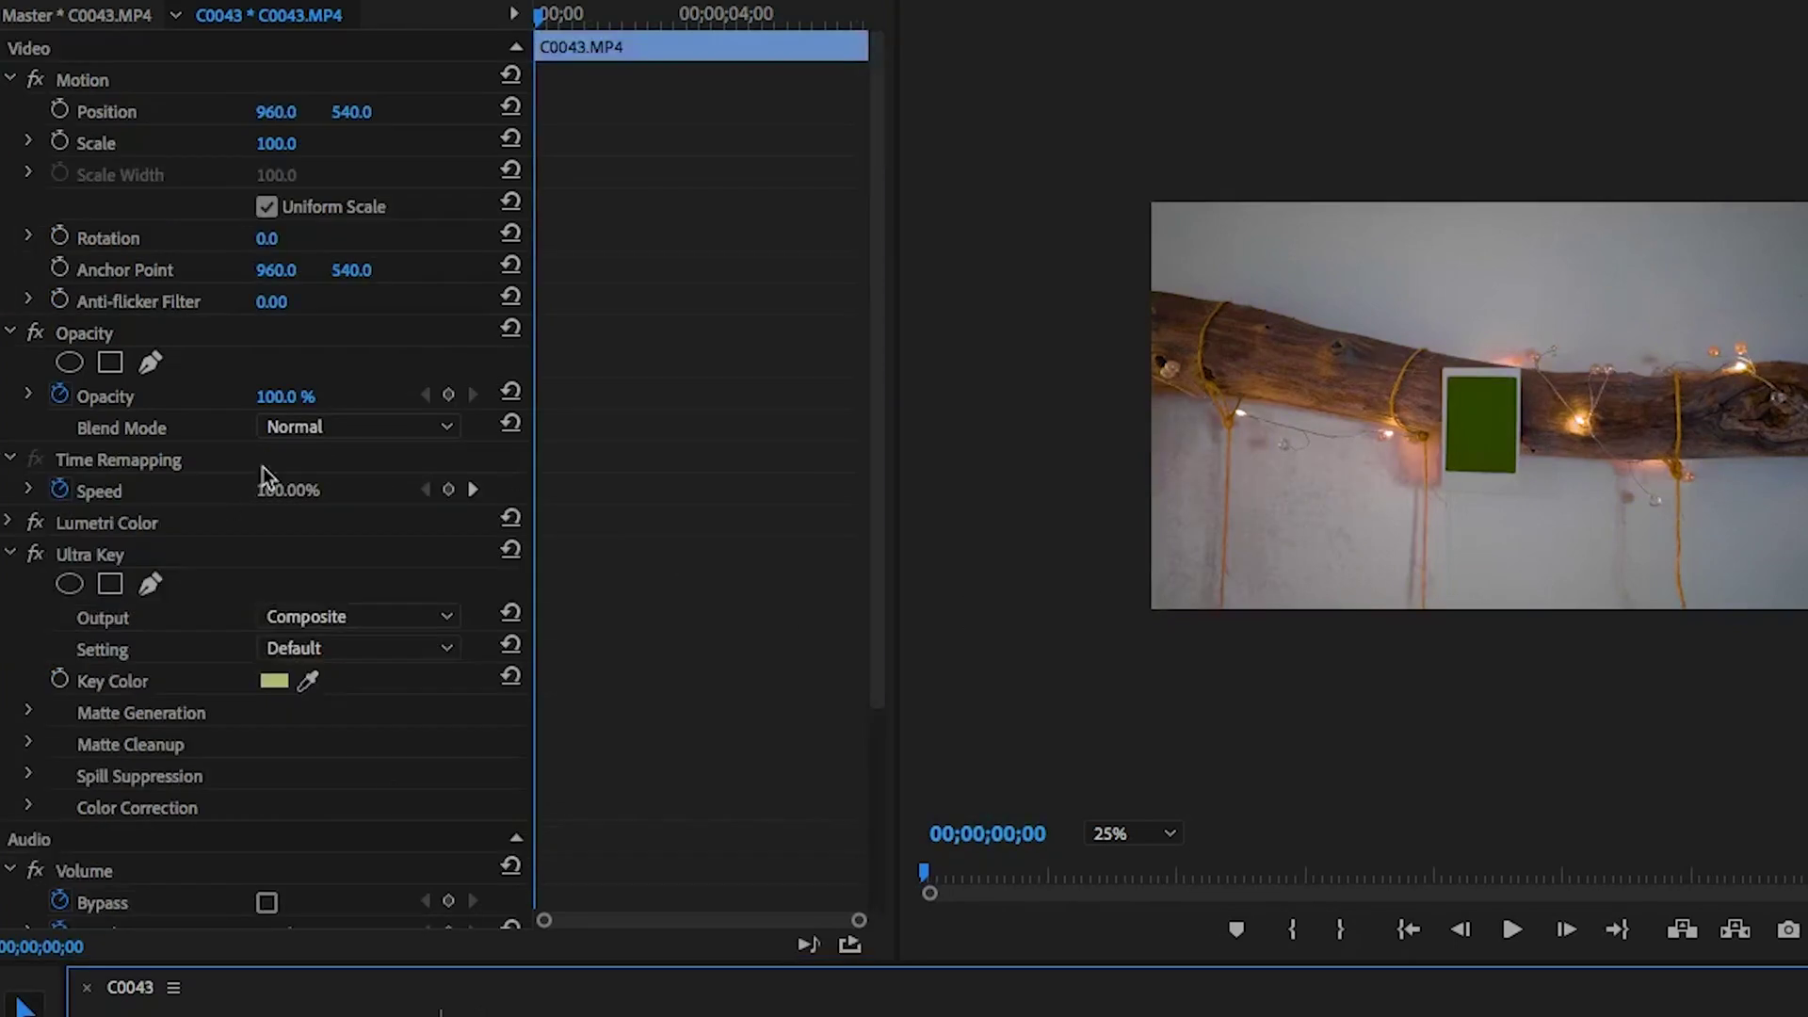
Step: Set the Ultra Key matte to Tolerance 82 and Soften 34, then select DJI_0059.MOV
click(27, 717)
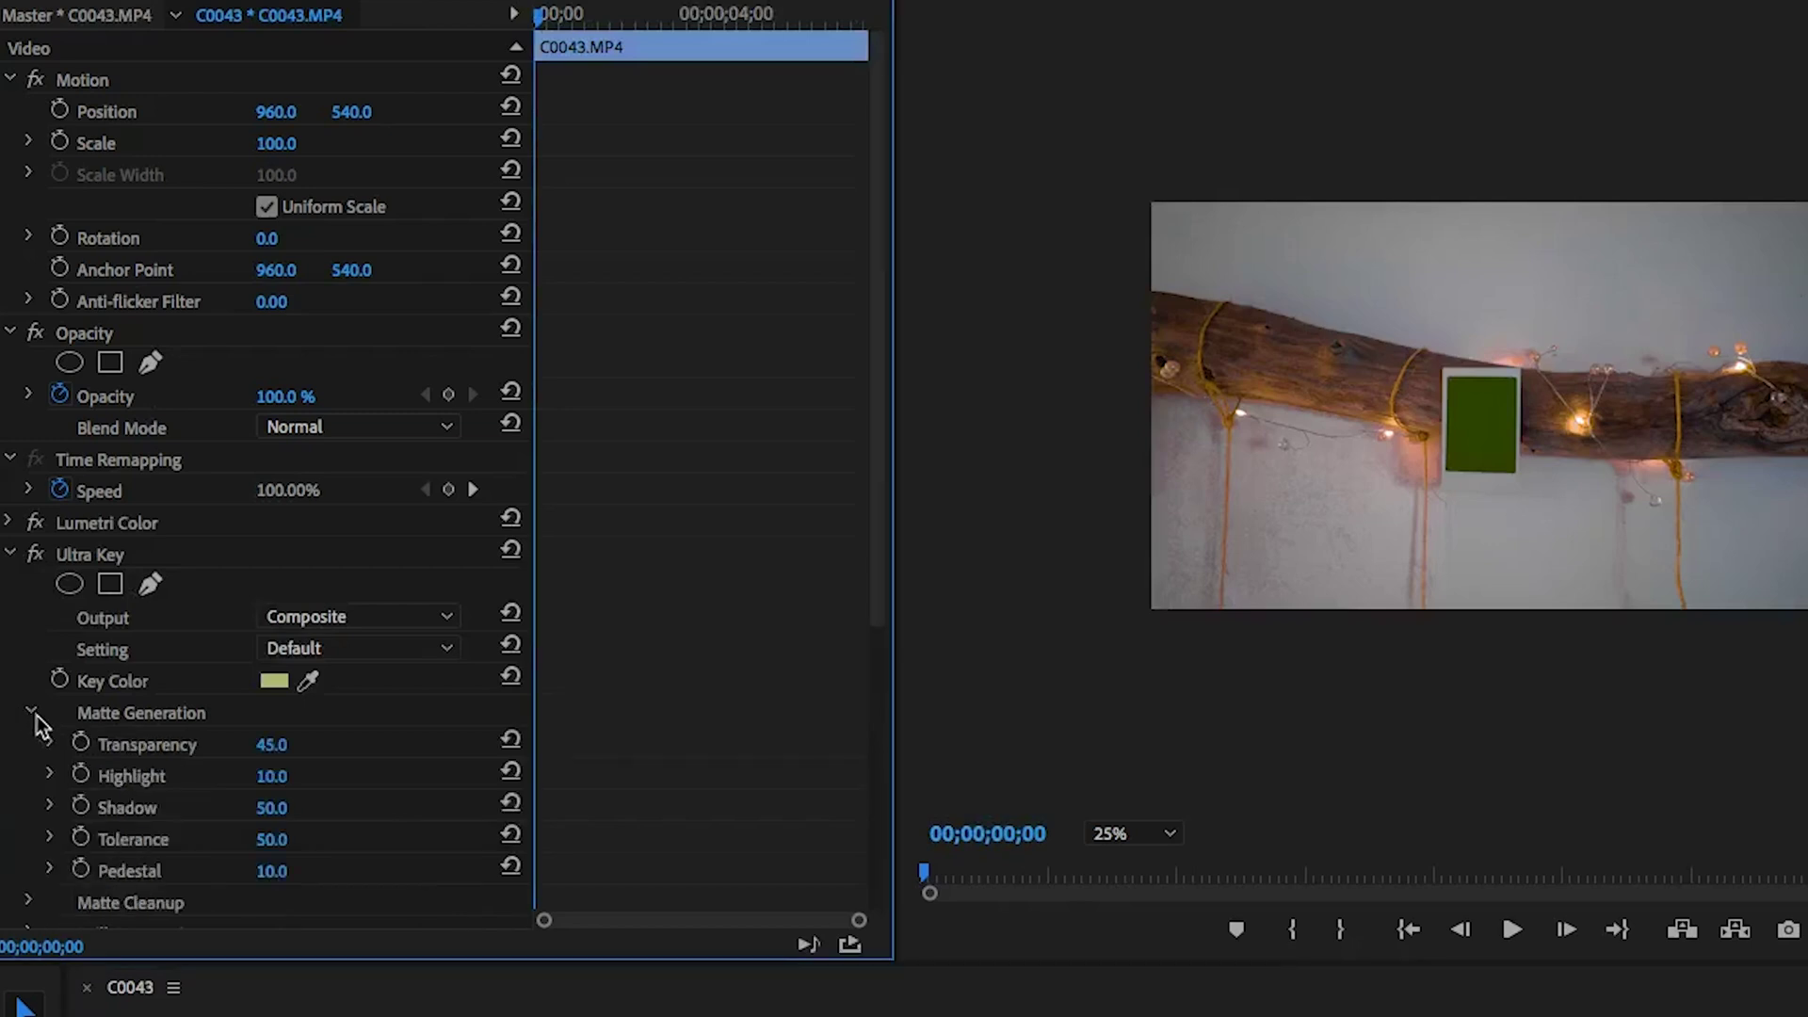
scroll(38, 727, down, 2)
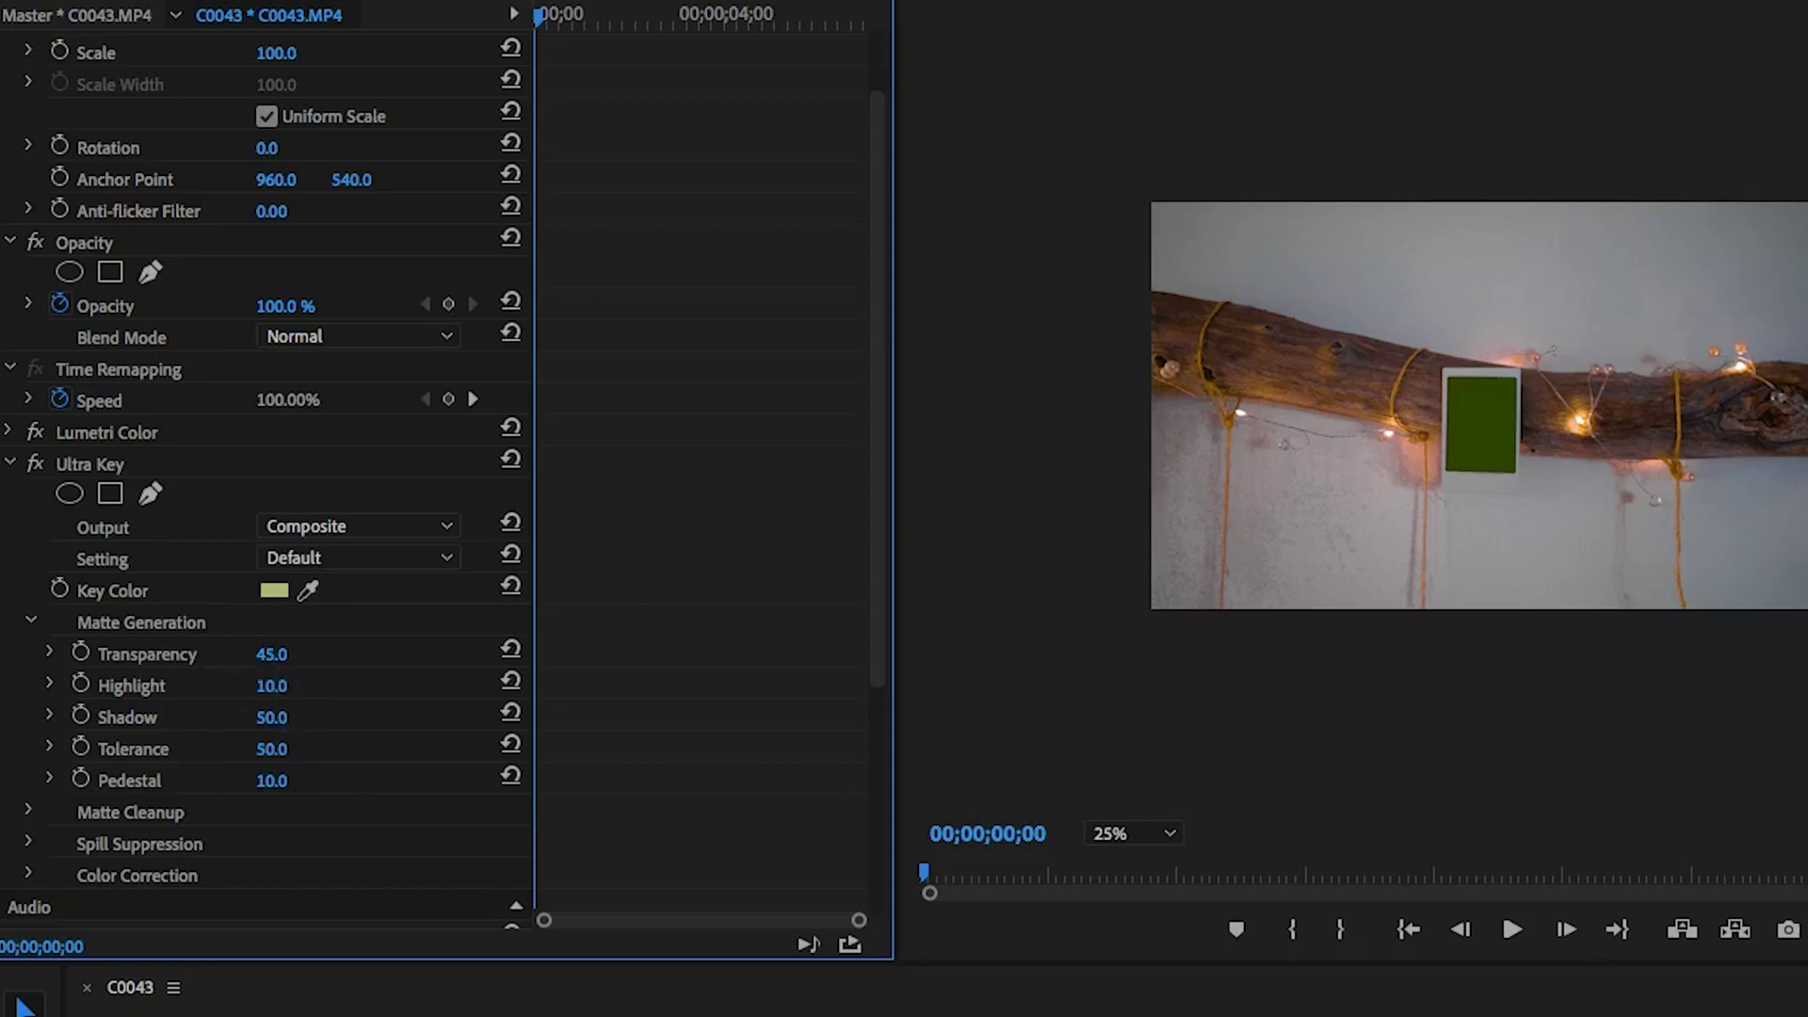
drag(271, 749, 383, 867)
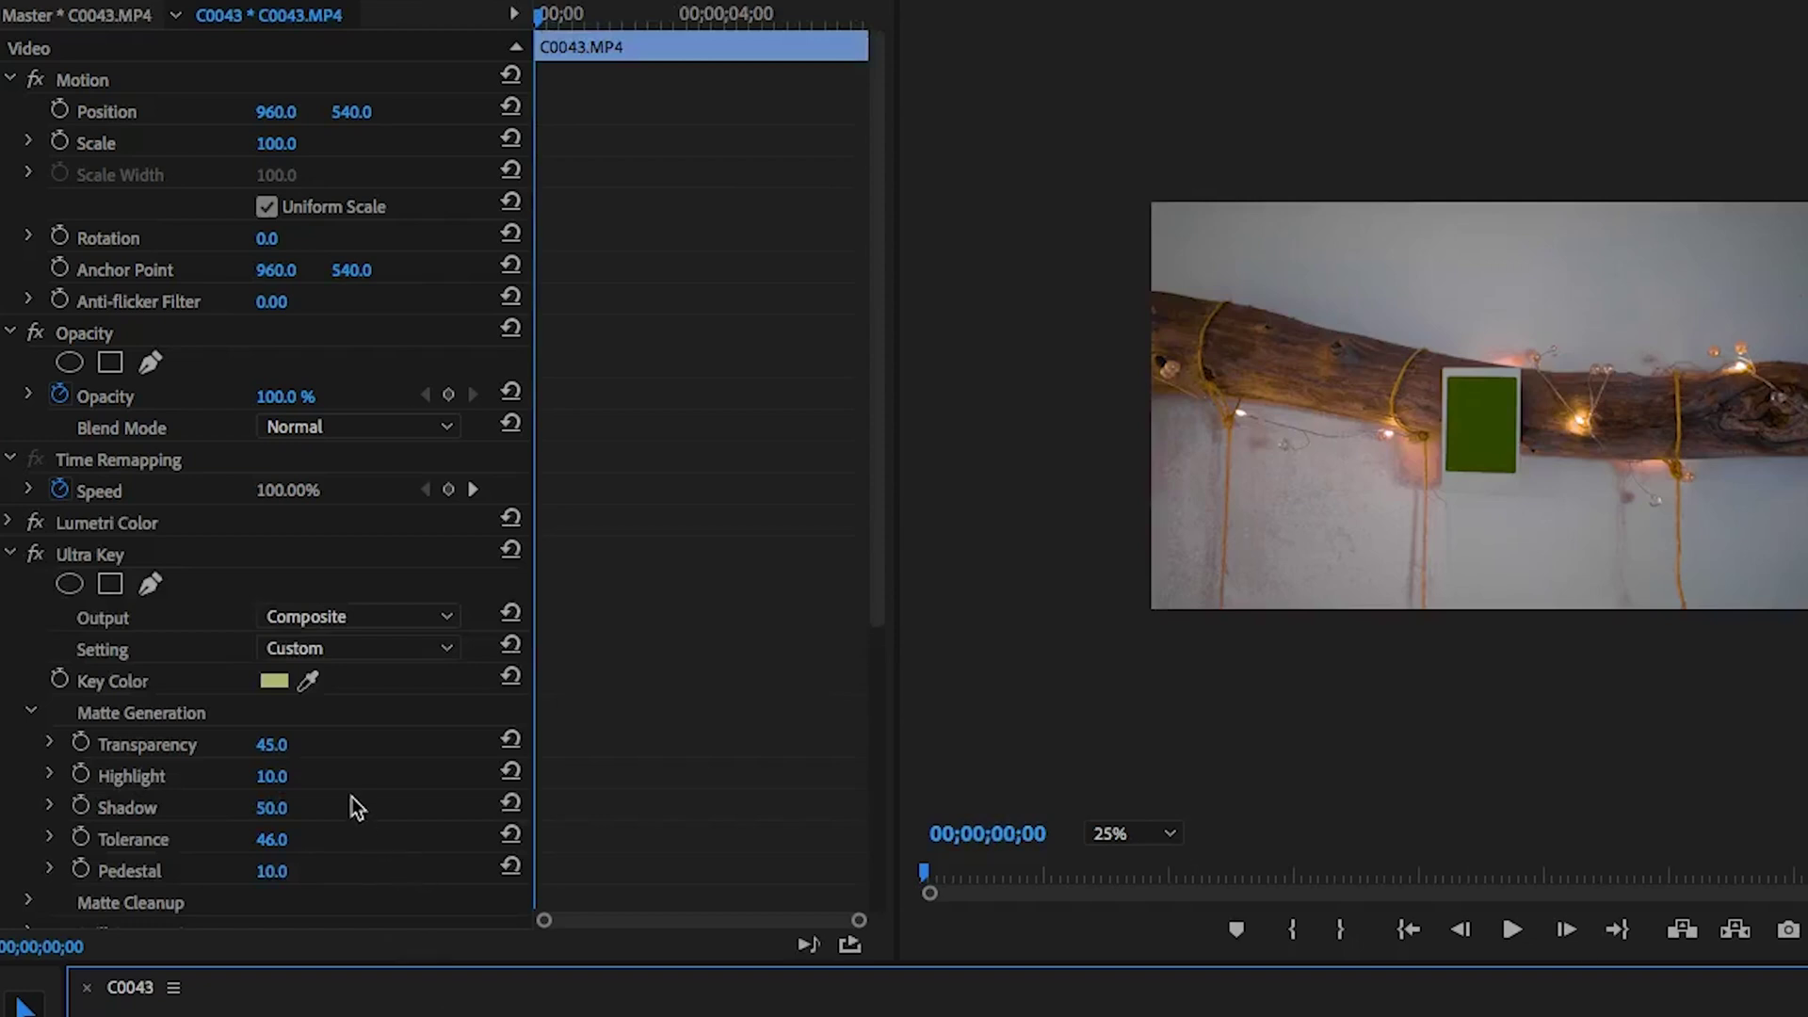
click(269, 778)
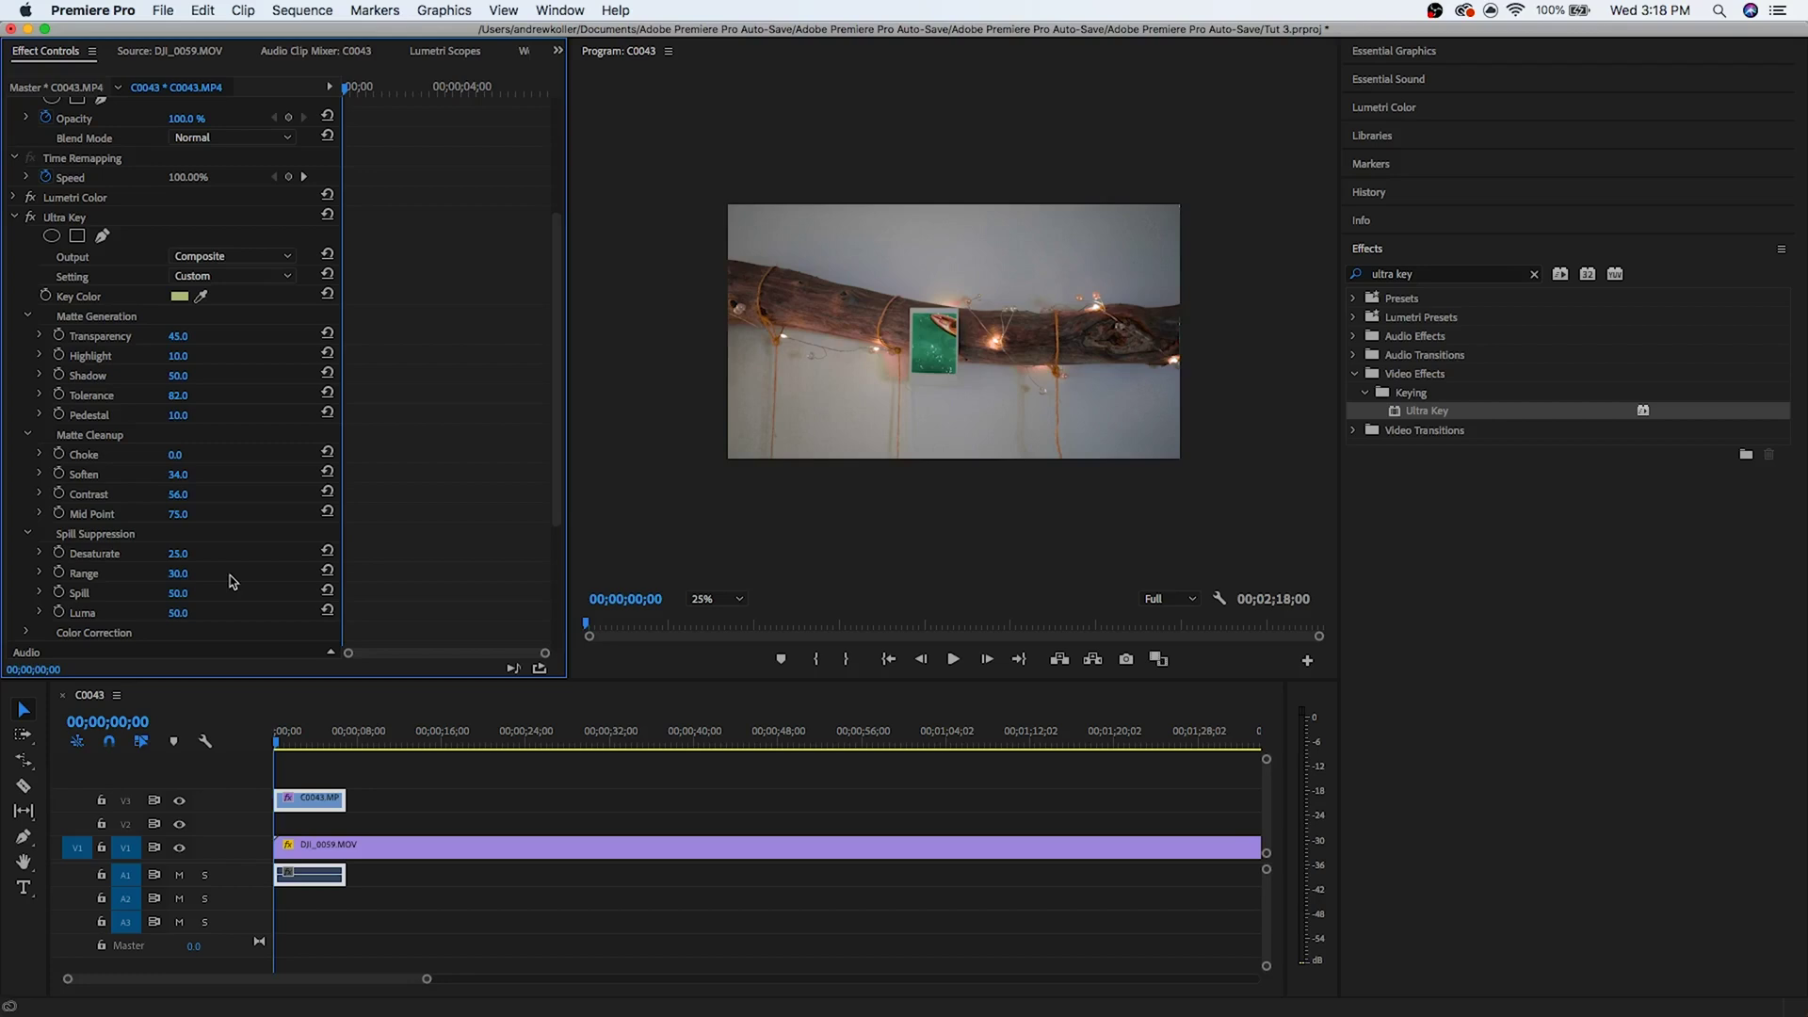
click(359, 854)
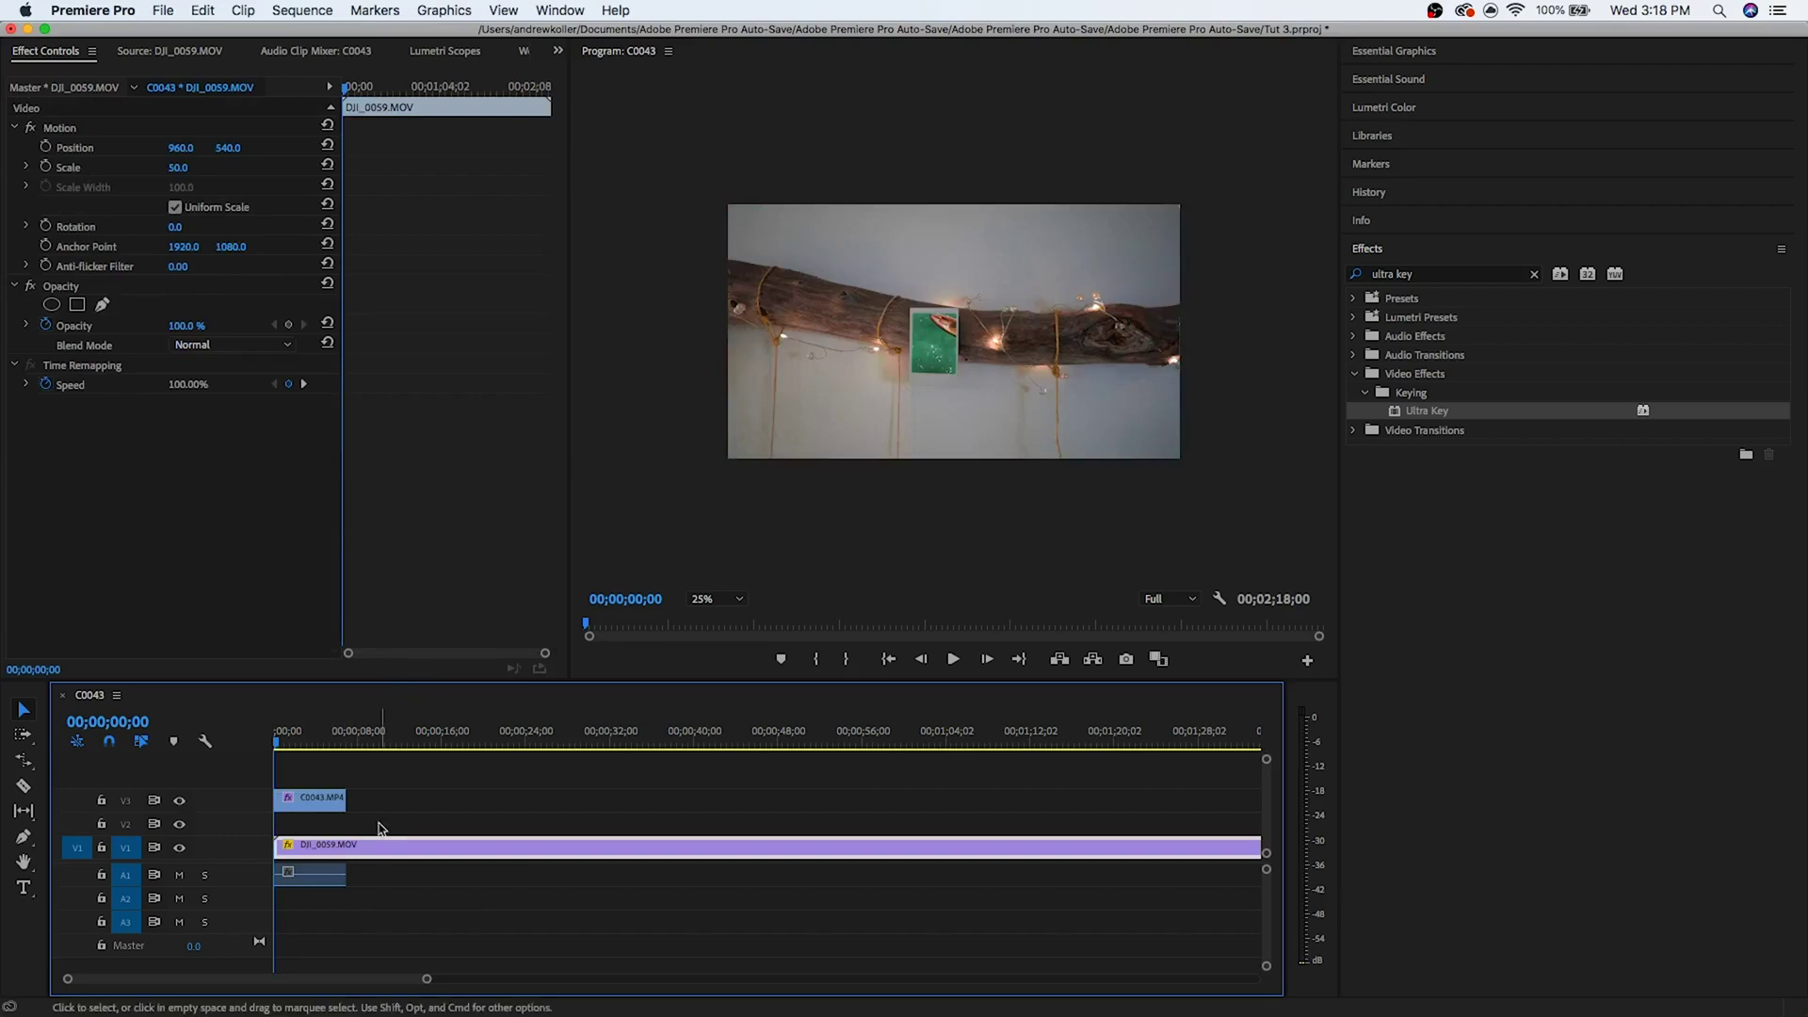
Step: Move C0043.MP4 to V2 and set DJI_0059.MOV to Scale 26, Position 858, 619
drag(321, 800, 321, 821)
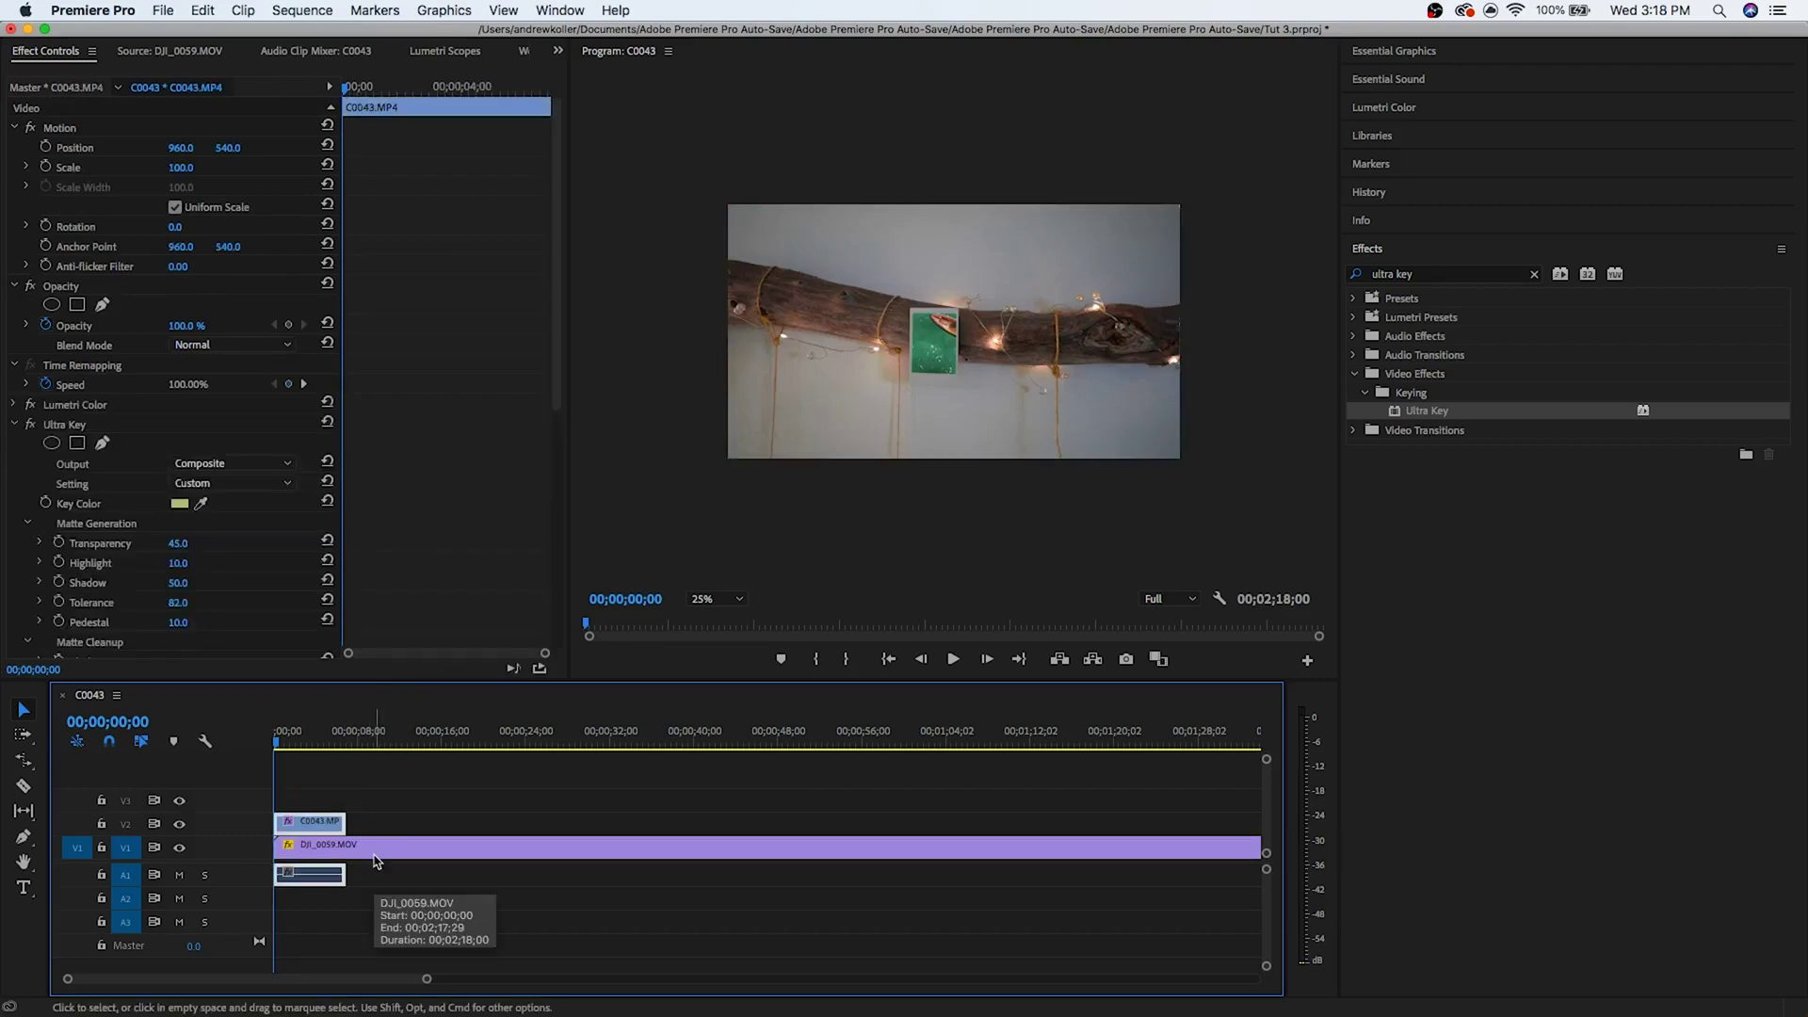
click(388, 855)
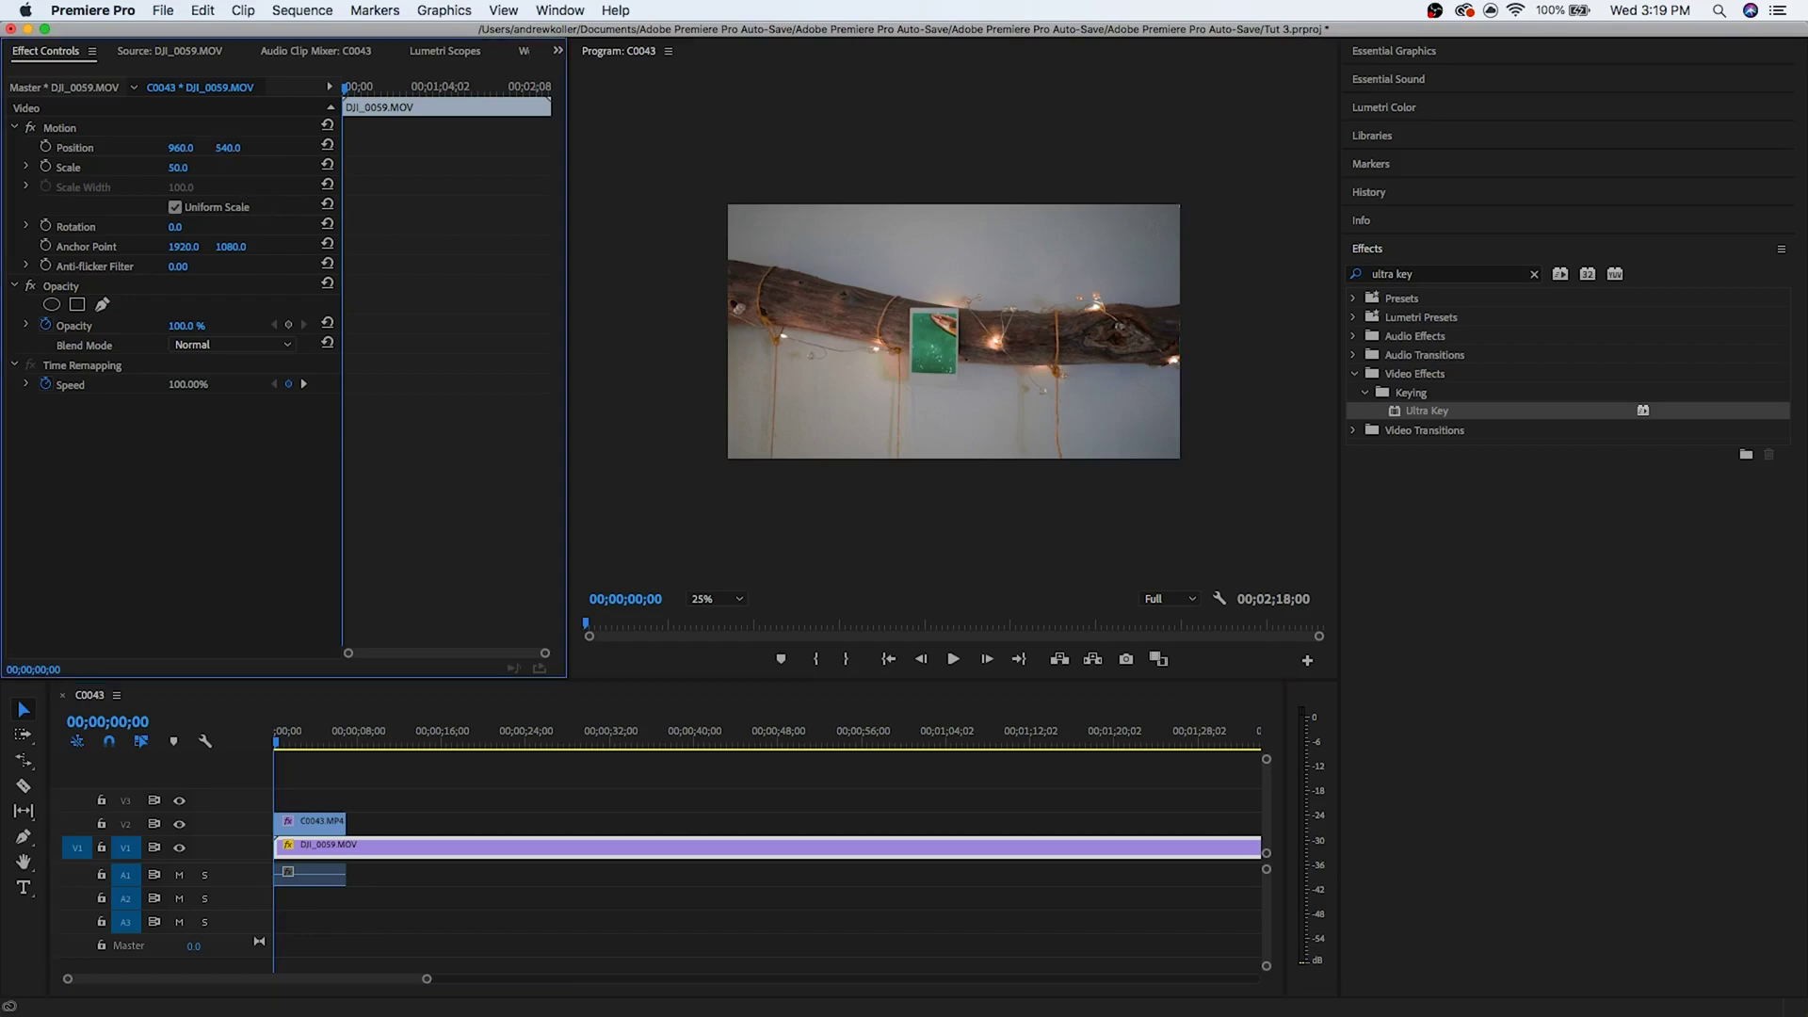
click(323, 823)
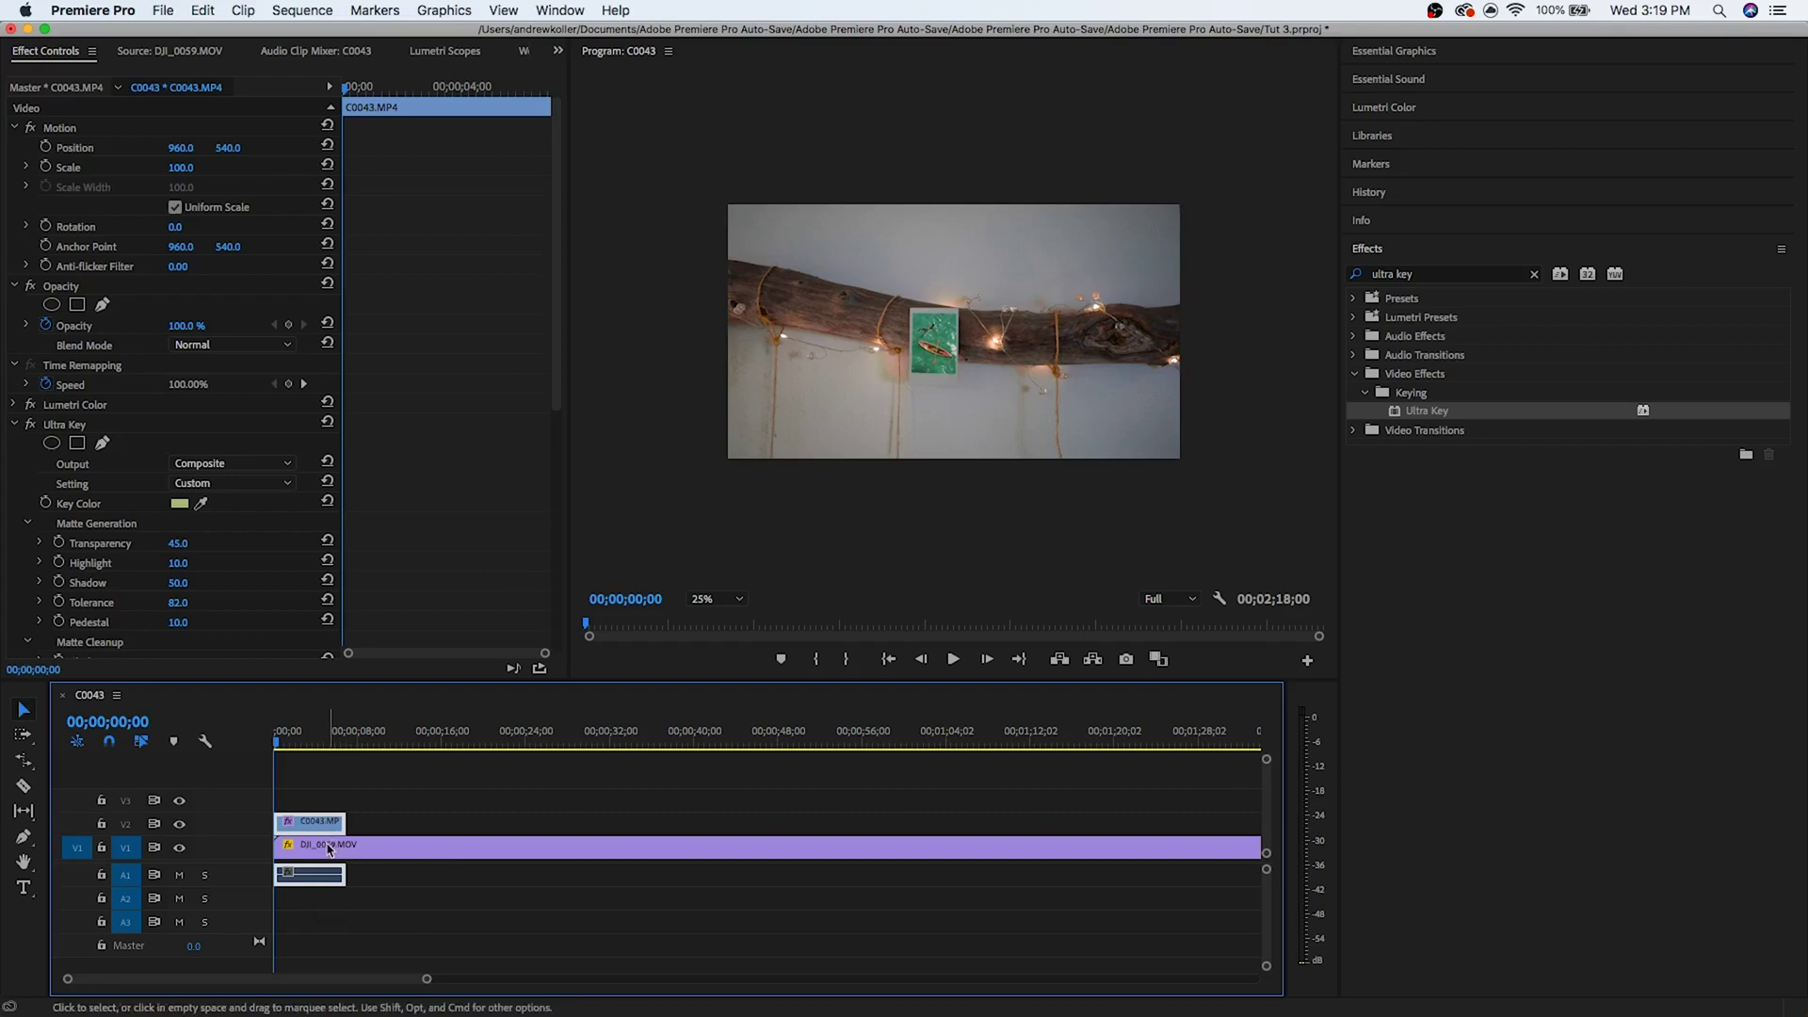
click(330, 847)
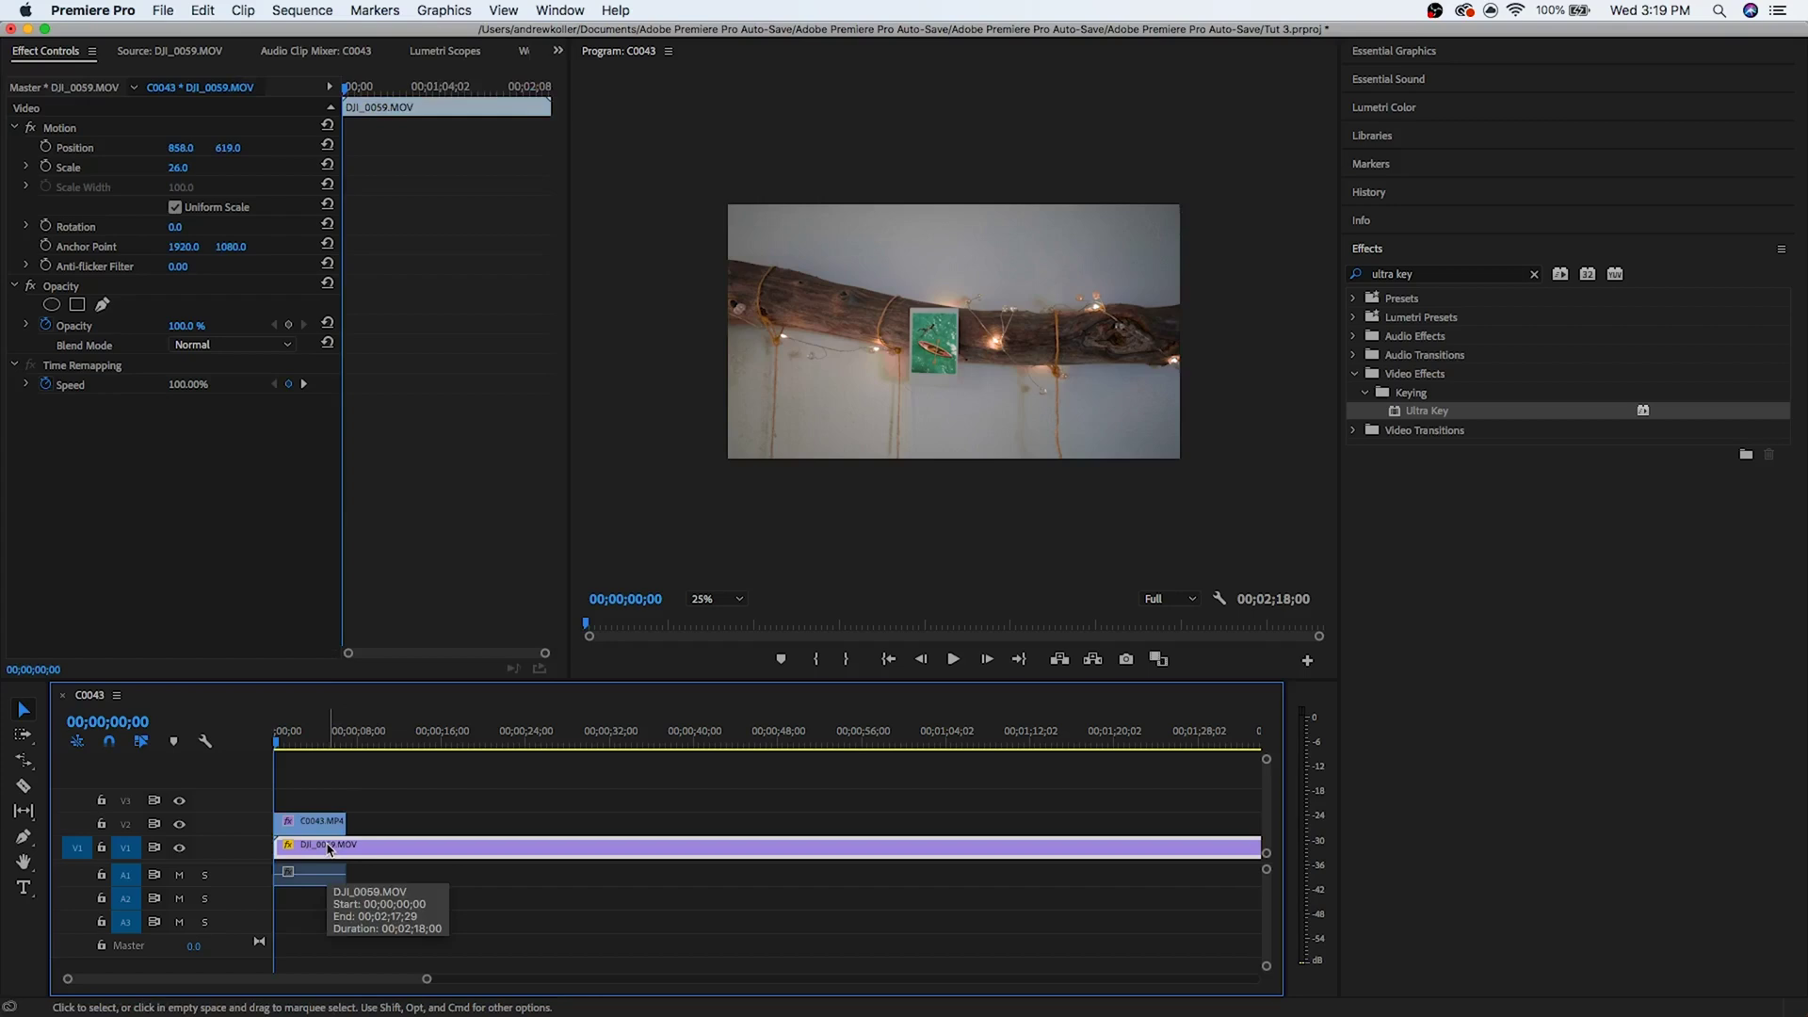
key(Right)
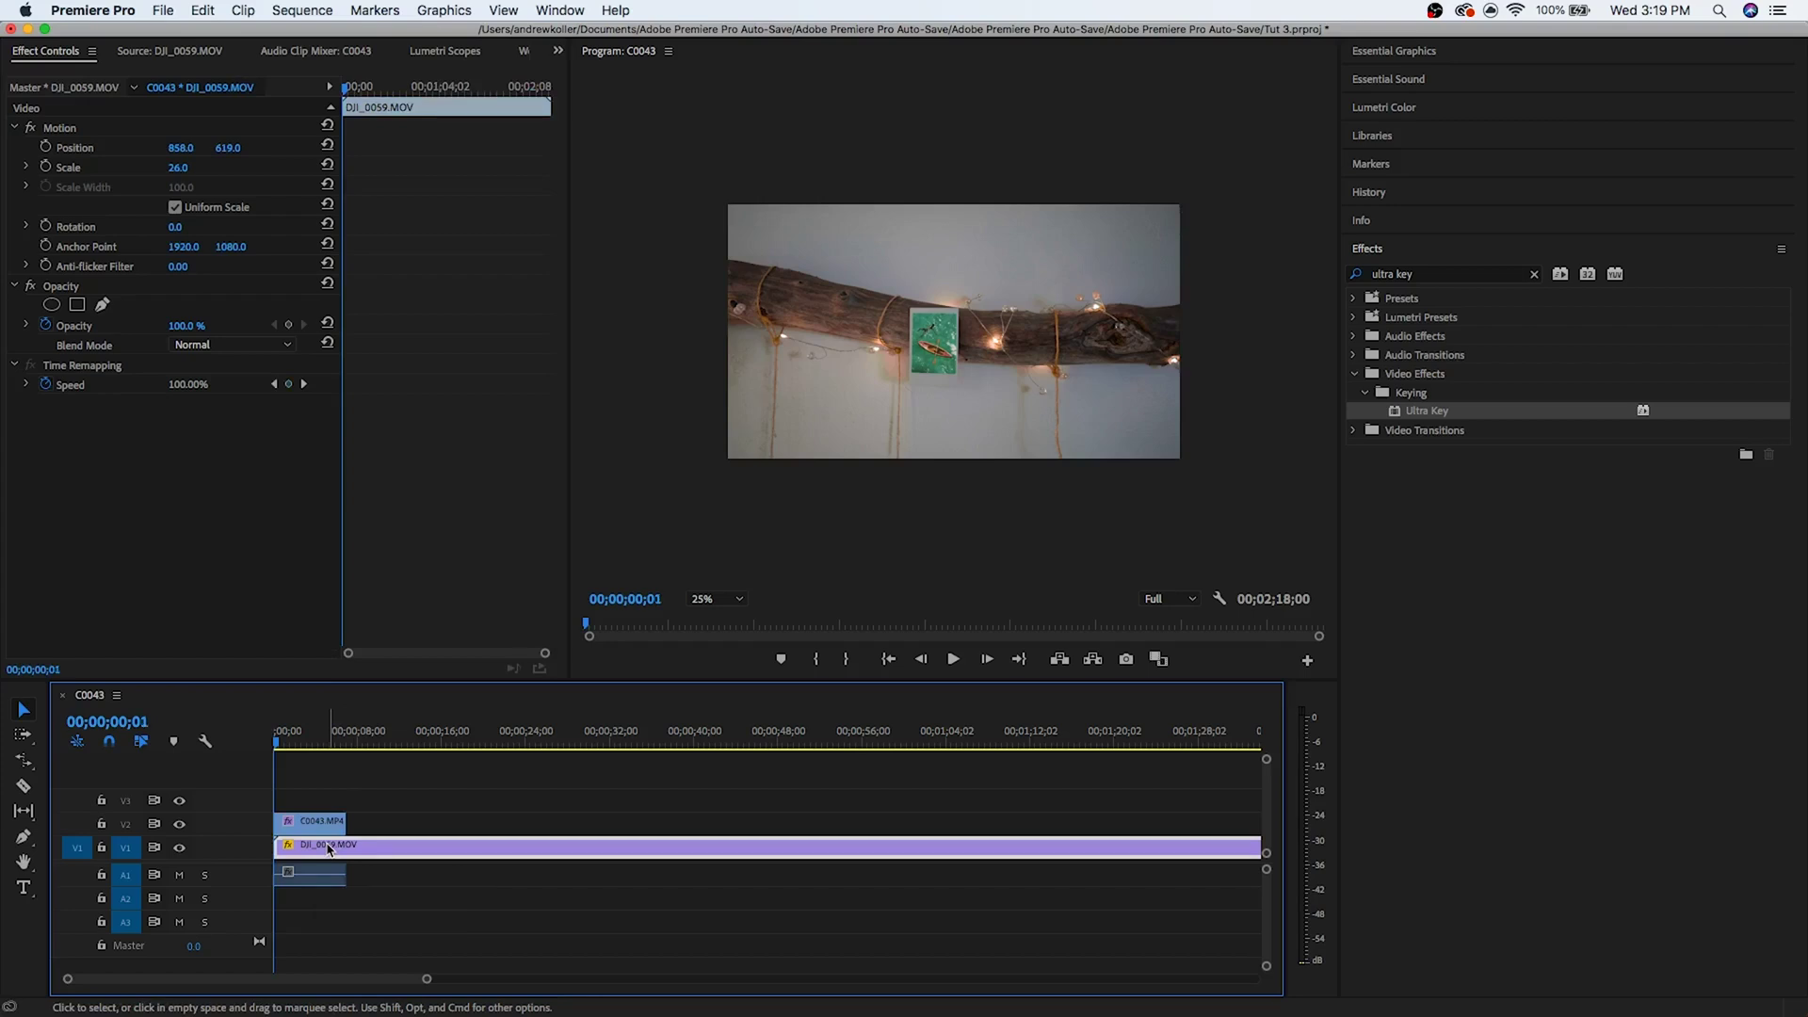
Step: Cut DJI_0059.MOV after its first frame and slow that frame to 0.1% speed
drag(427, 978, 87, 978)
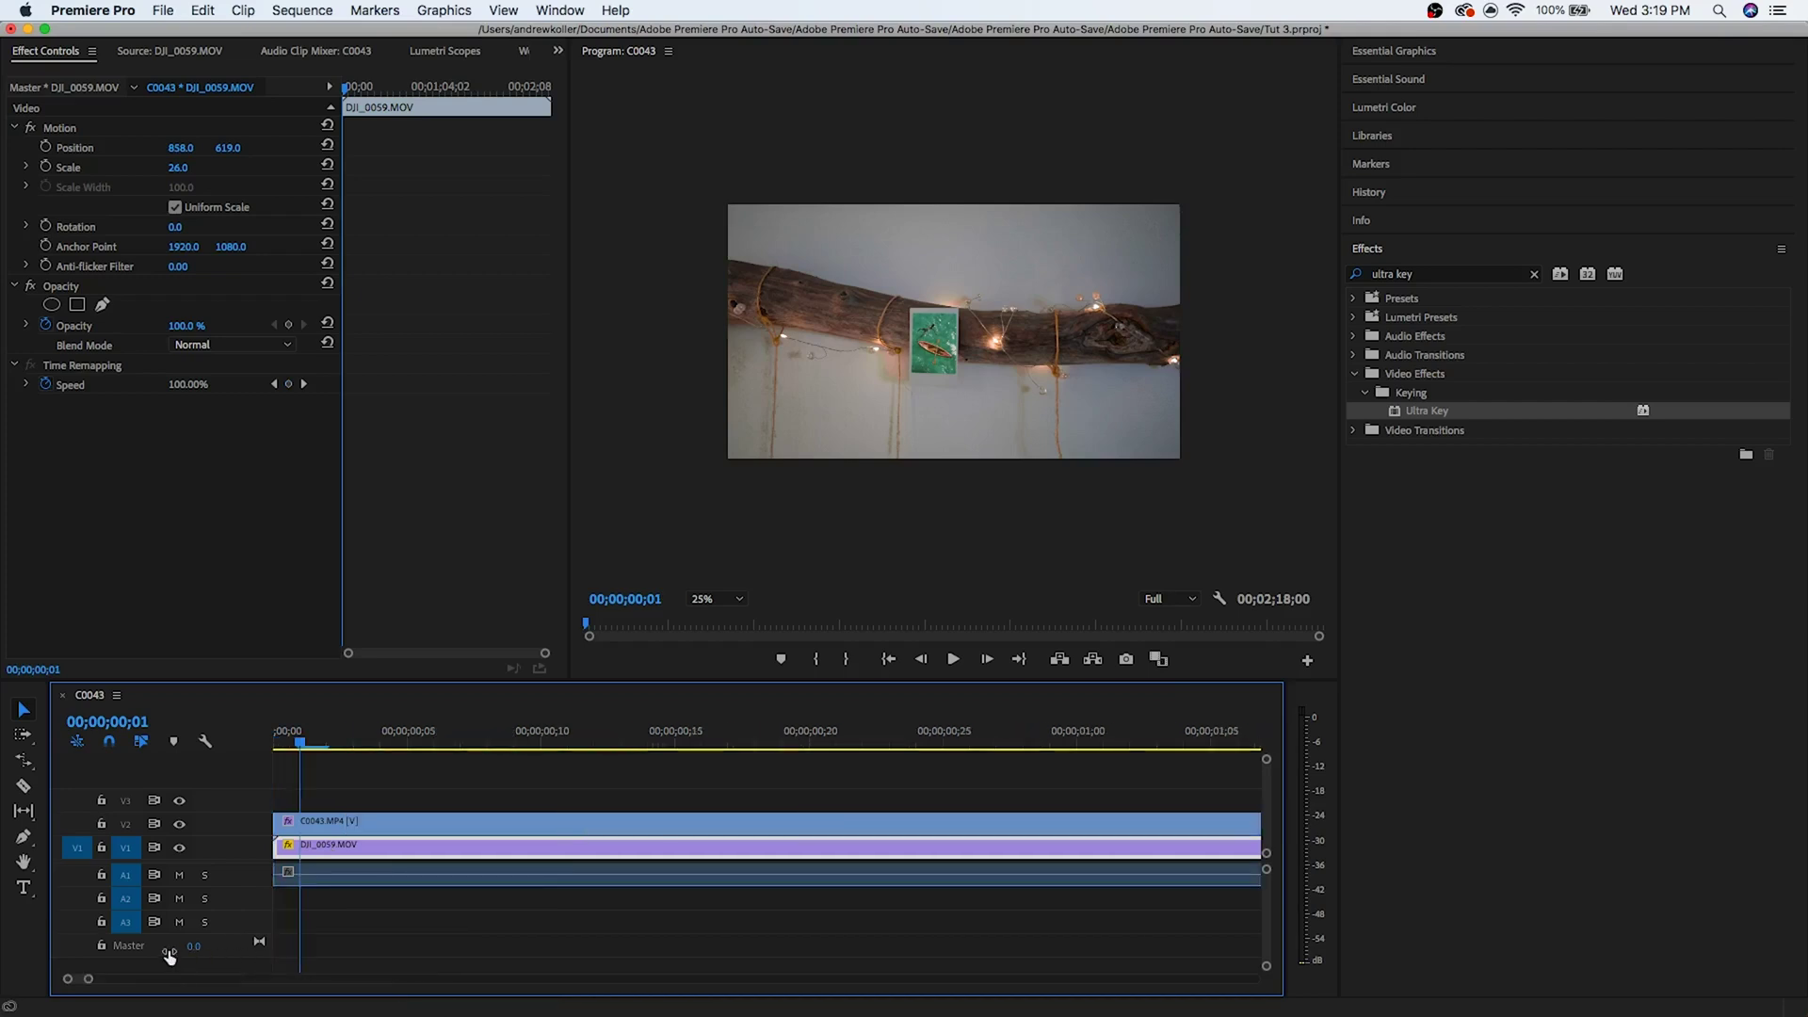
click(509, 904)
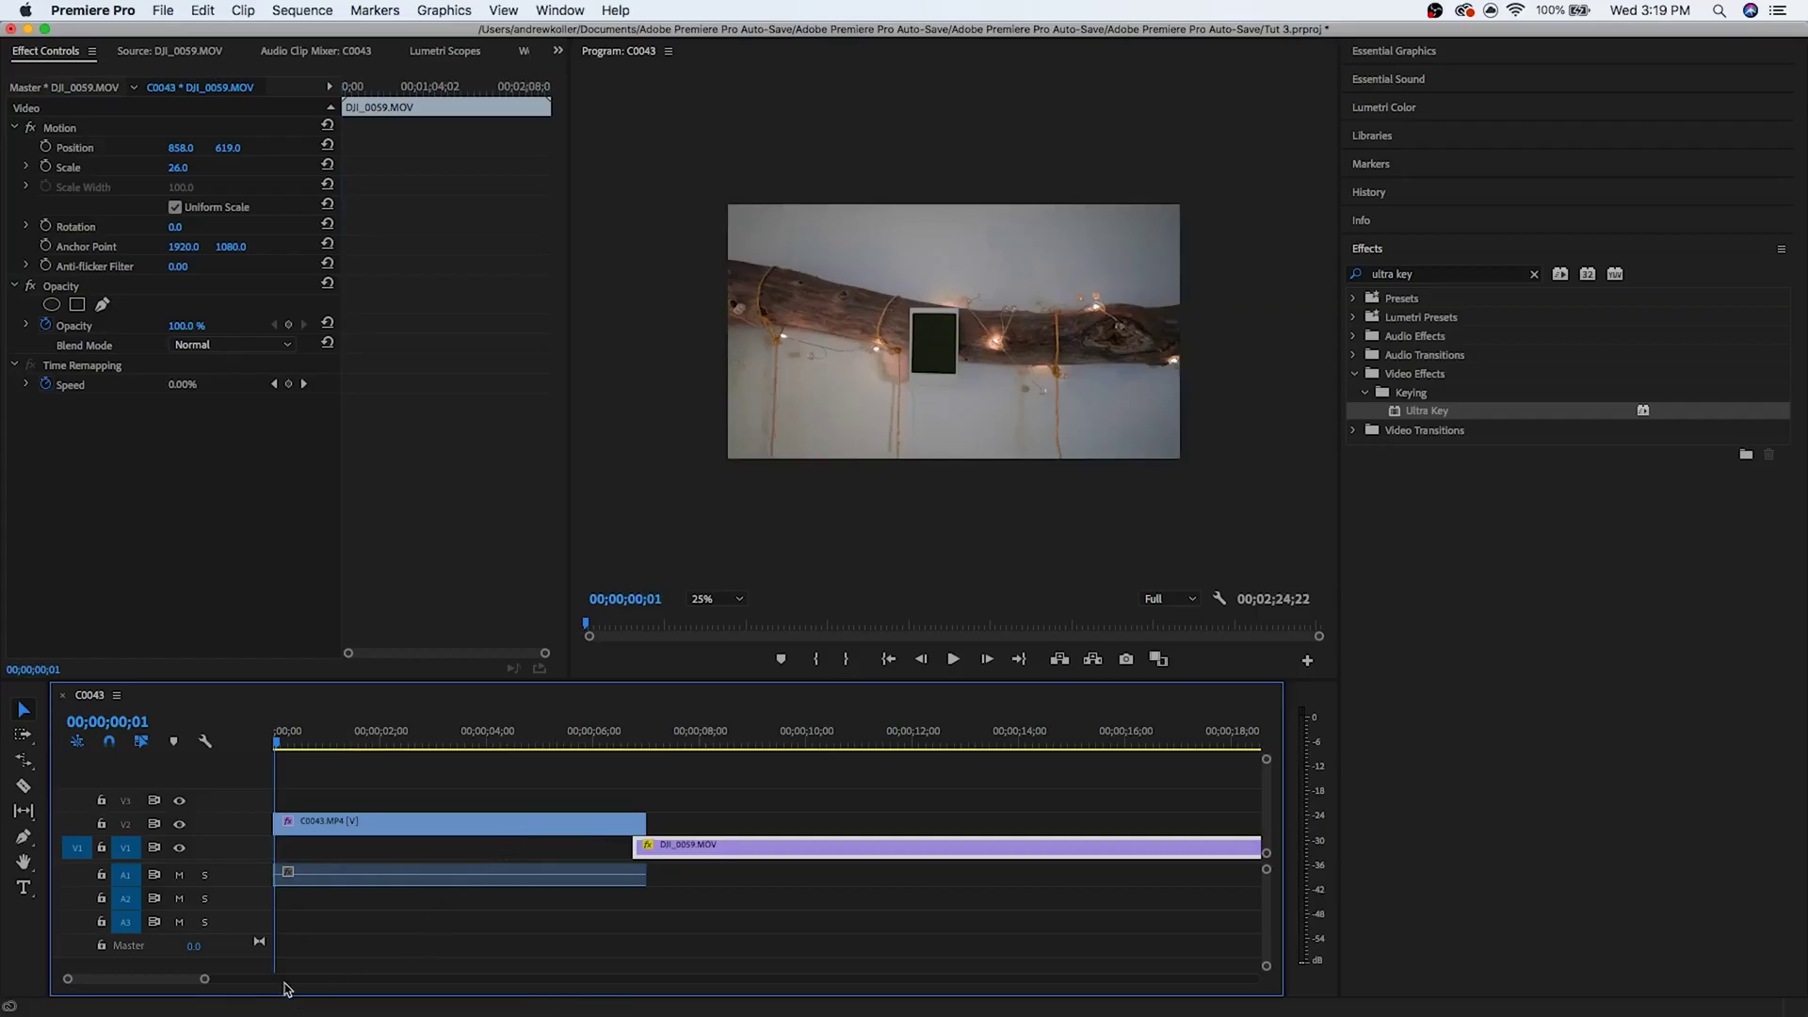
drag(205, 985, 84, 980)
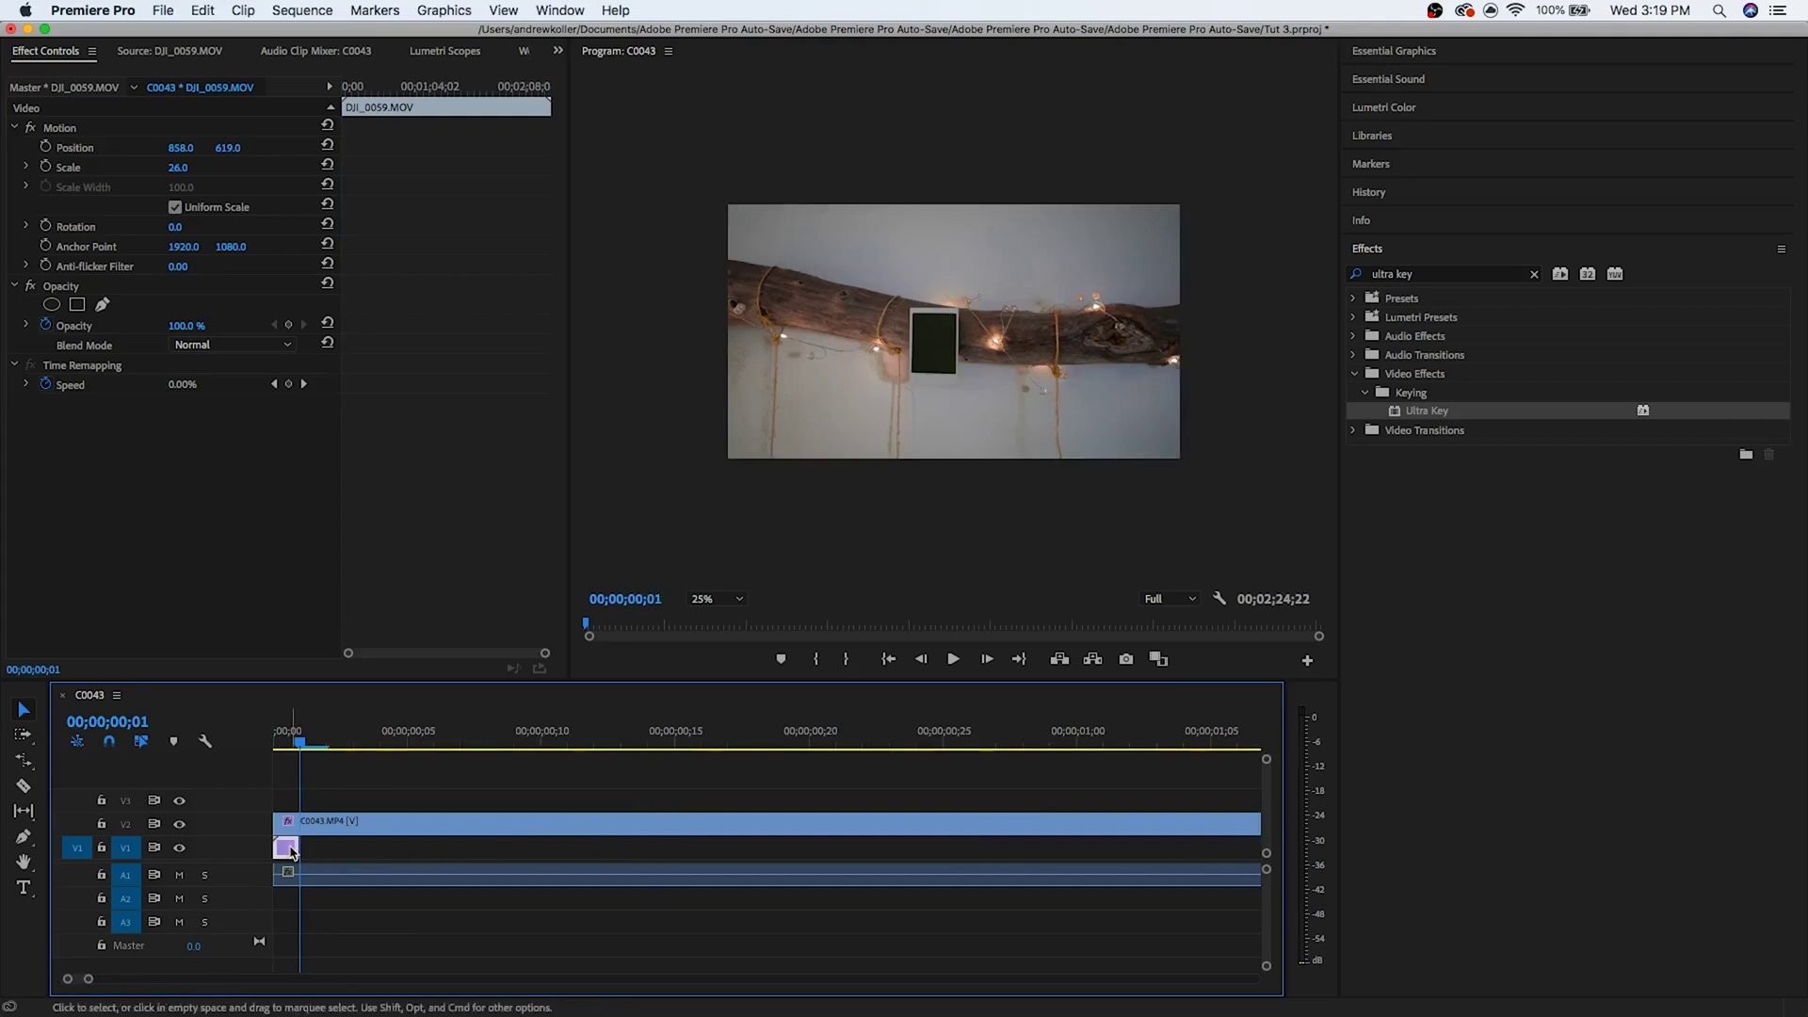
mouse_move(300, 749)
mouse_down()
mouse_move(371, 738)
mouse_move(285, 742)
mouse_up()
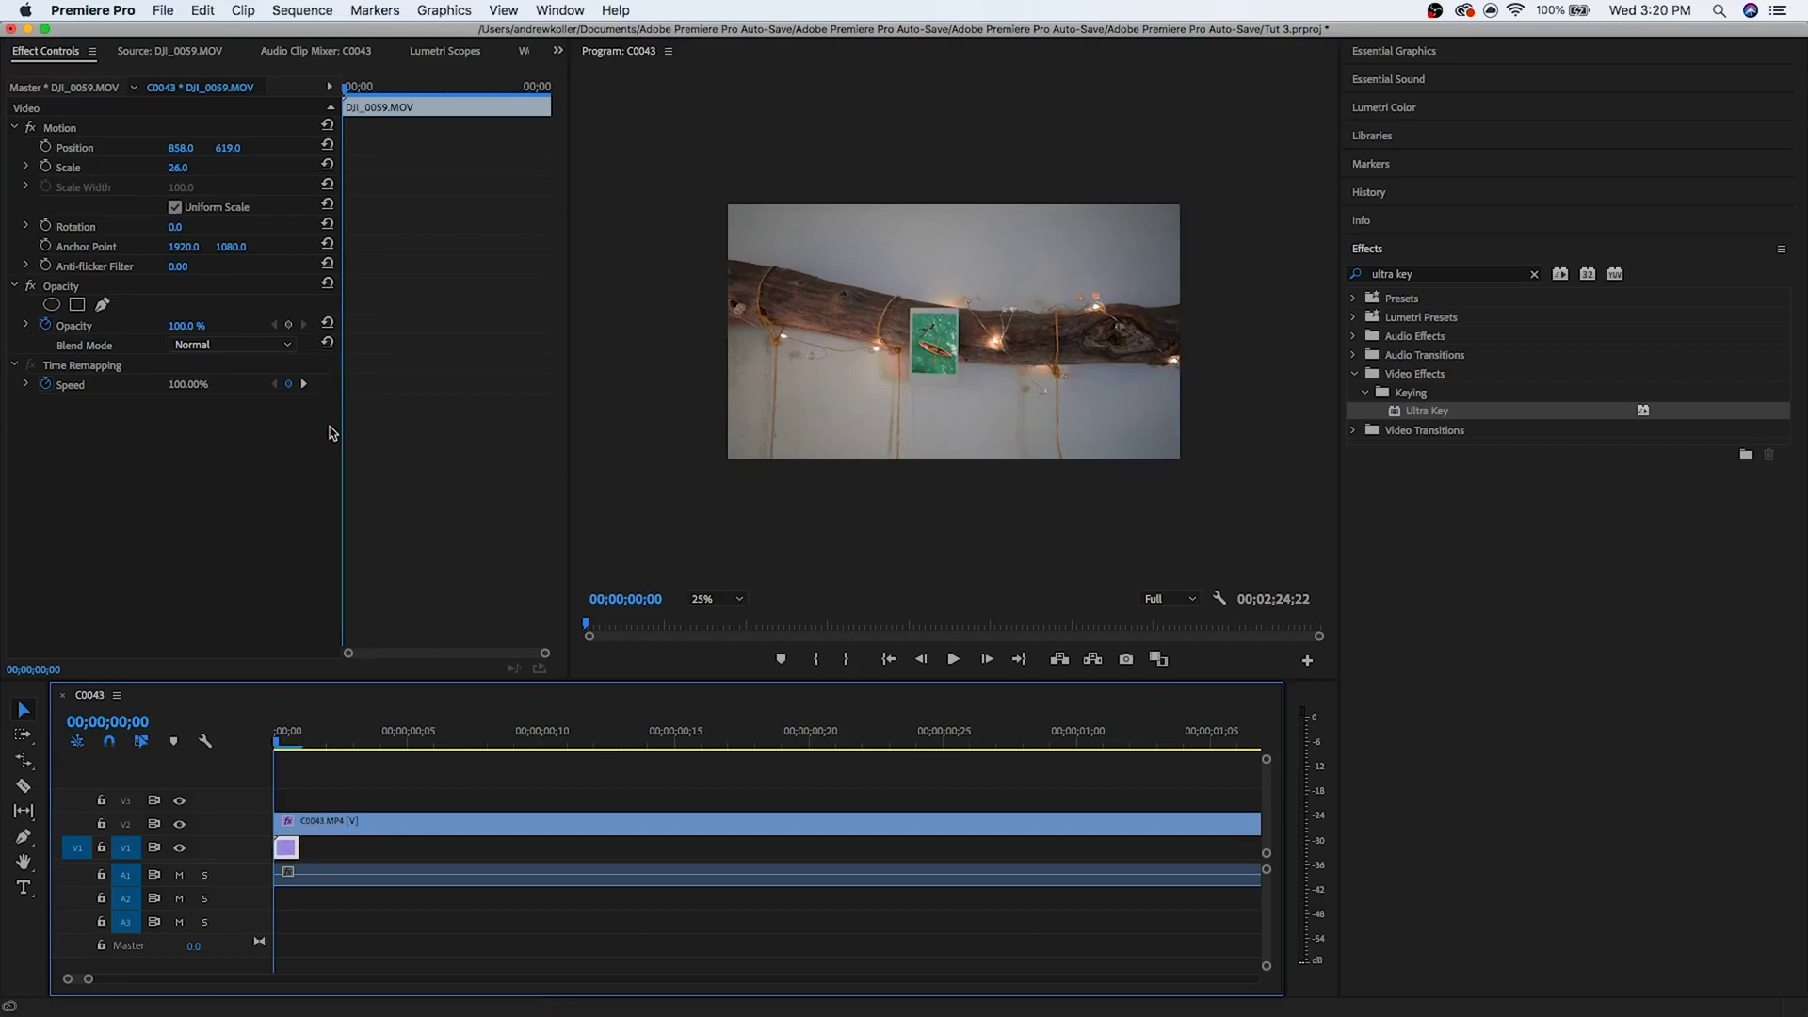
key(super+r)
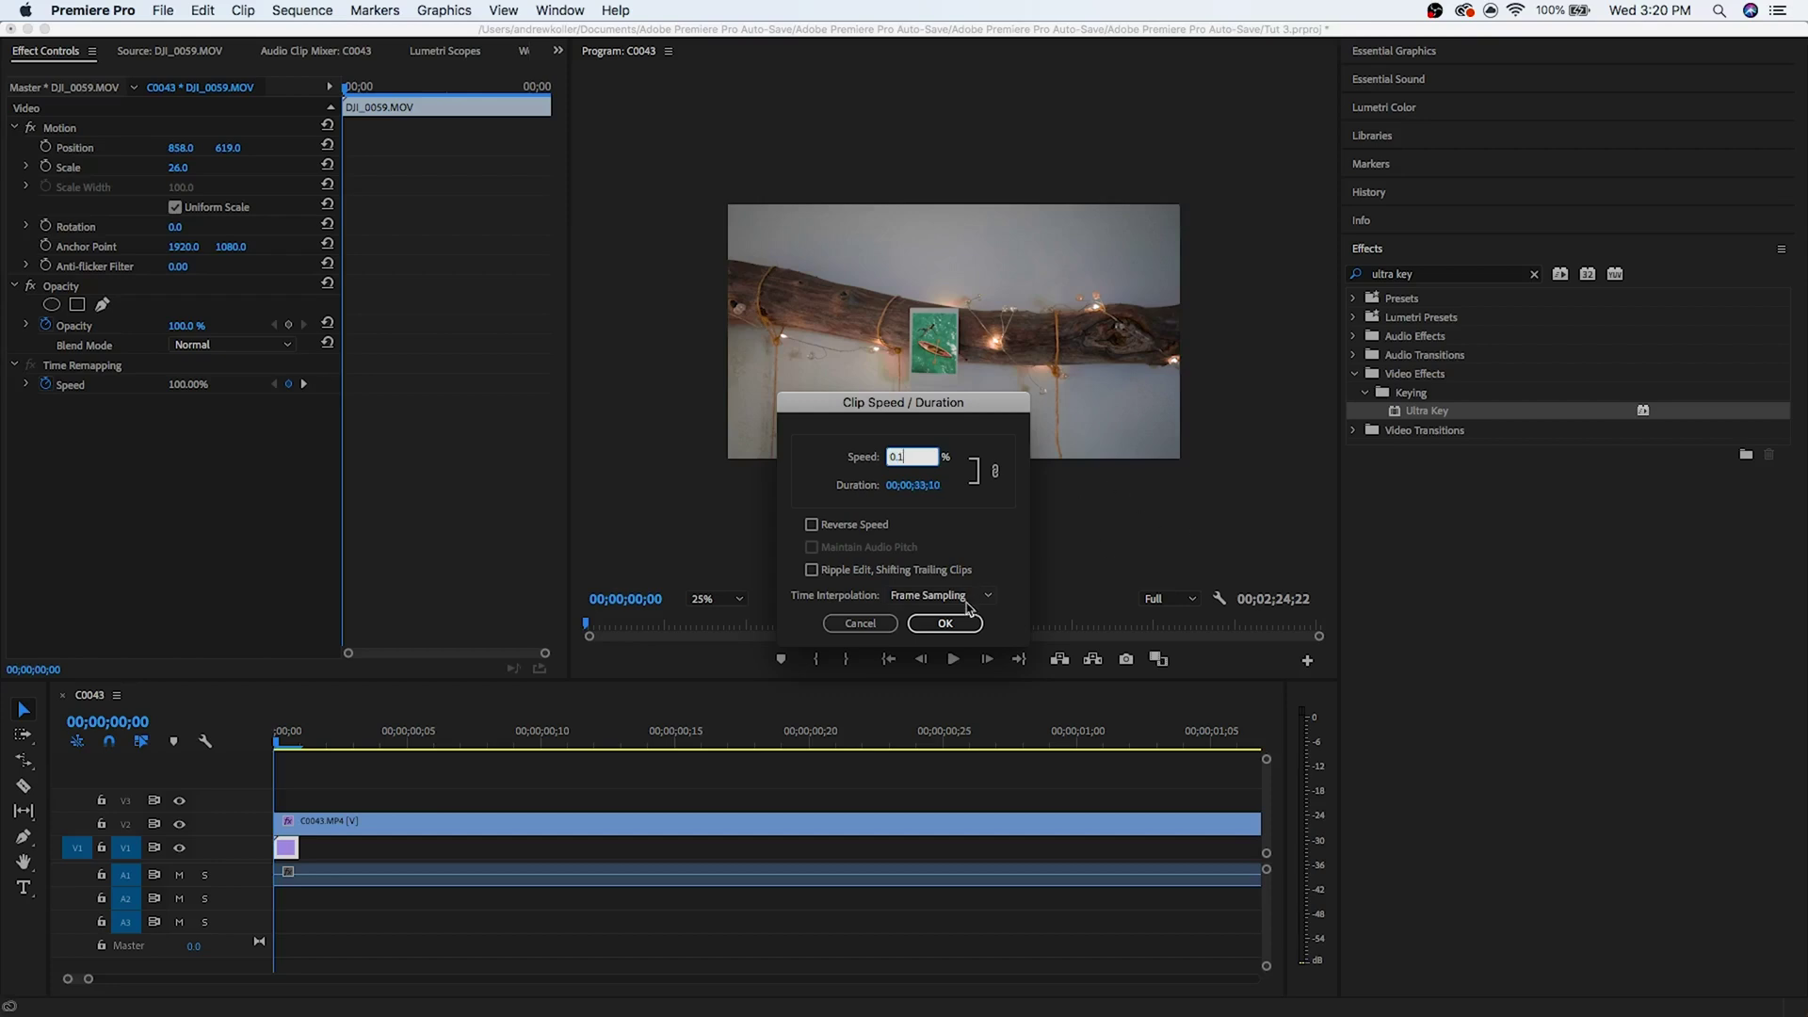
click(945, 623)
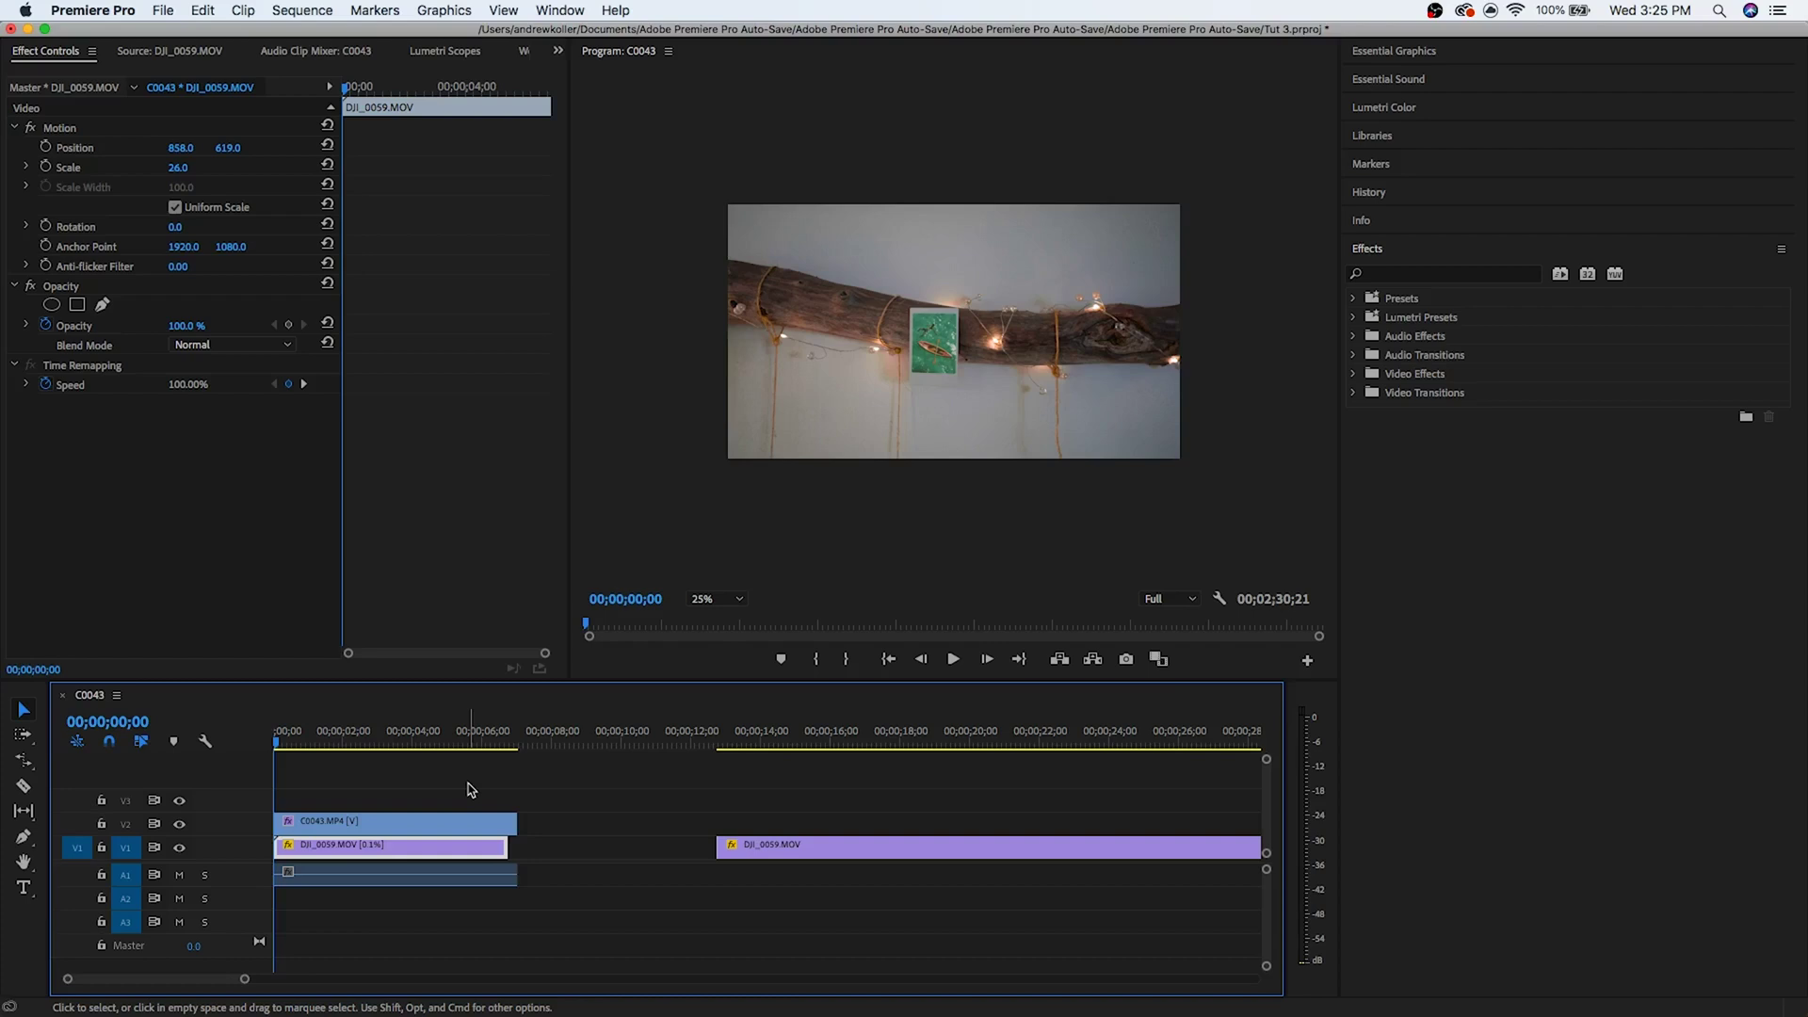
Step: Nest the card clip, drone still and audio into Nested Sequence 01
drag(529, 775, 370, 877)
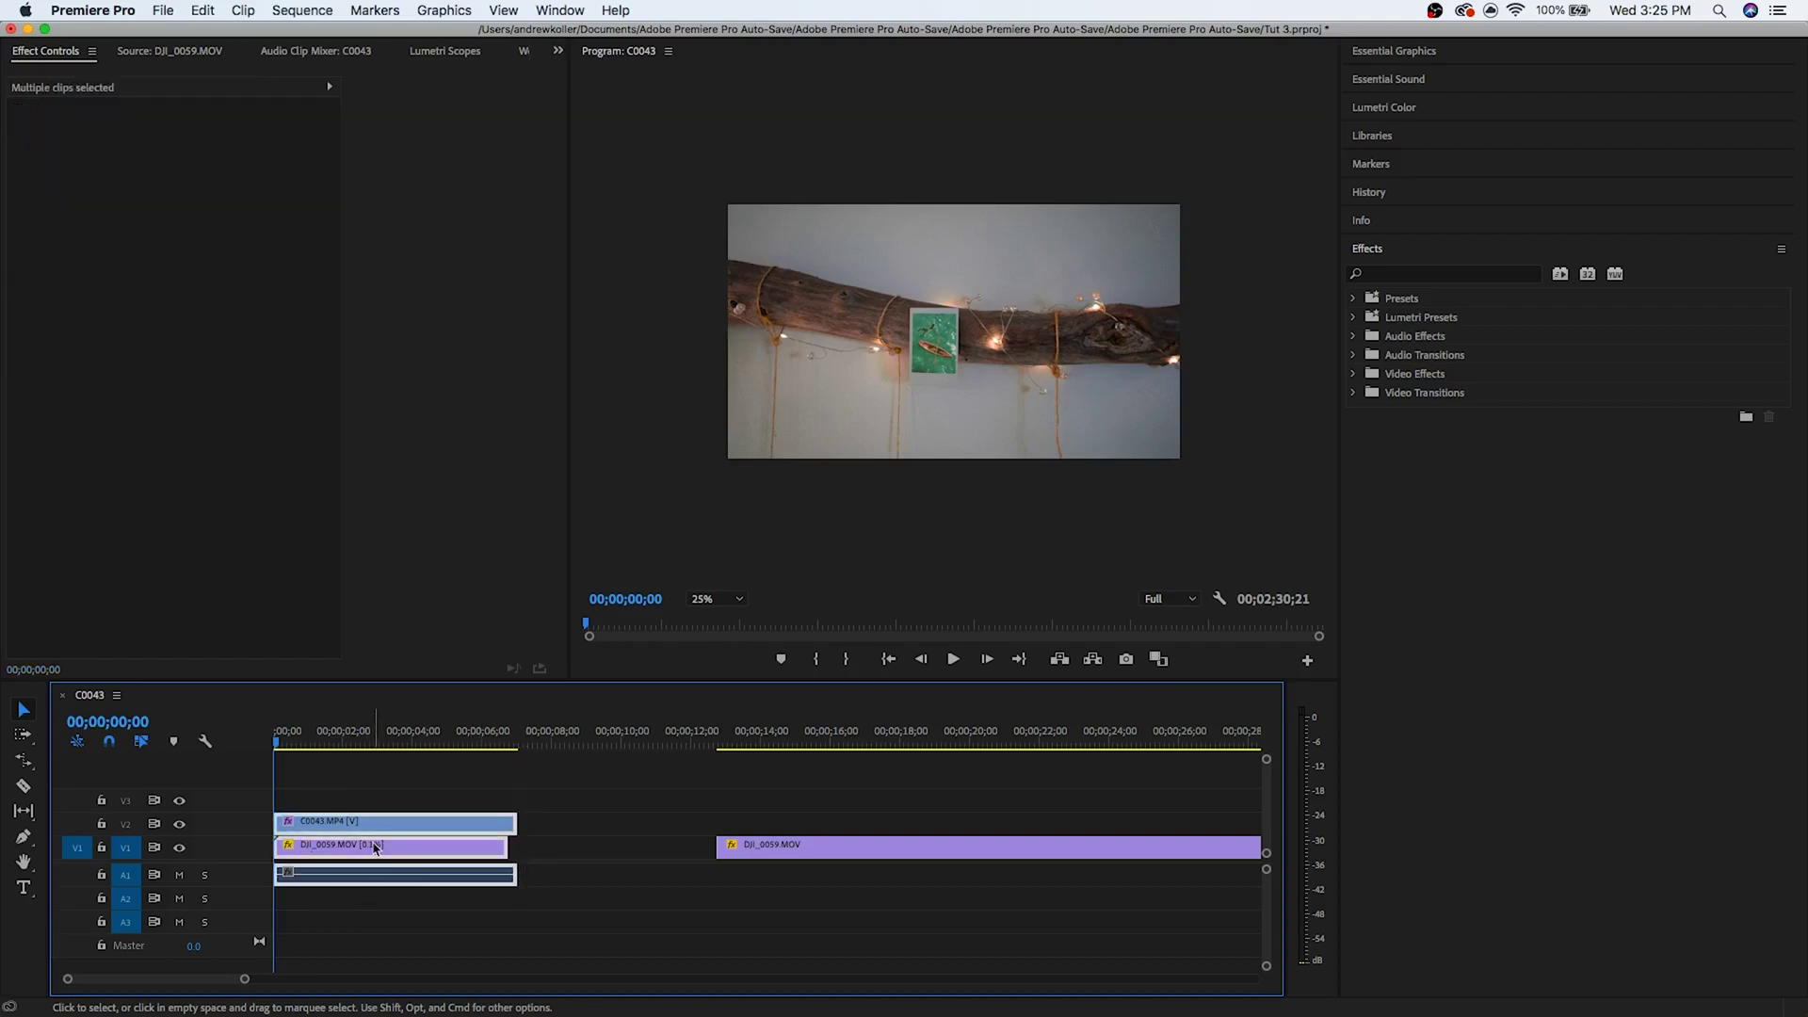
right_click(382, 839)
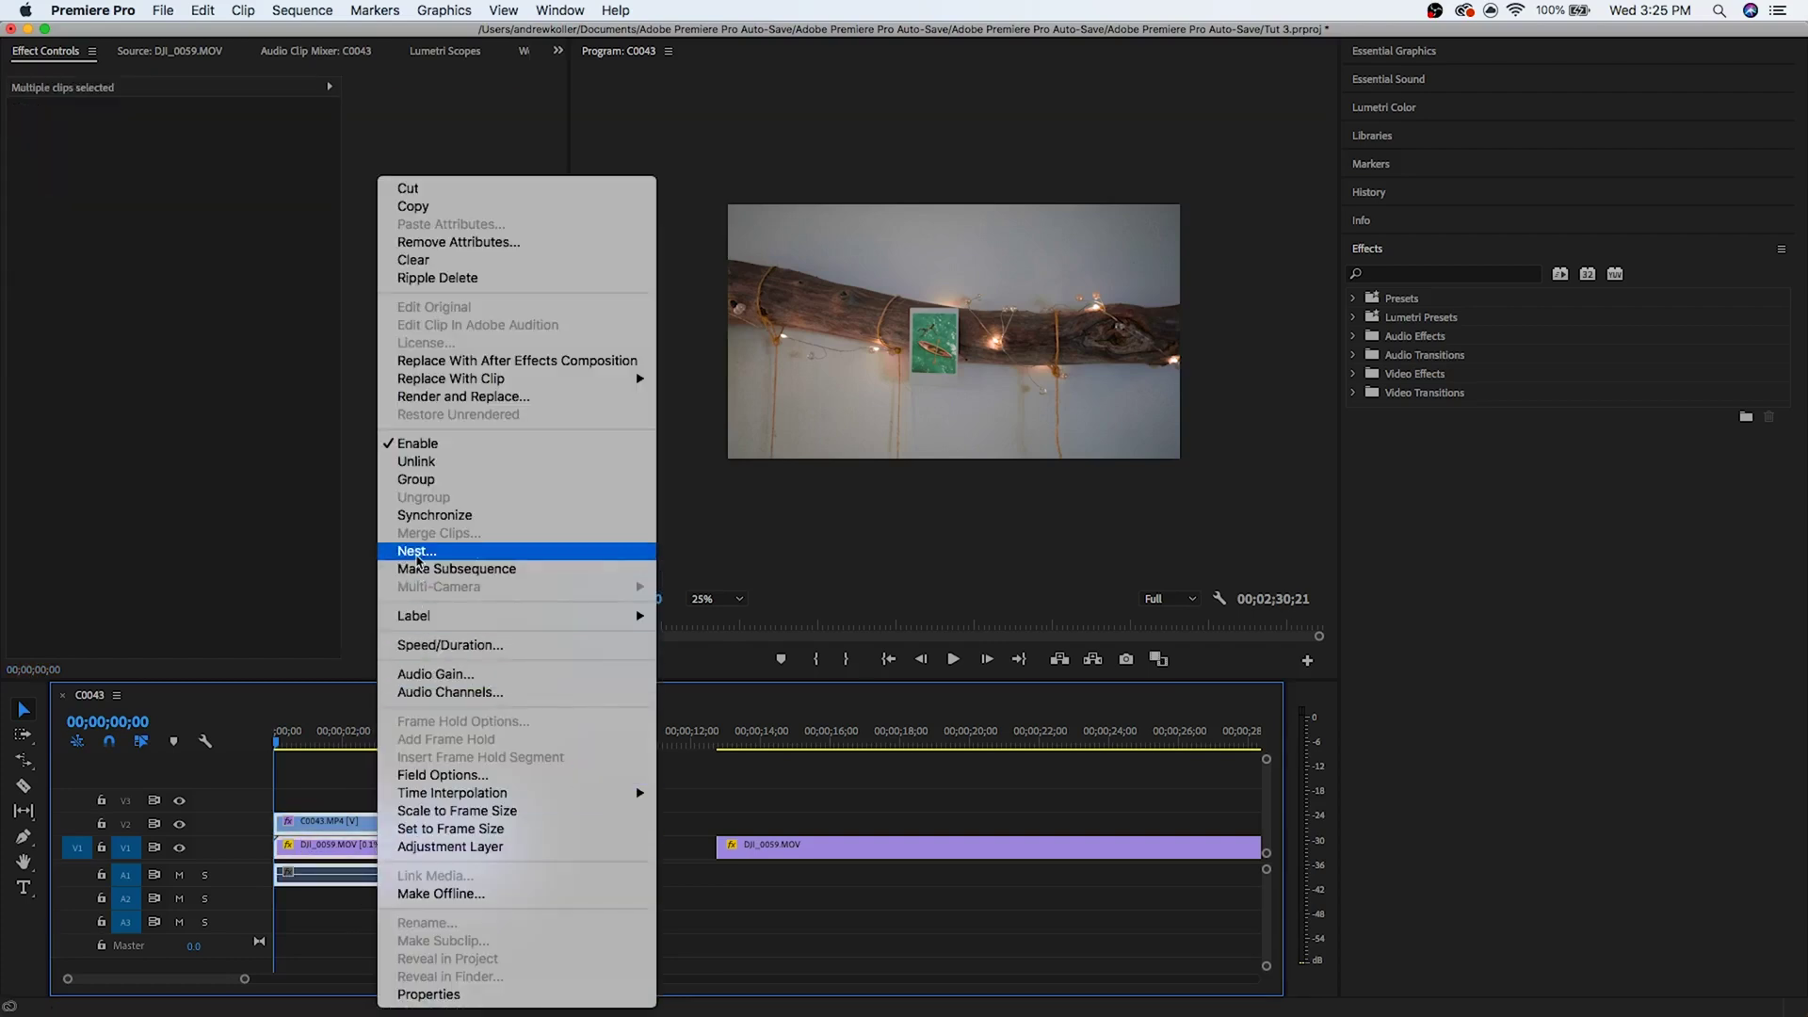
click(419, 563)
click(942, 551)
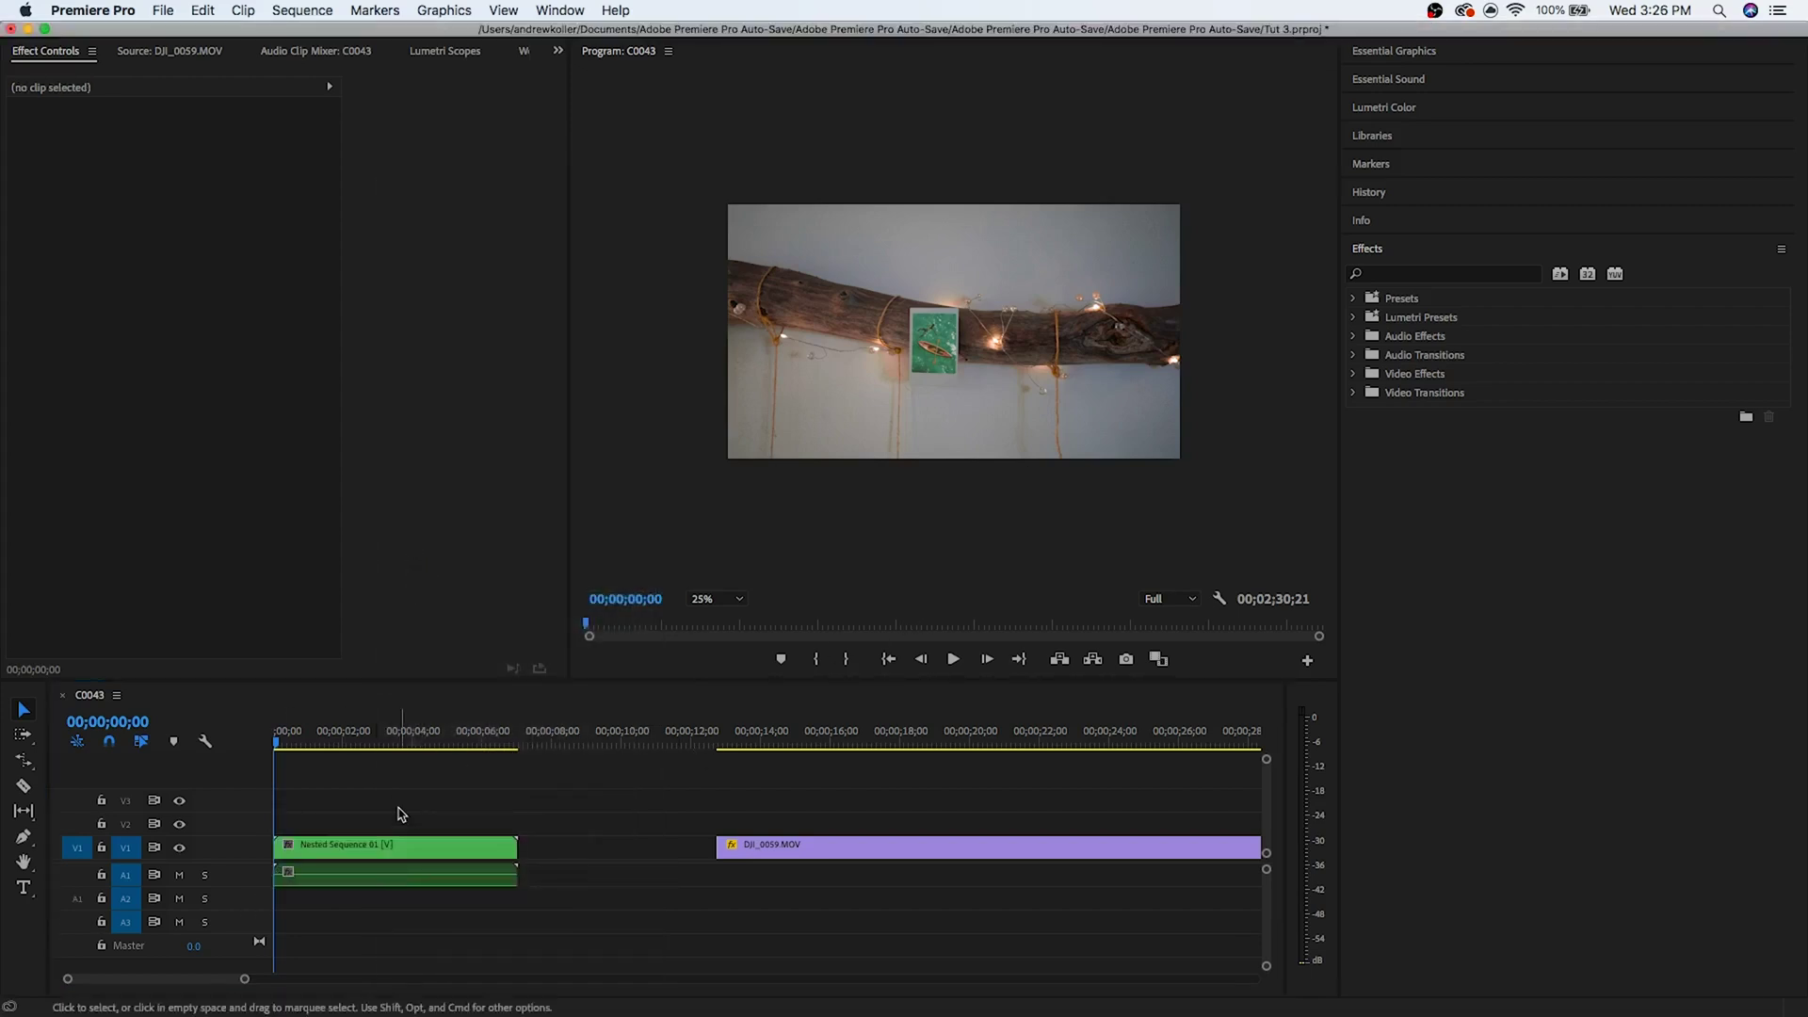
Step: Try other positions and sizes for the nested clip, then reset Scale and Position to defaults
click(382, 843)
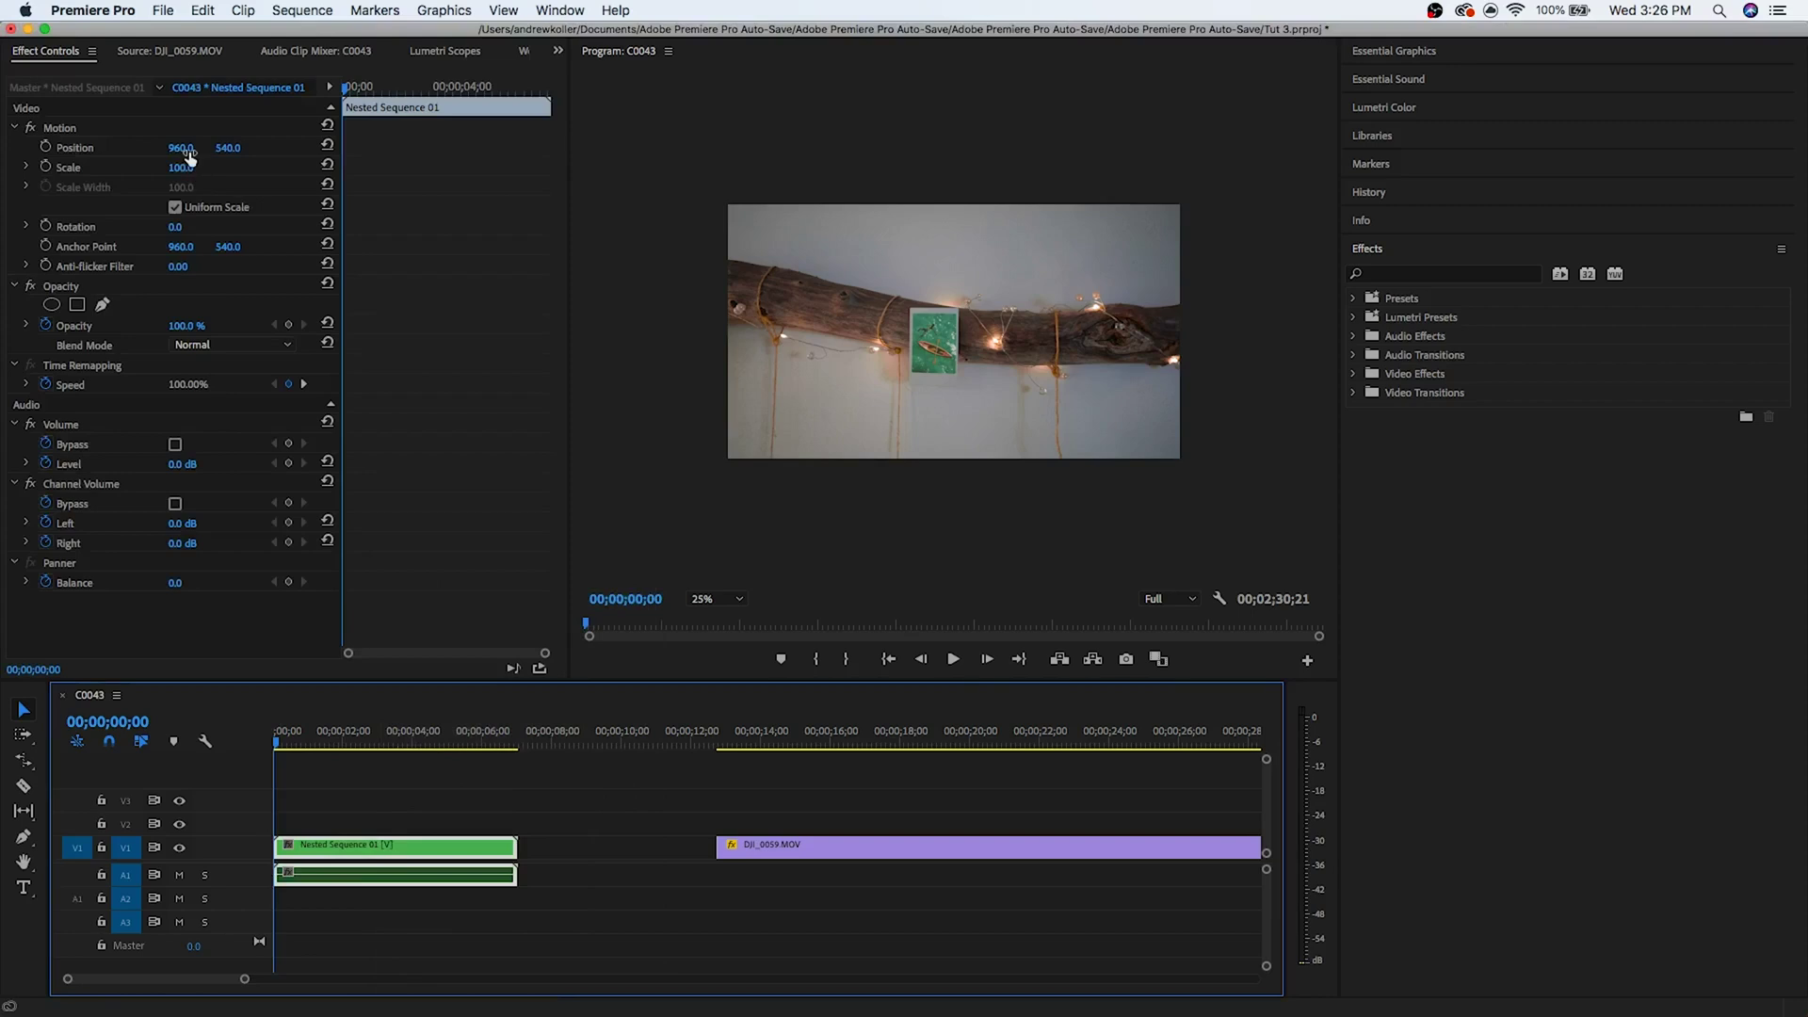
mouse_move(190, 157)
mouse_down()
mouse_move(216, 157)
mouse_move(184, 158)
mouse_move(205, 173)
mouse_up()
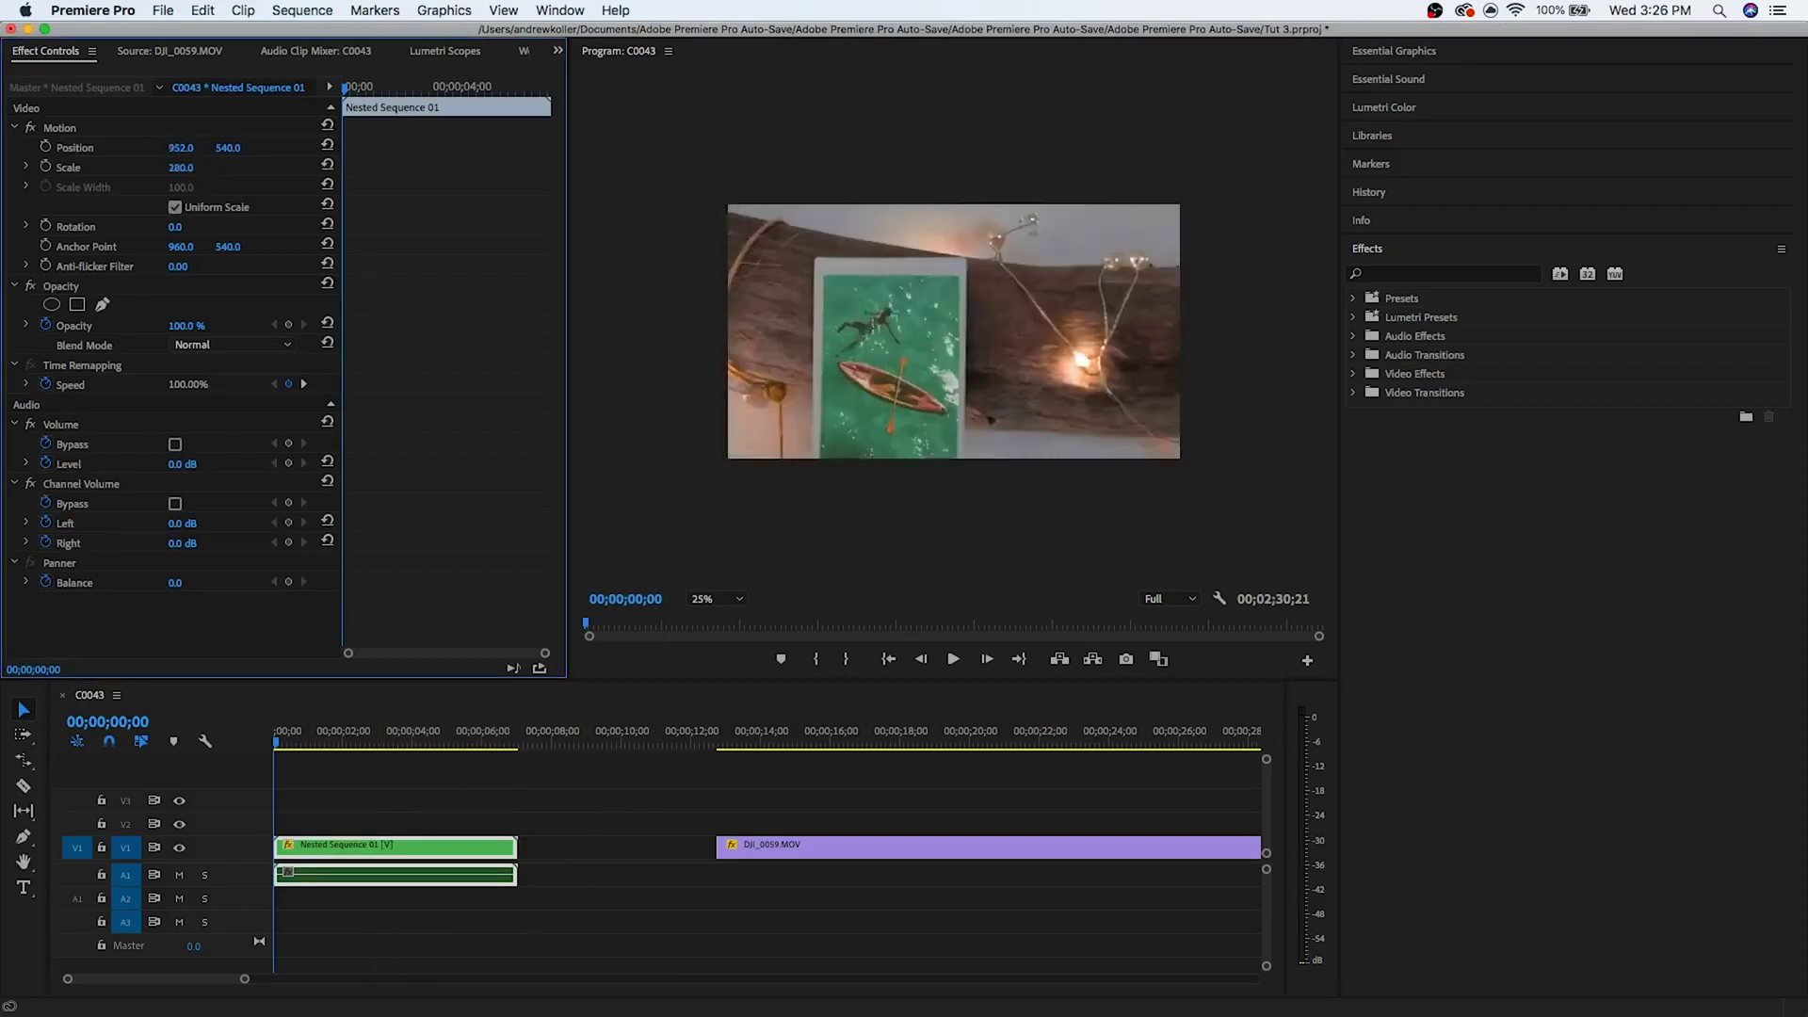
drag(181, 168, 230, 162)
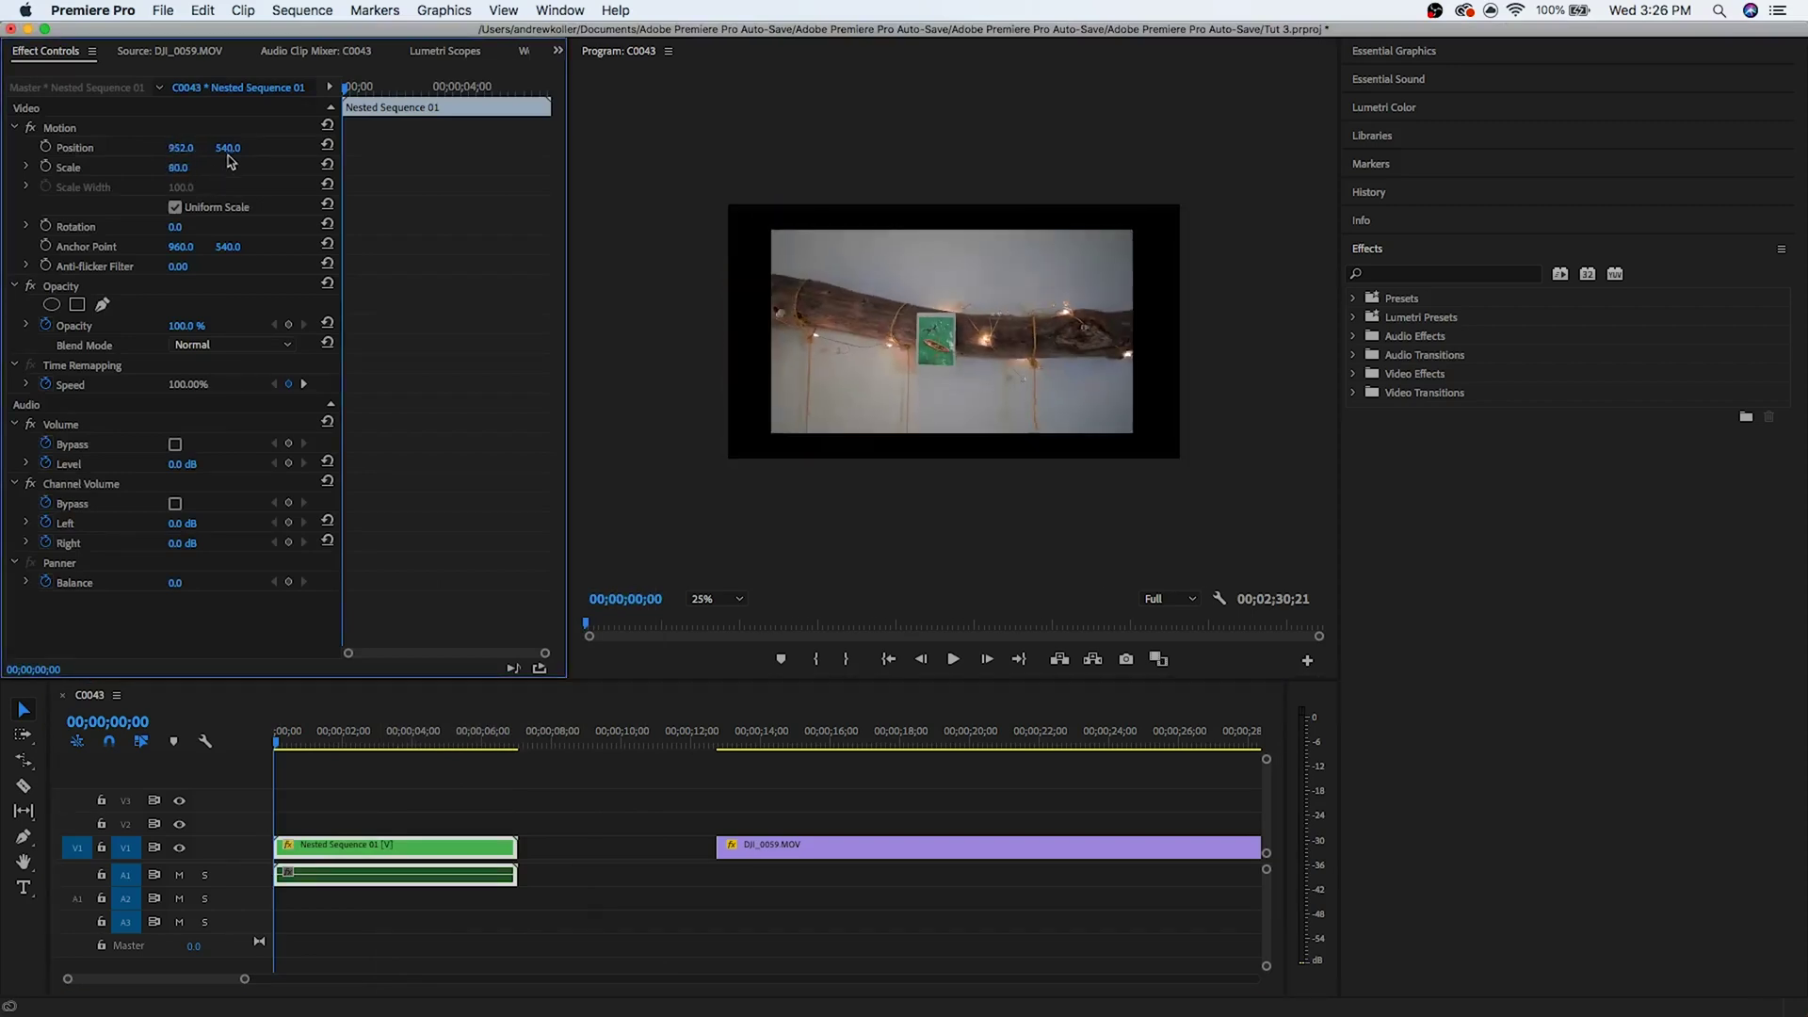
click(329, 163)
click(328, 147)
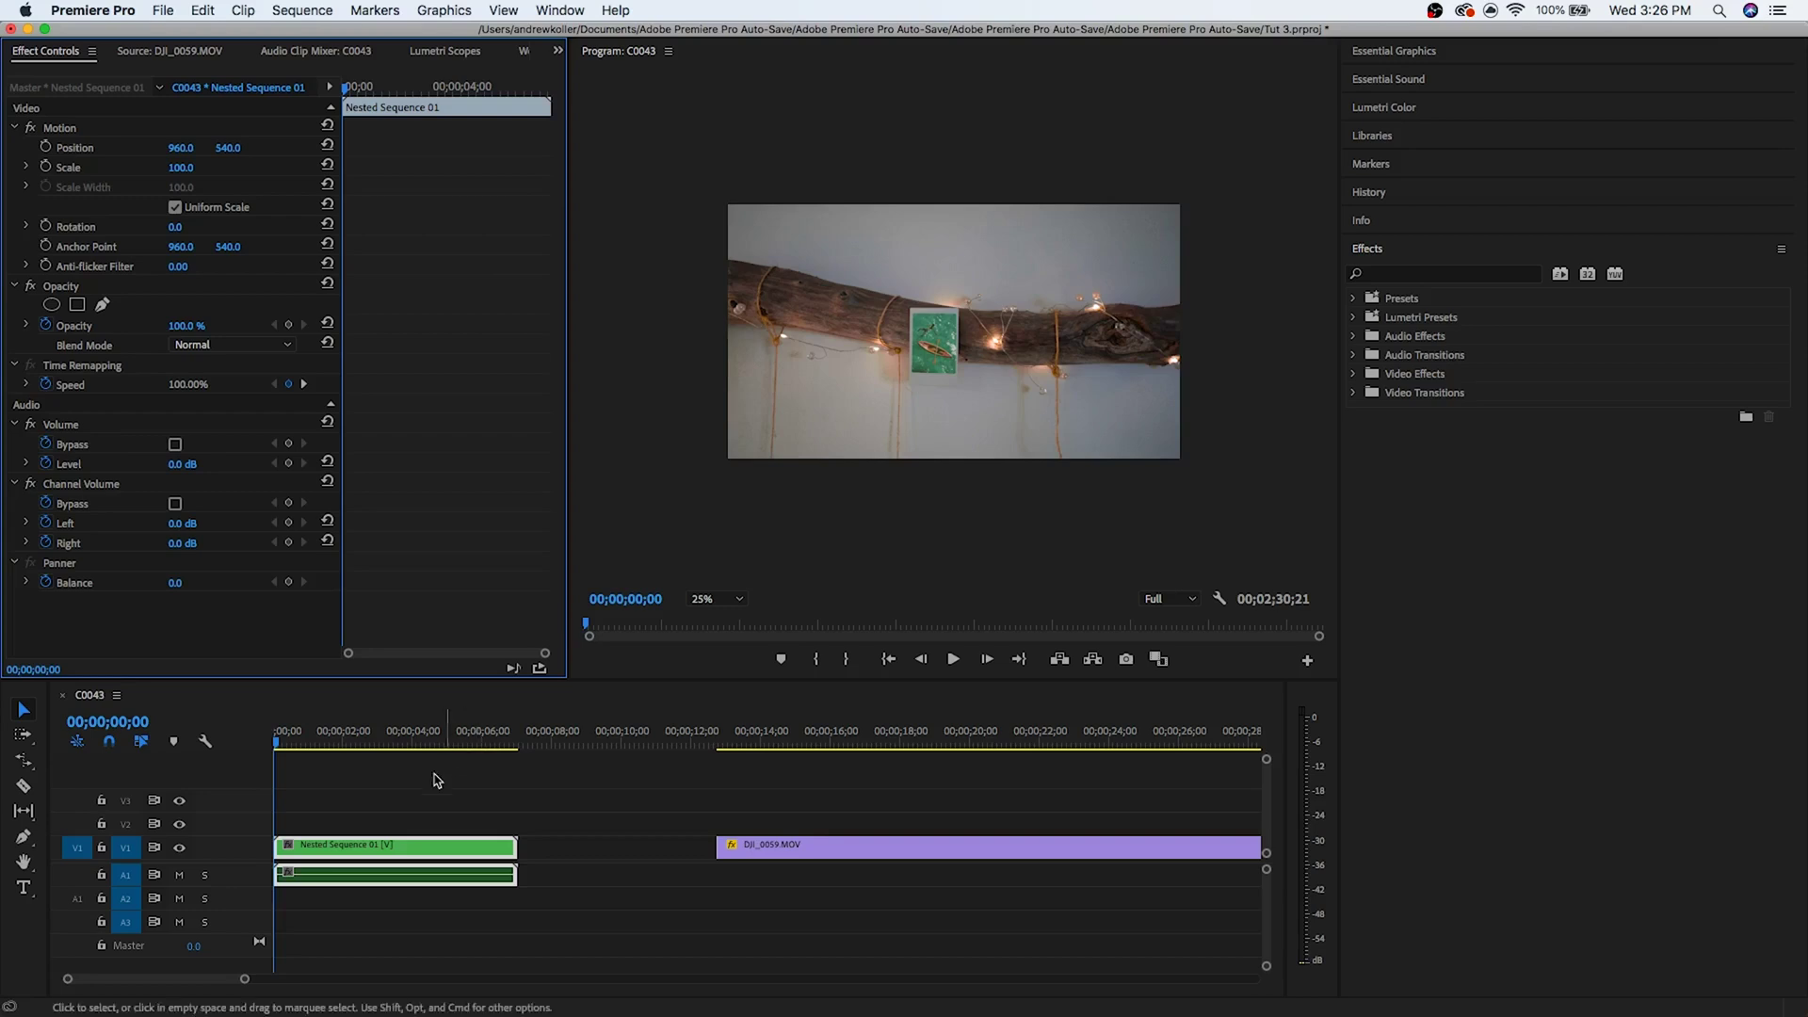
Step: Keyframe the nested clip's Scale from 100 at 0 to 120 at 04;01 with Auto Bezier
click(47, 167)
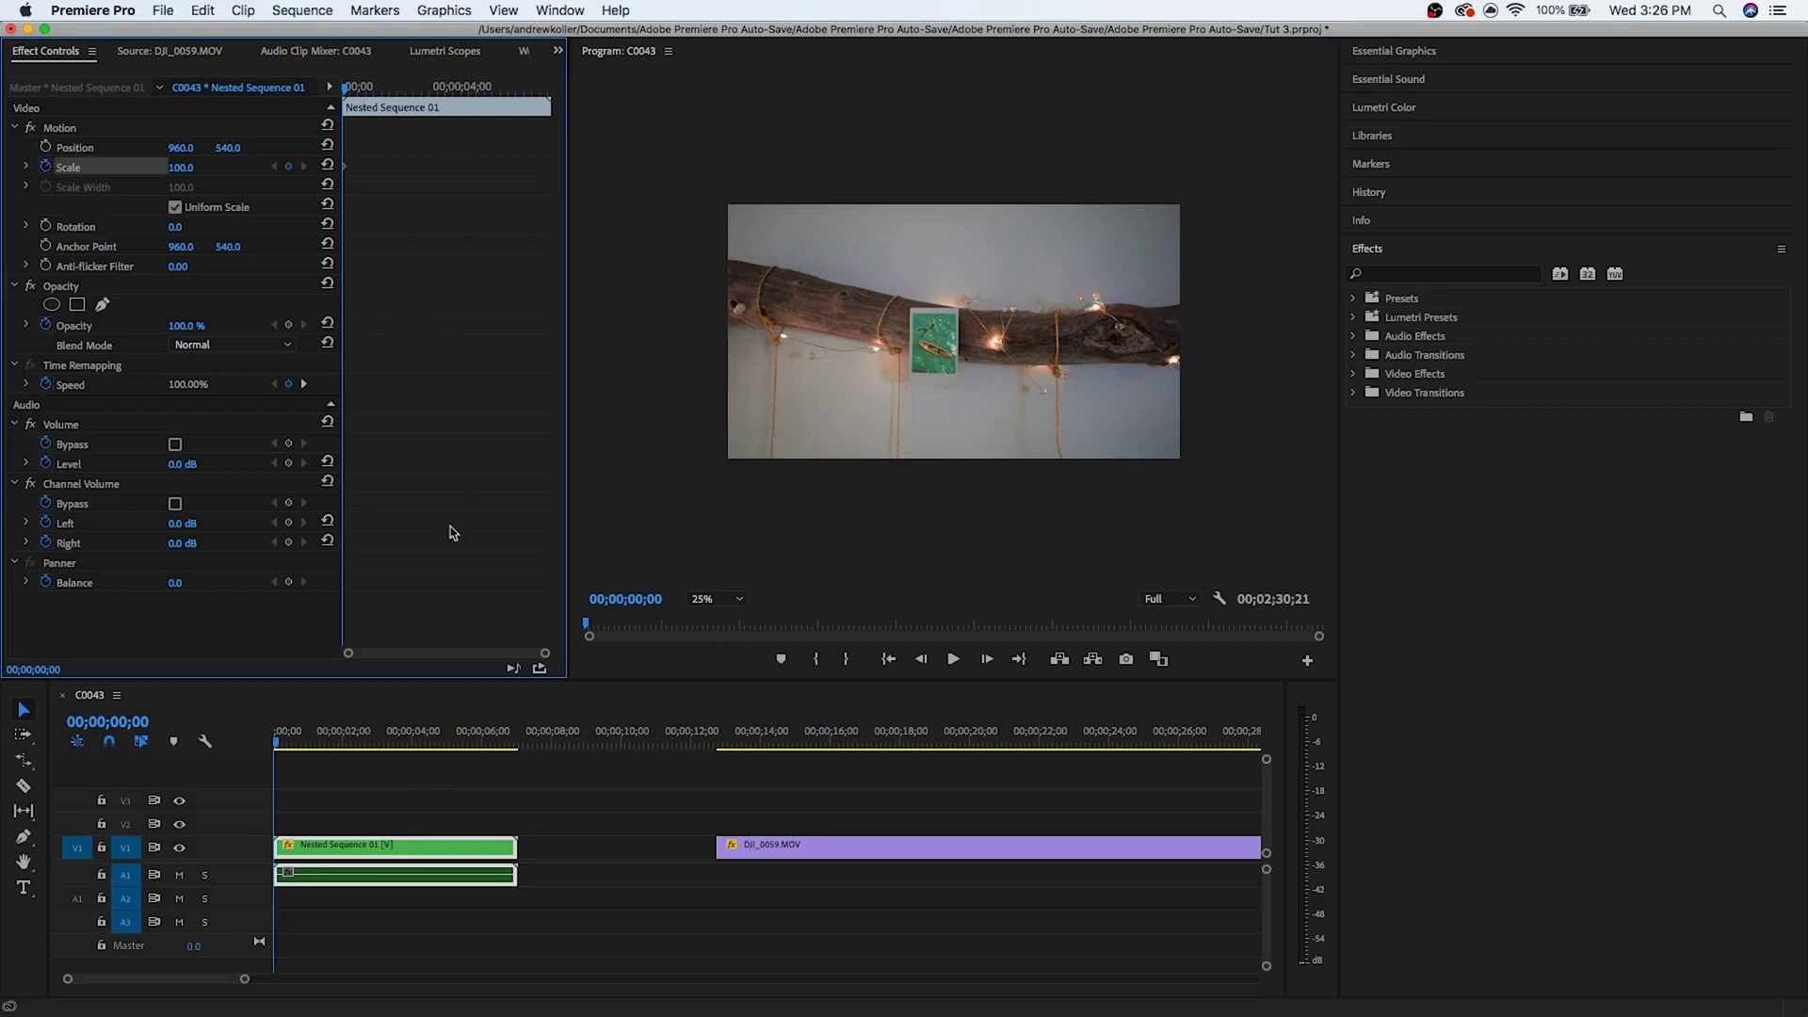
key(space)
click(413, 739)
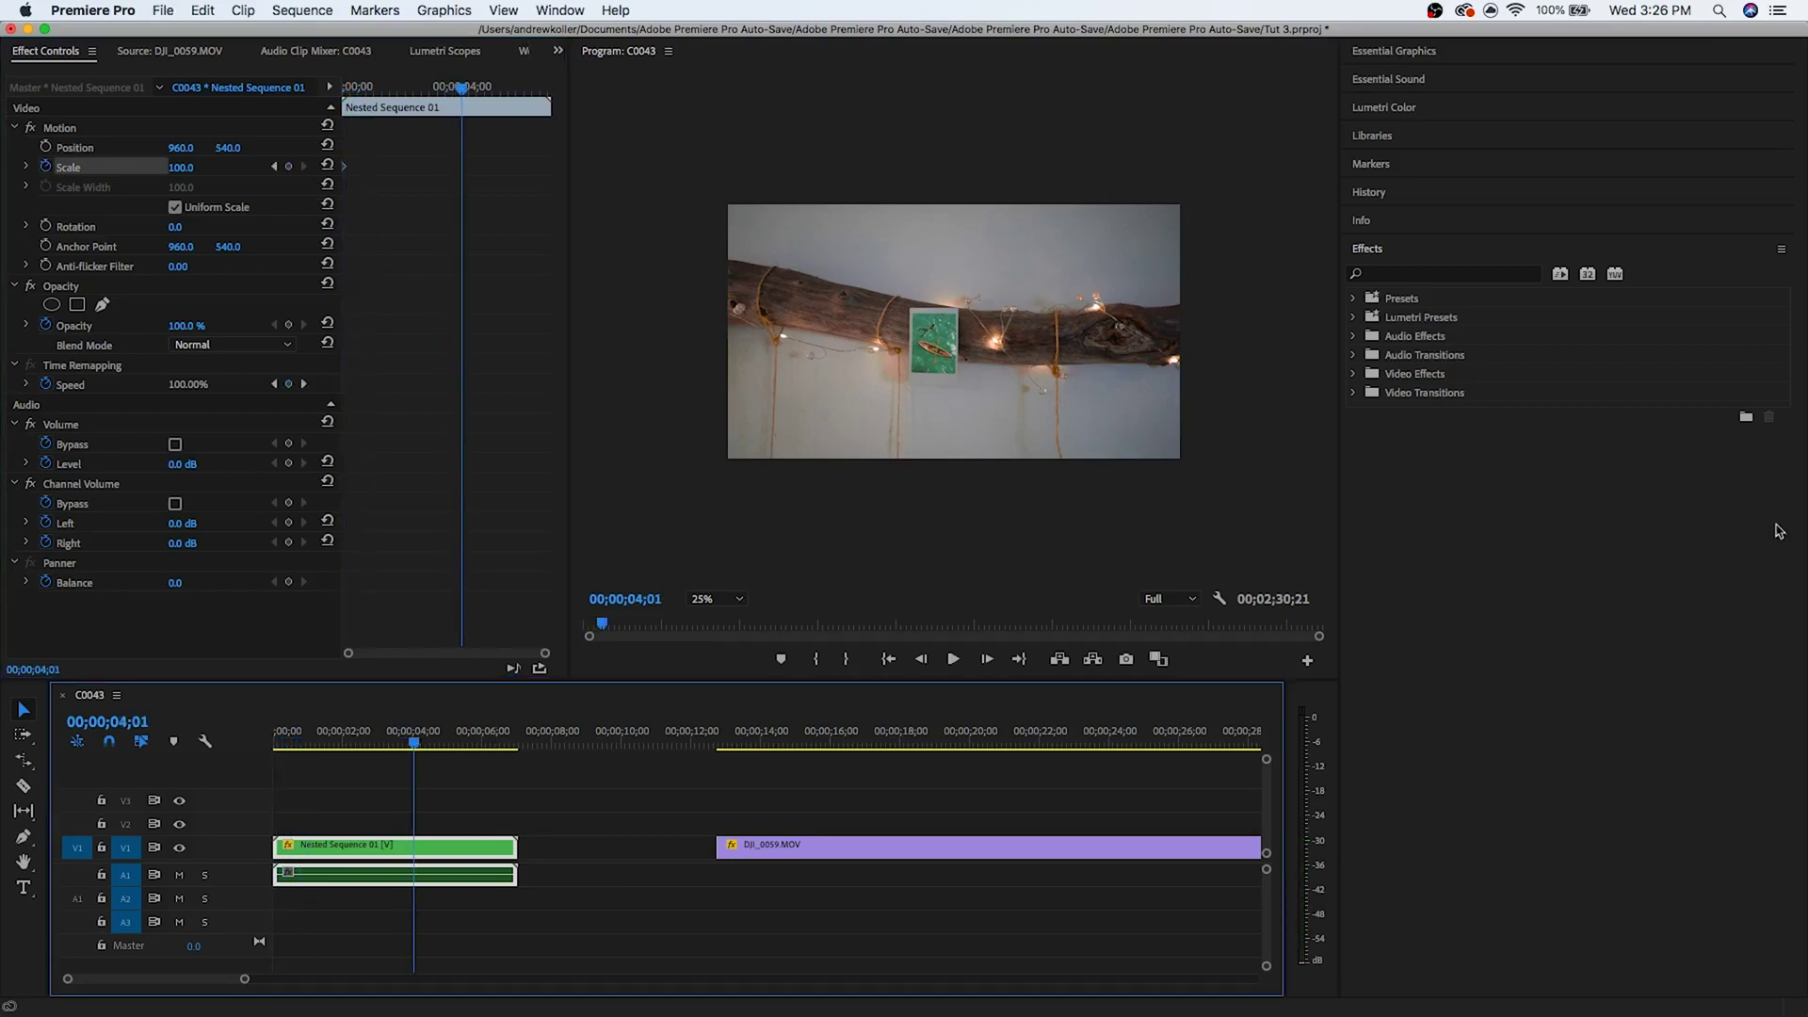
click(189, 167)
text(120)
key(Return)
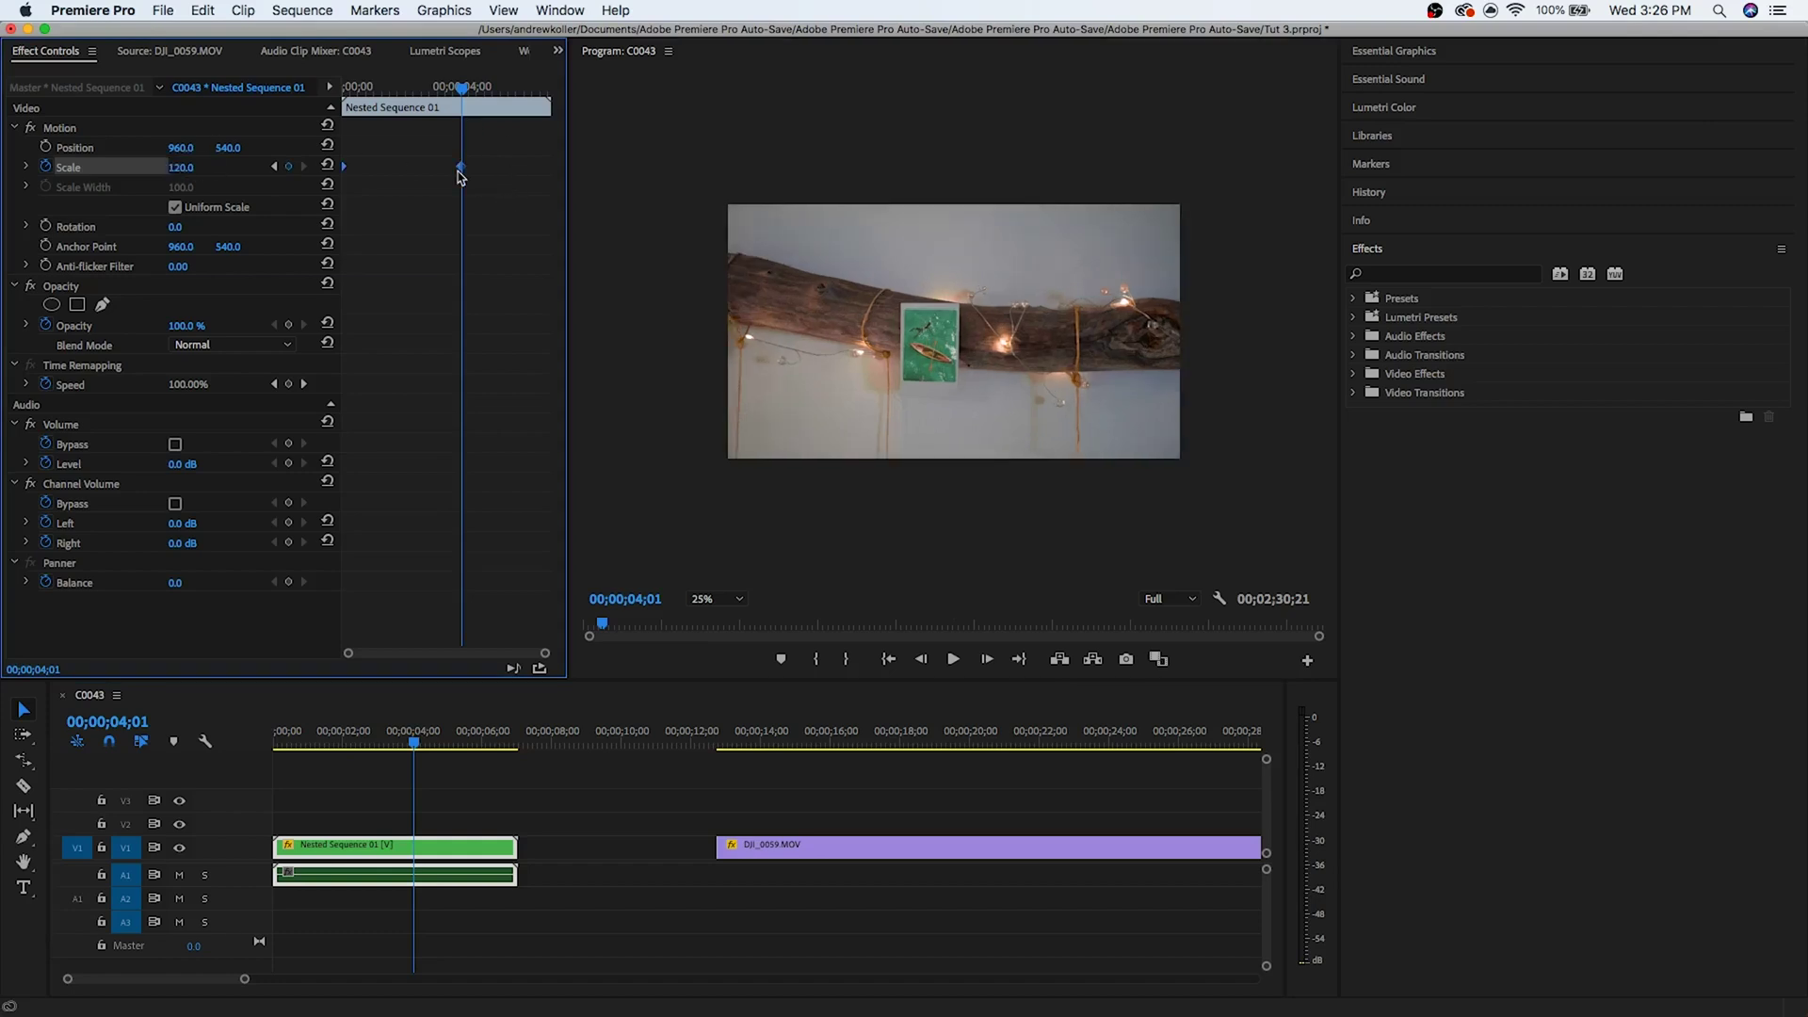
right_click(461, 177)
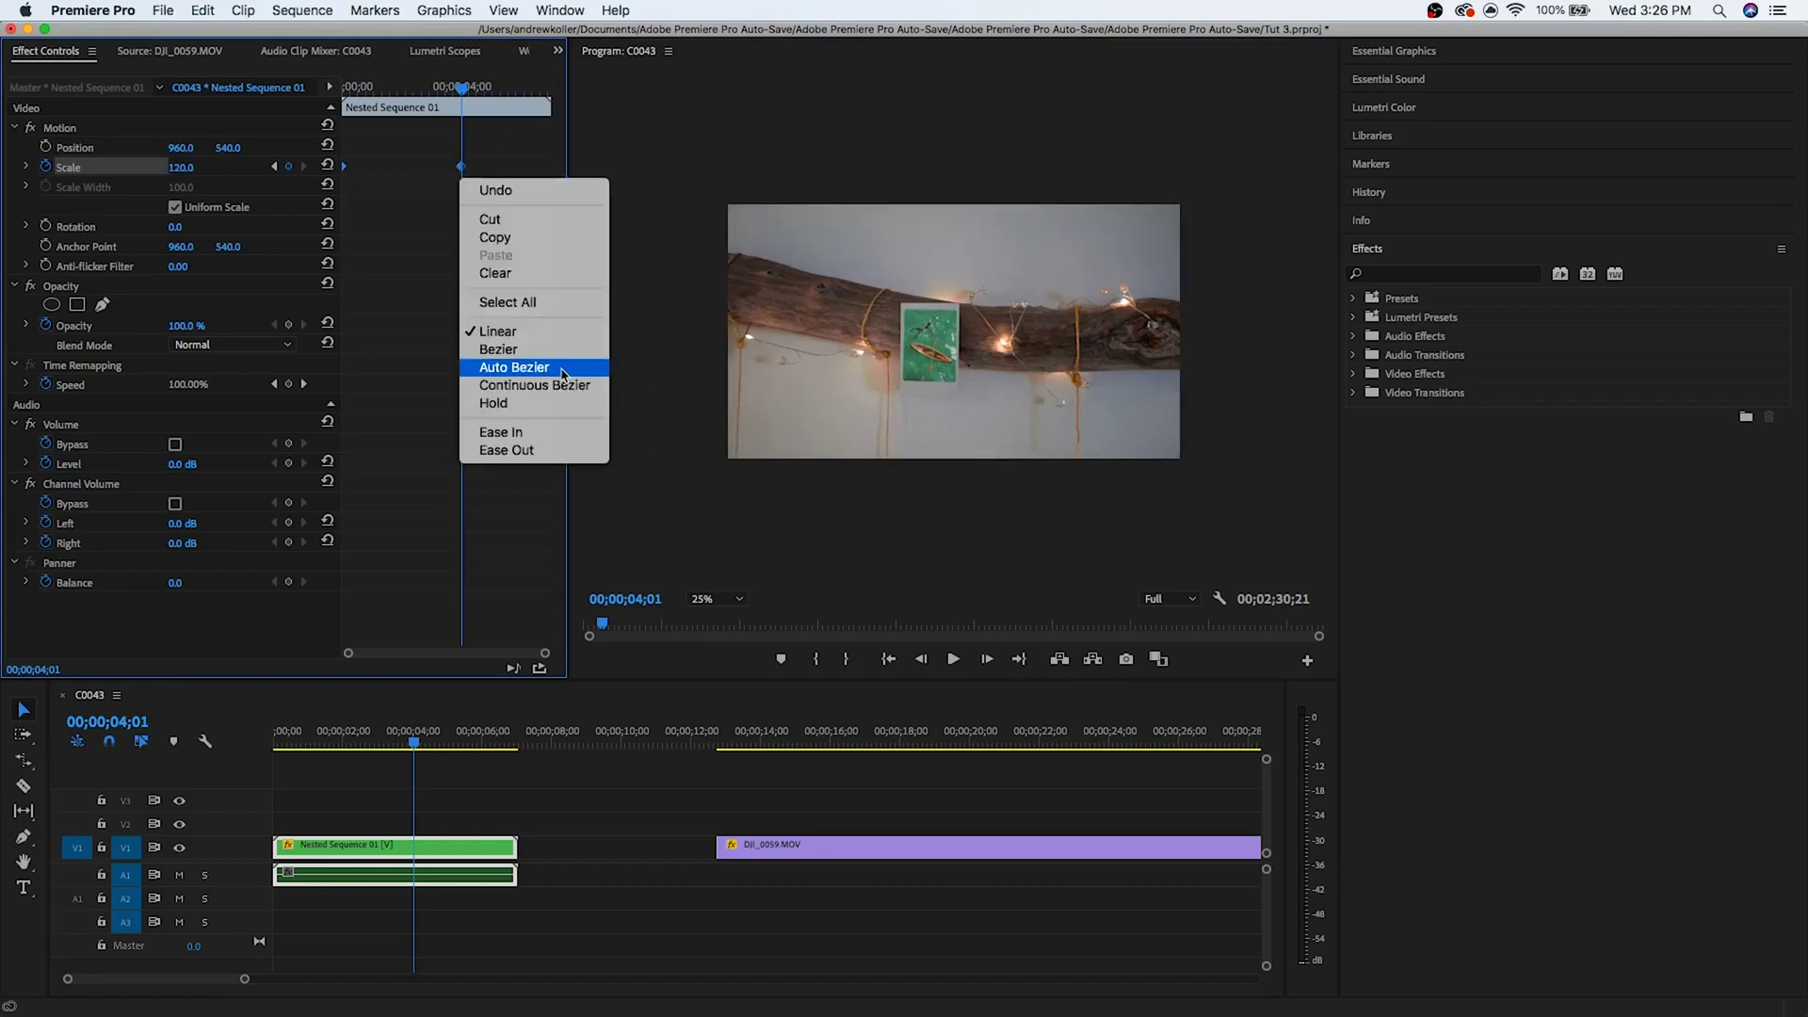
click(527, 368)
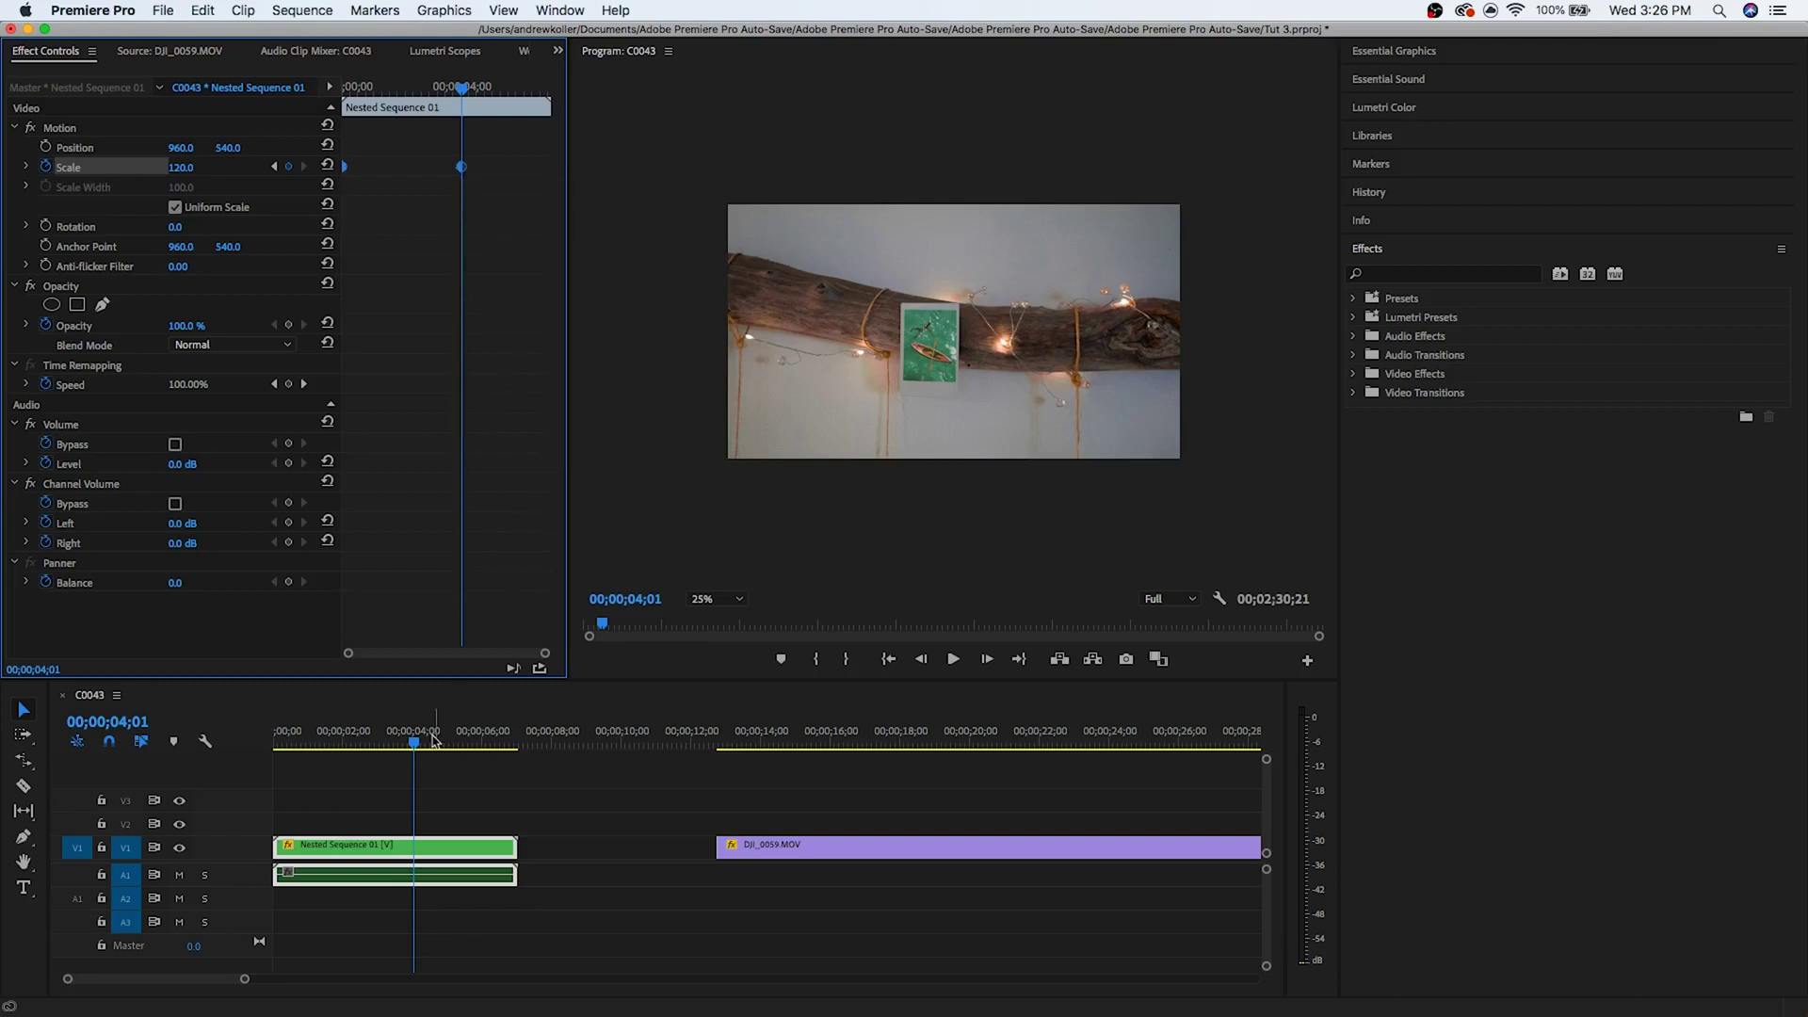
Step: Play back the zoom animation from the start, stopping around four seconds
drag(415, 744, 189, 733)
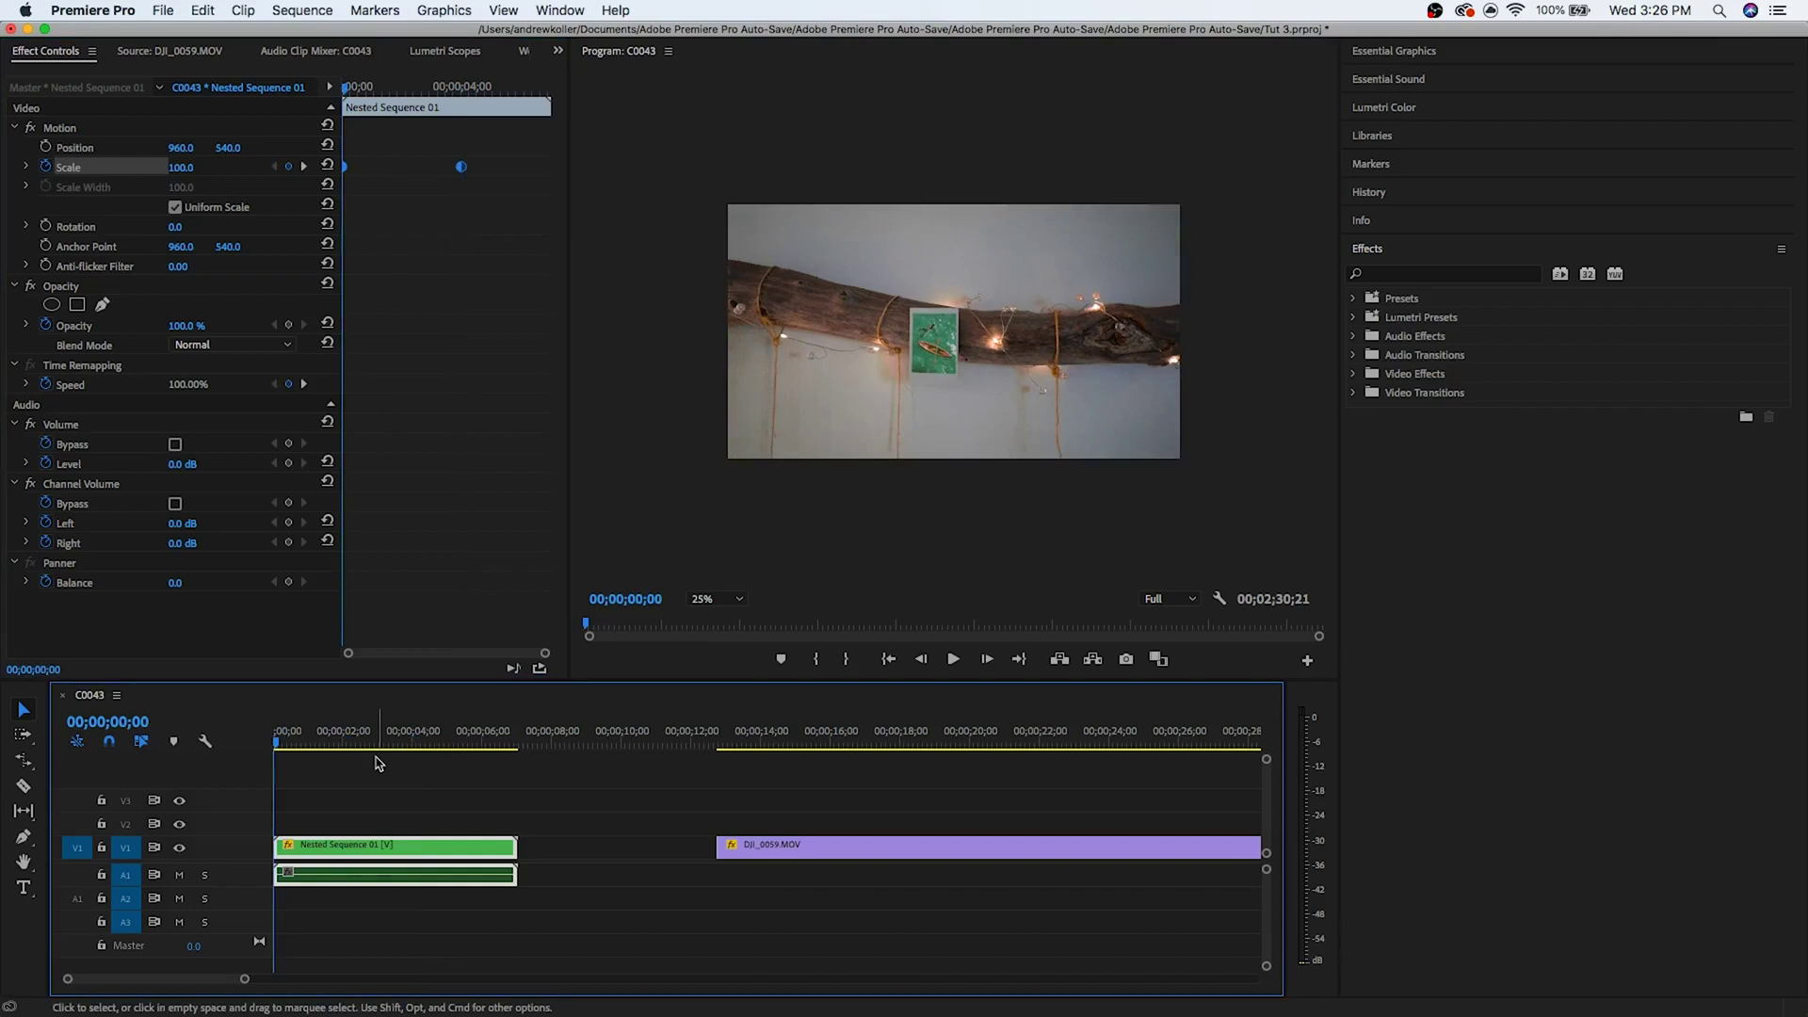
key(space)
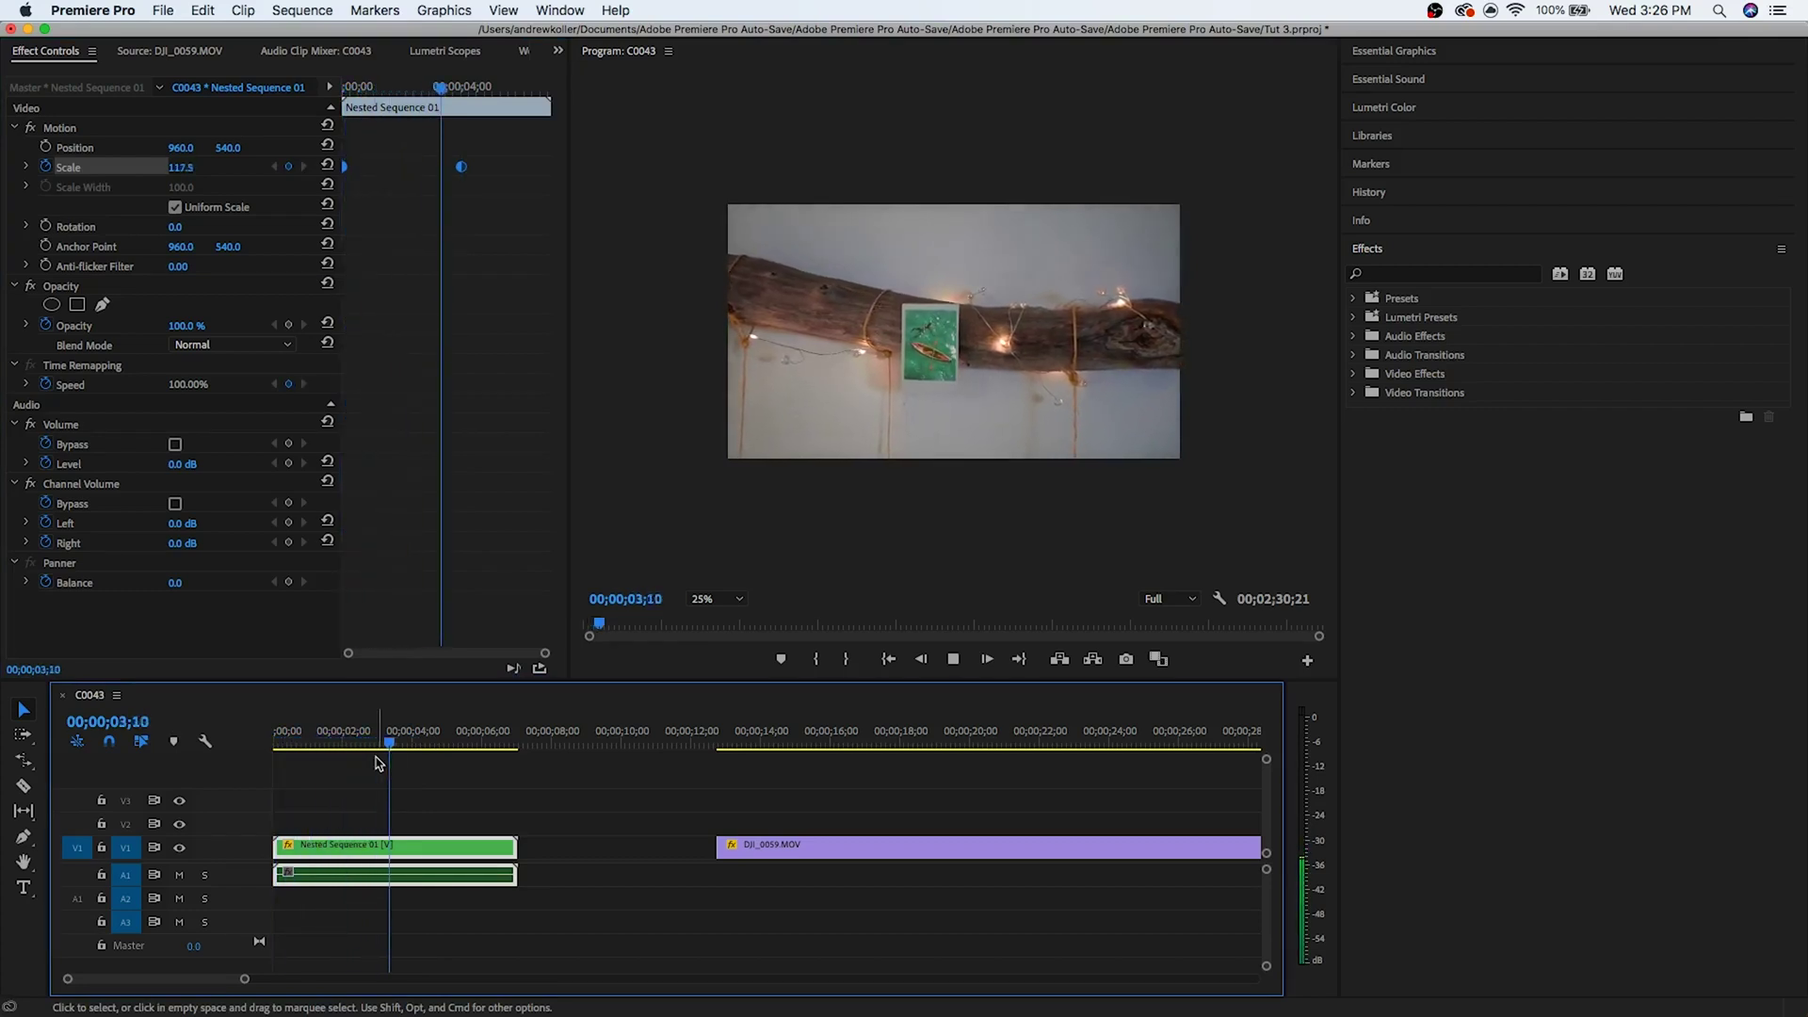
key(space)
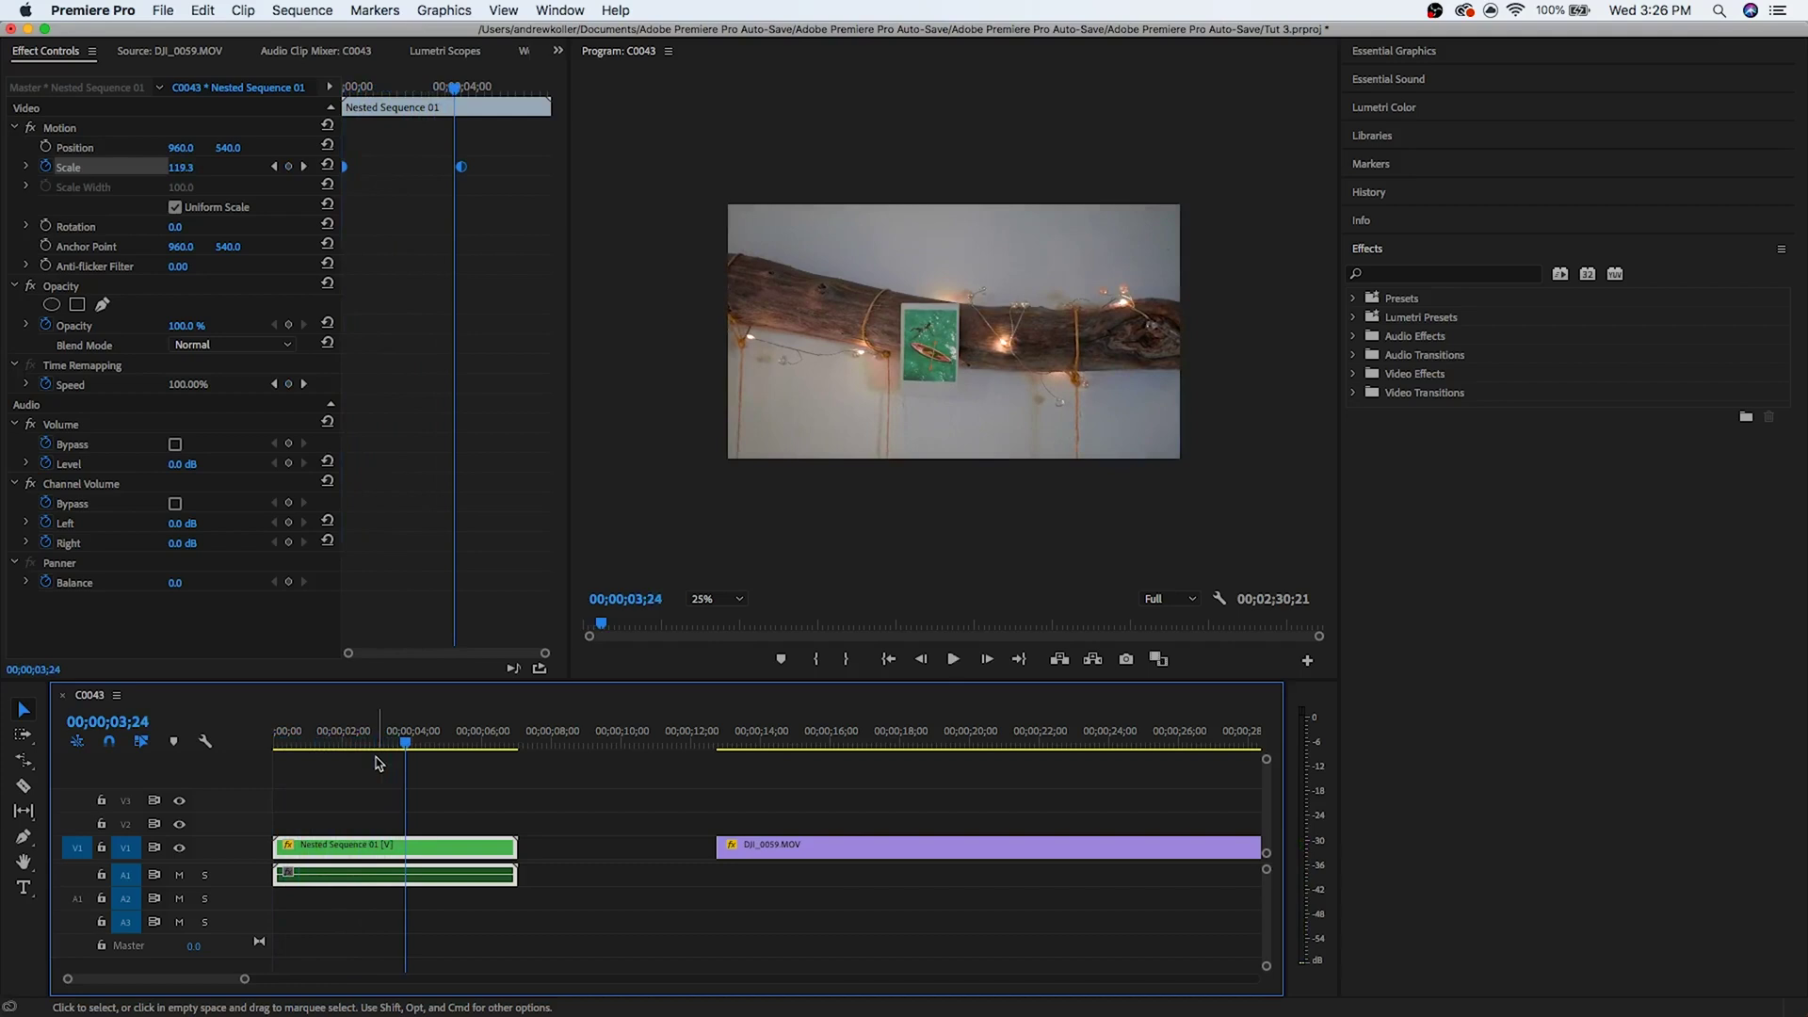
key(Home)
key(space)
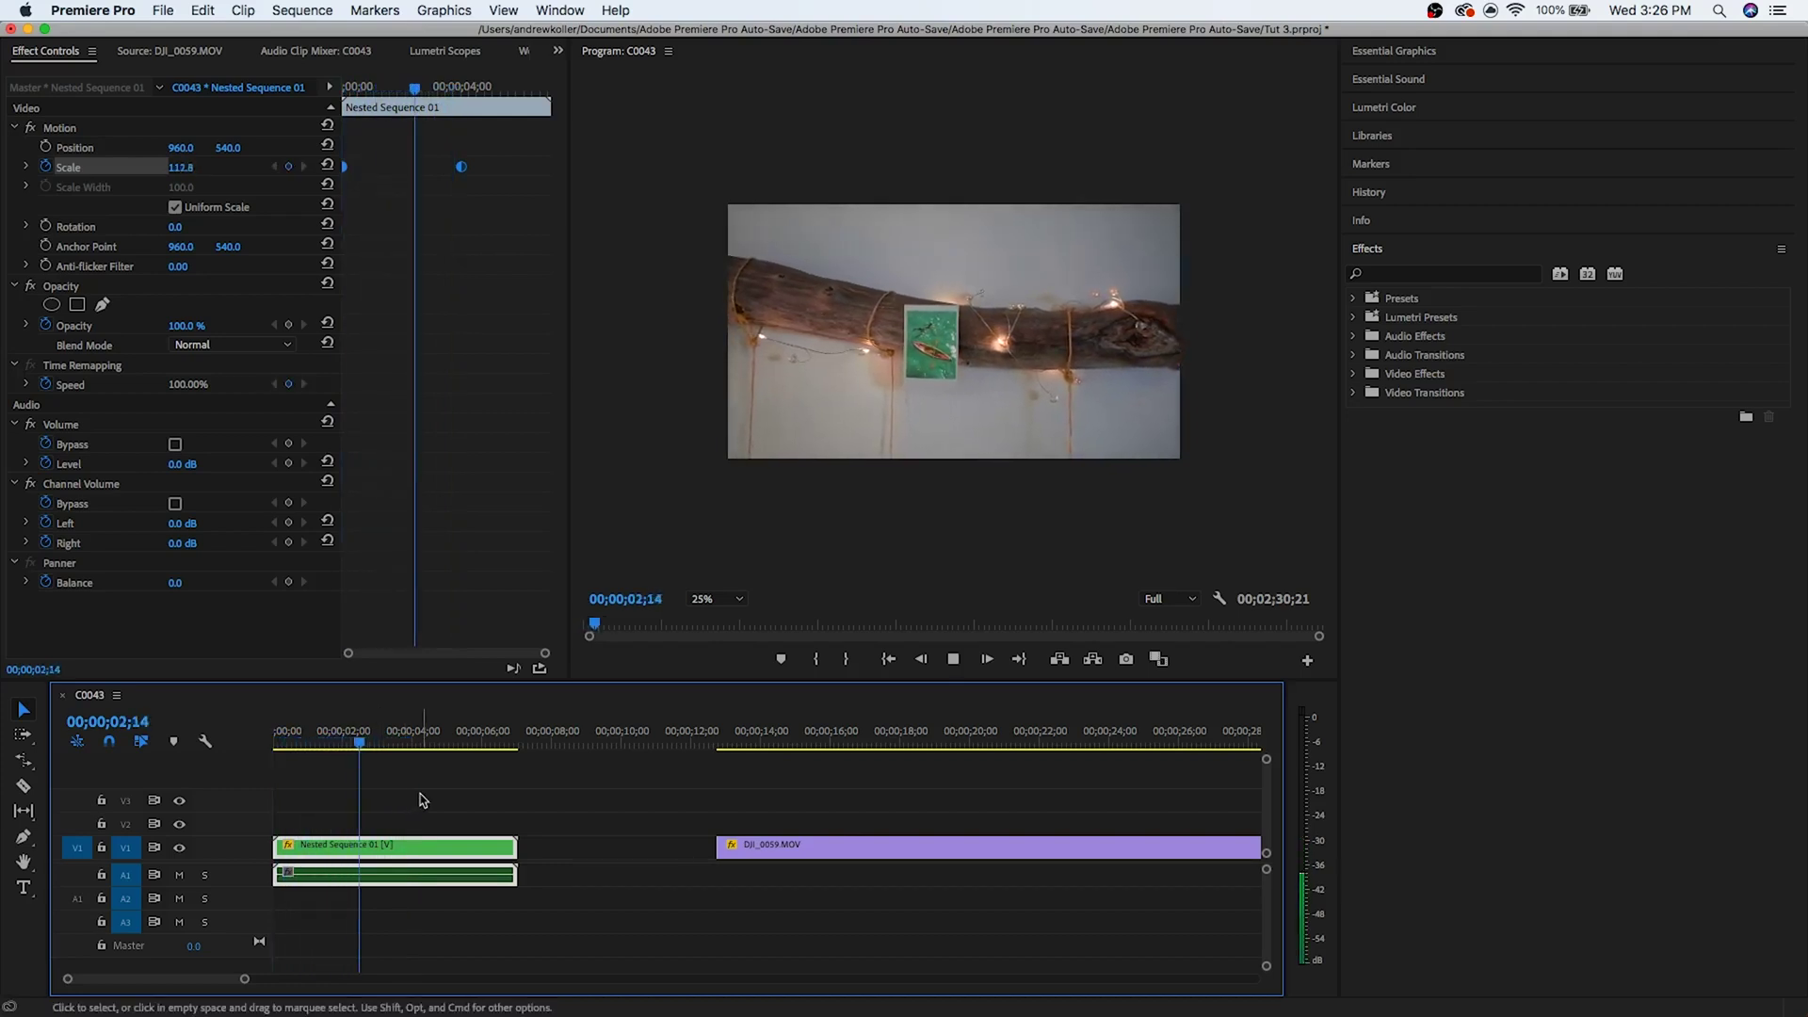
key(space)
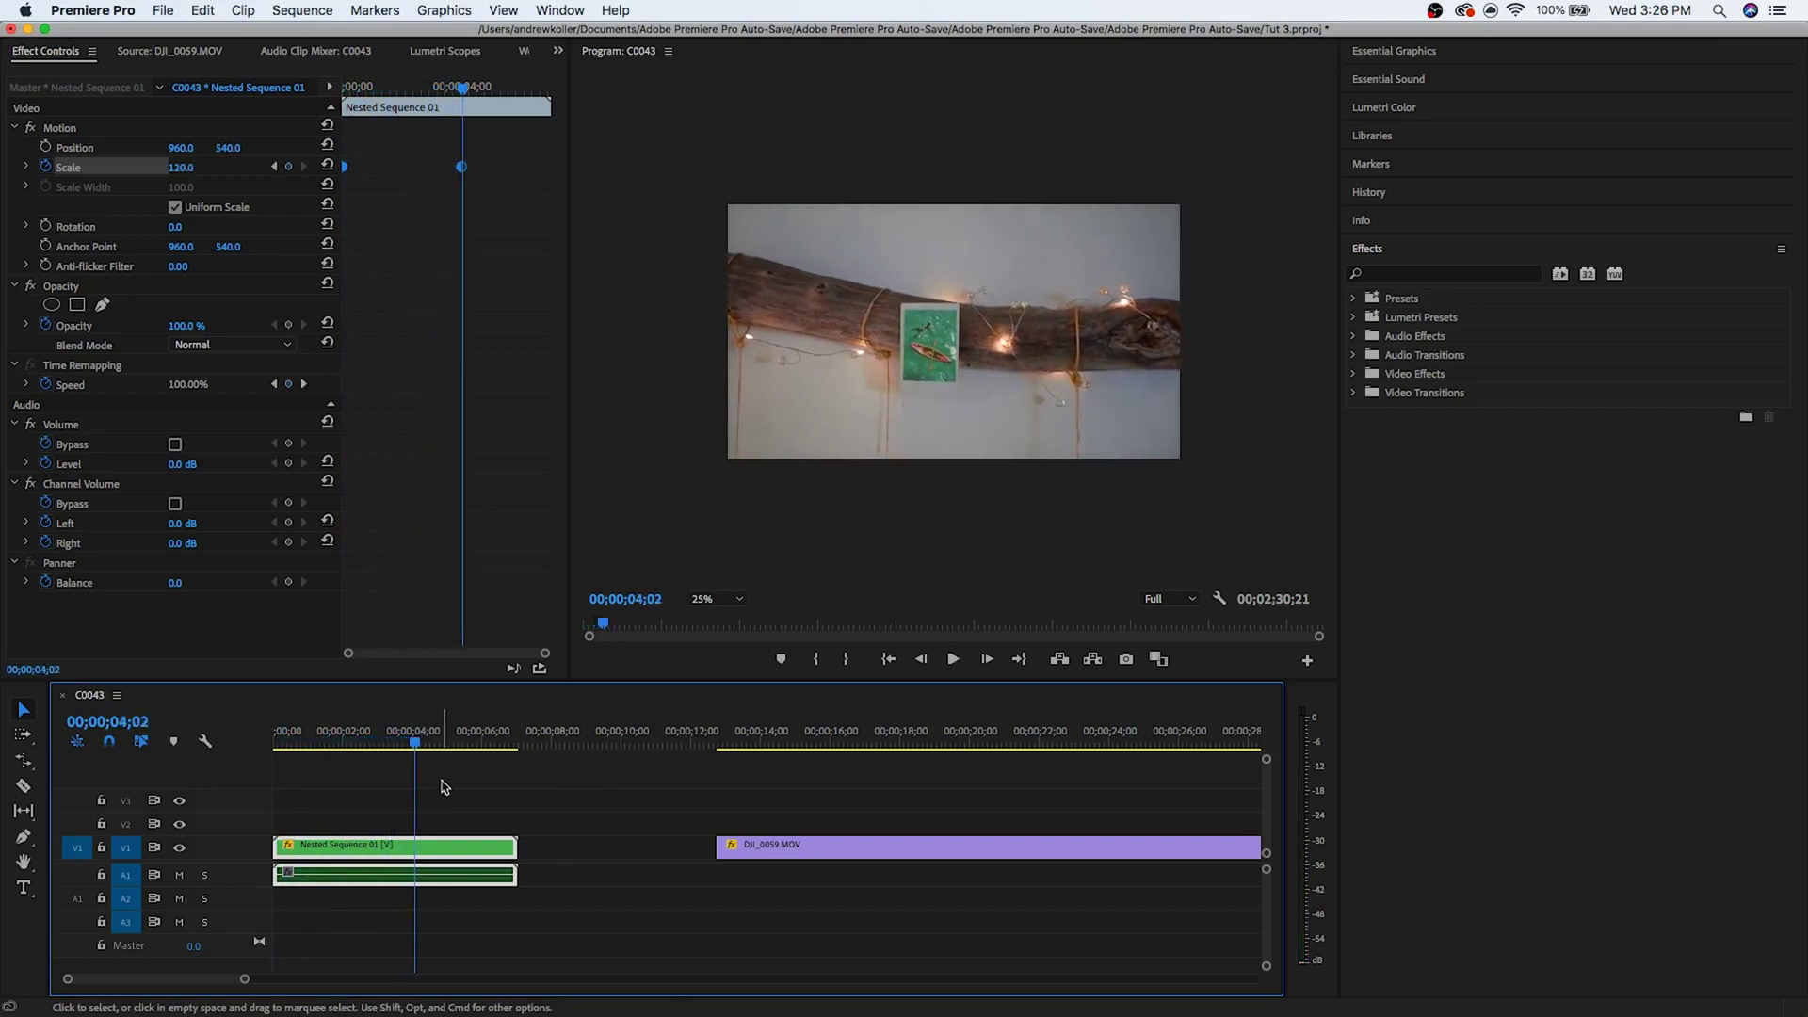
Step: Trim the nested clip to end at 04;02 and butt DJI_0059.MOV against it
drag(274, 845, 414, 843)
drag(743, 857, 462, 851)
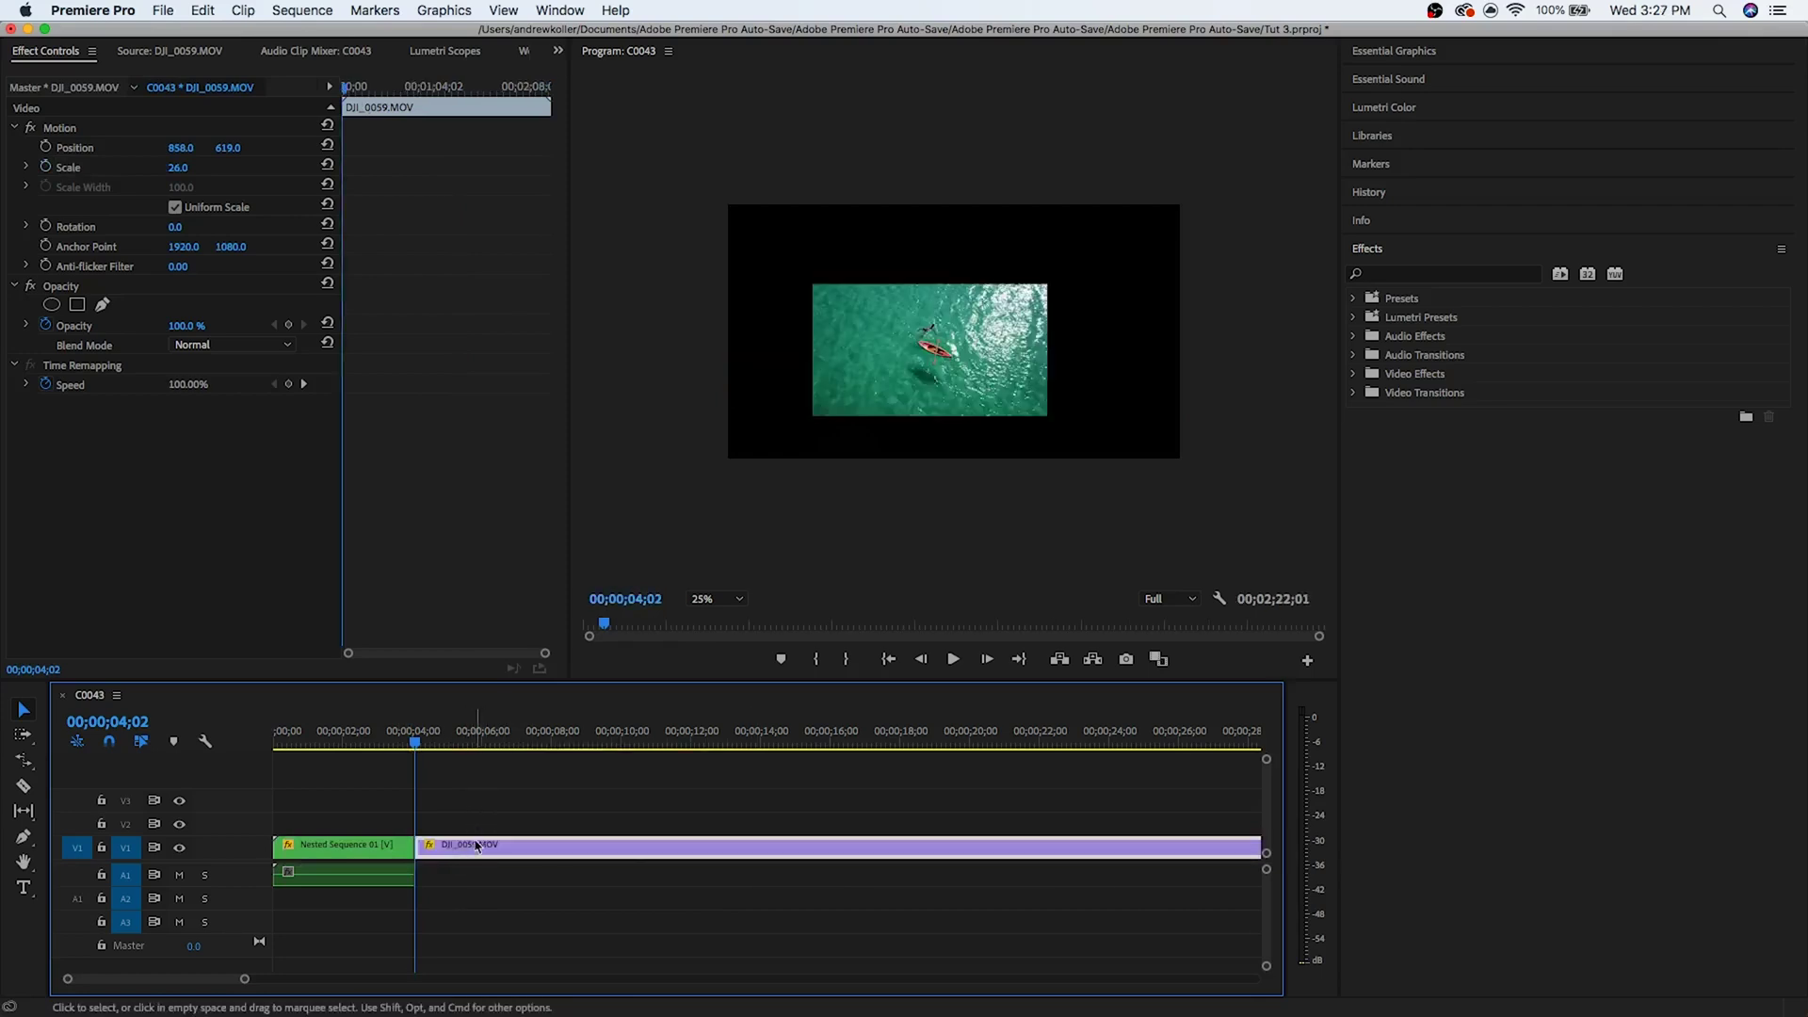
click(442, 810)
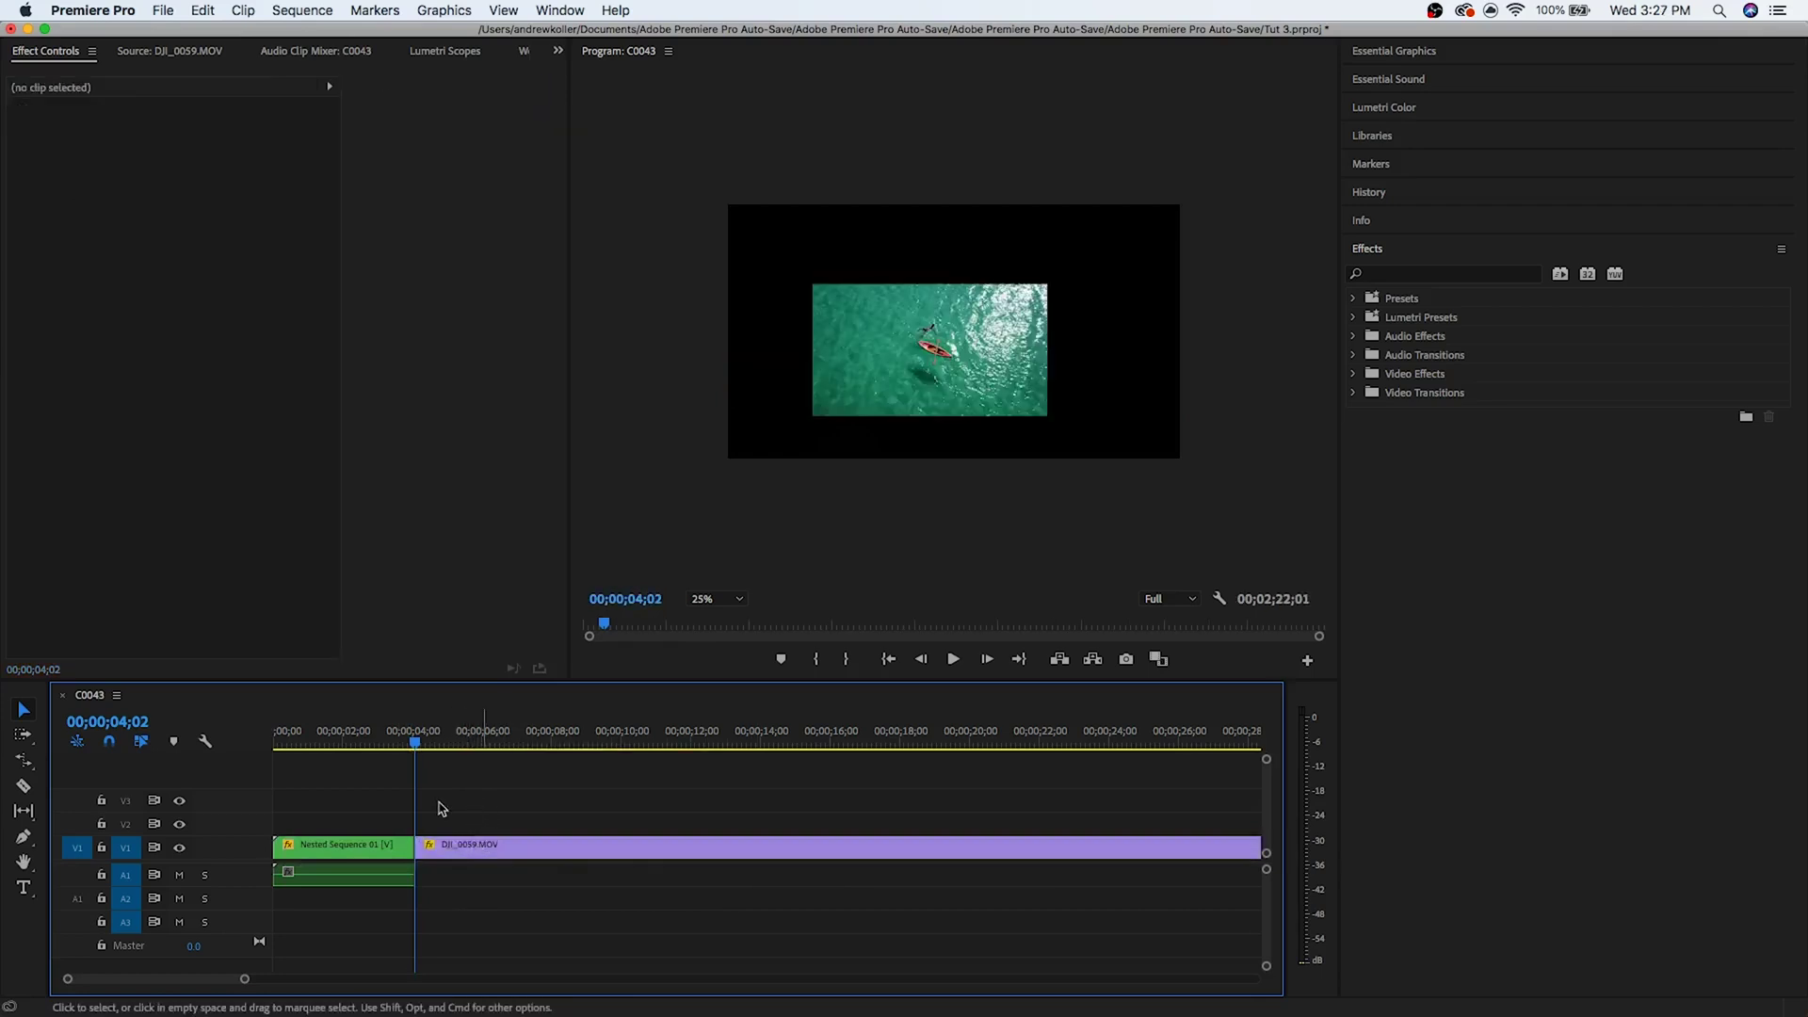
Step: Reset DJI_0059.MOV's Scale and Position, then set its Scale to 50
click(452, 846)
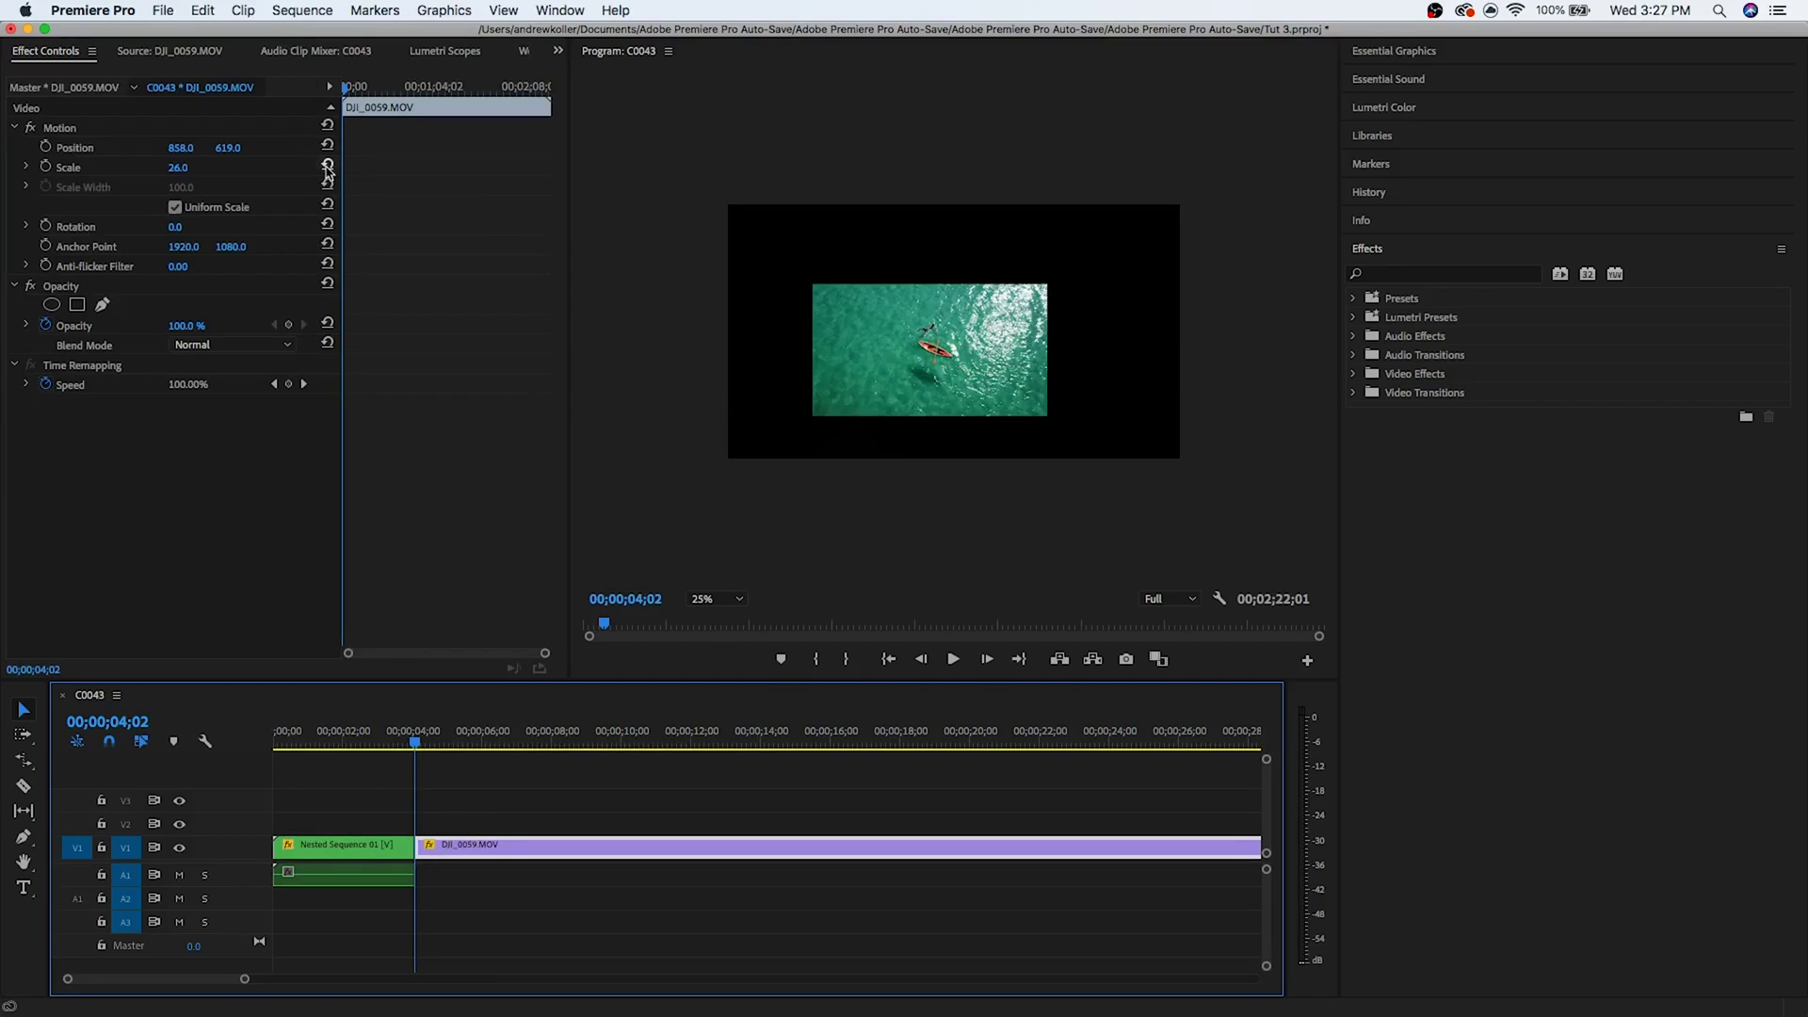
click(326, 165)
click(327, 146)
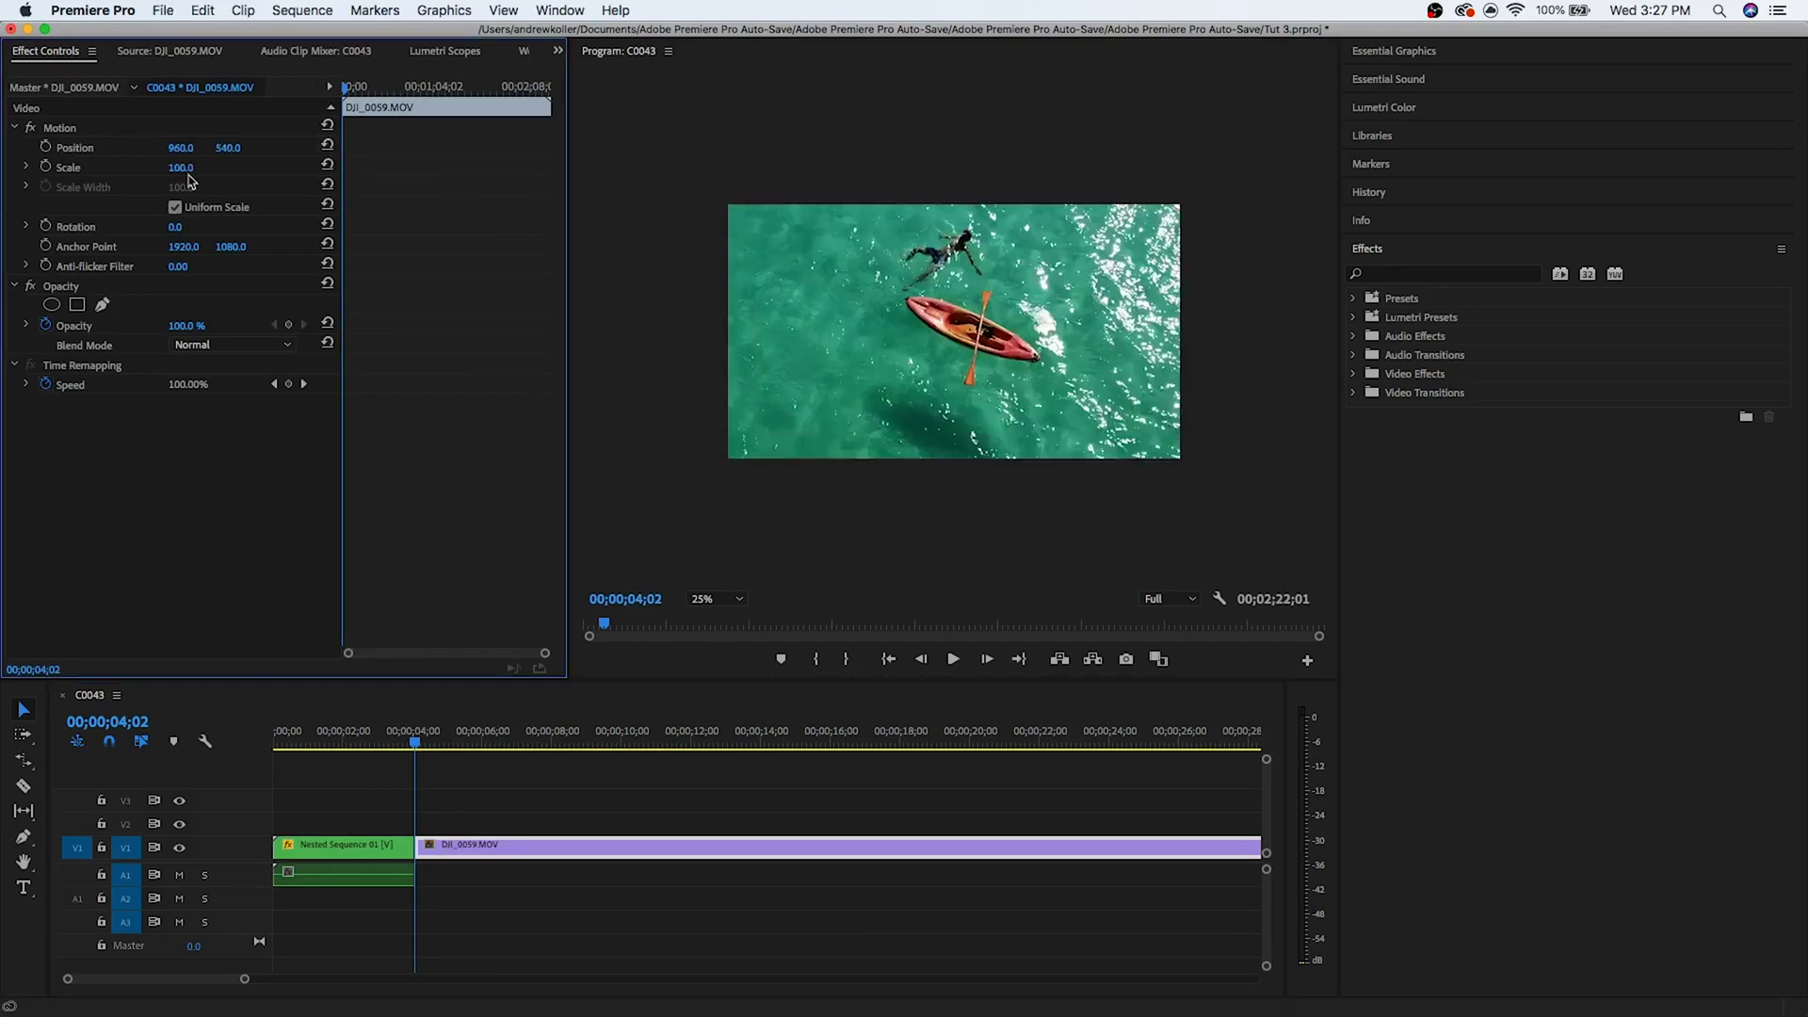
click(194, 167)
text(50)
key(Return)
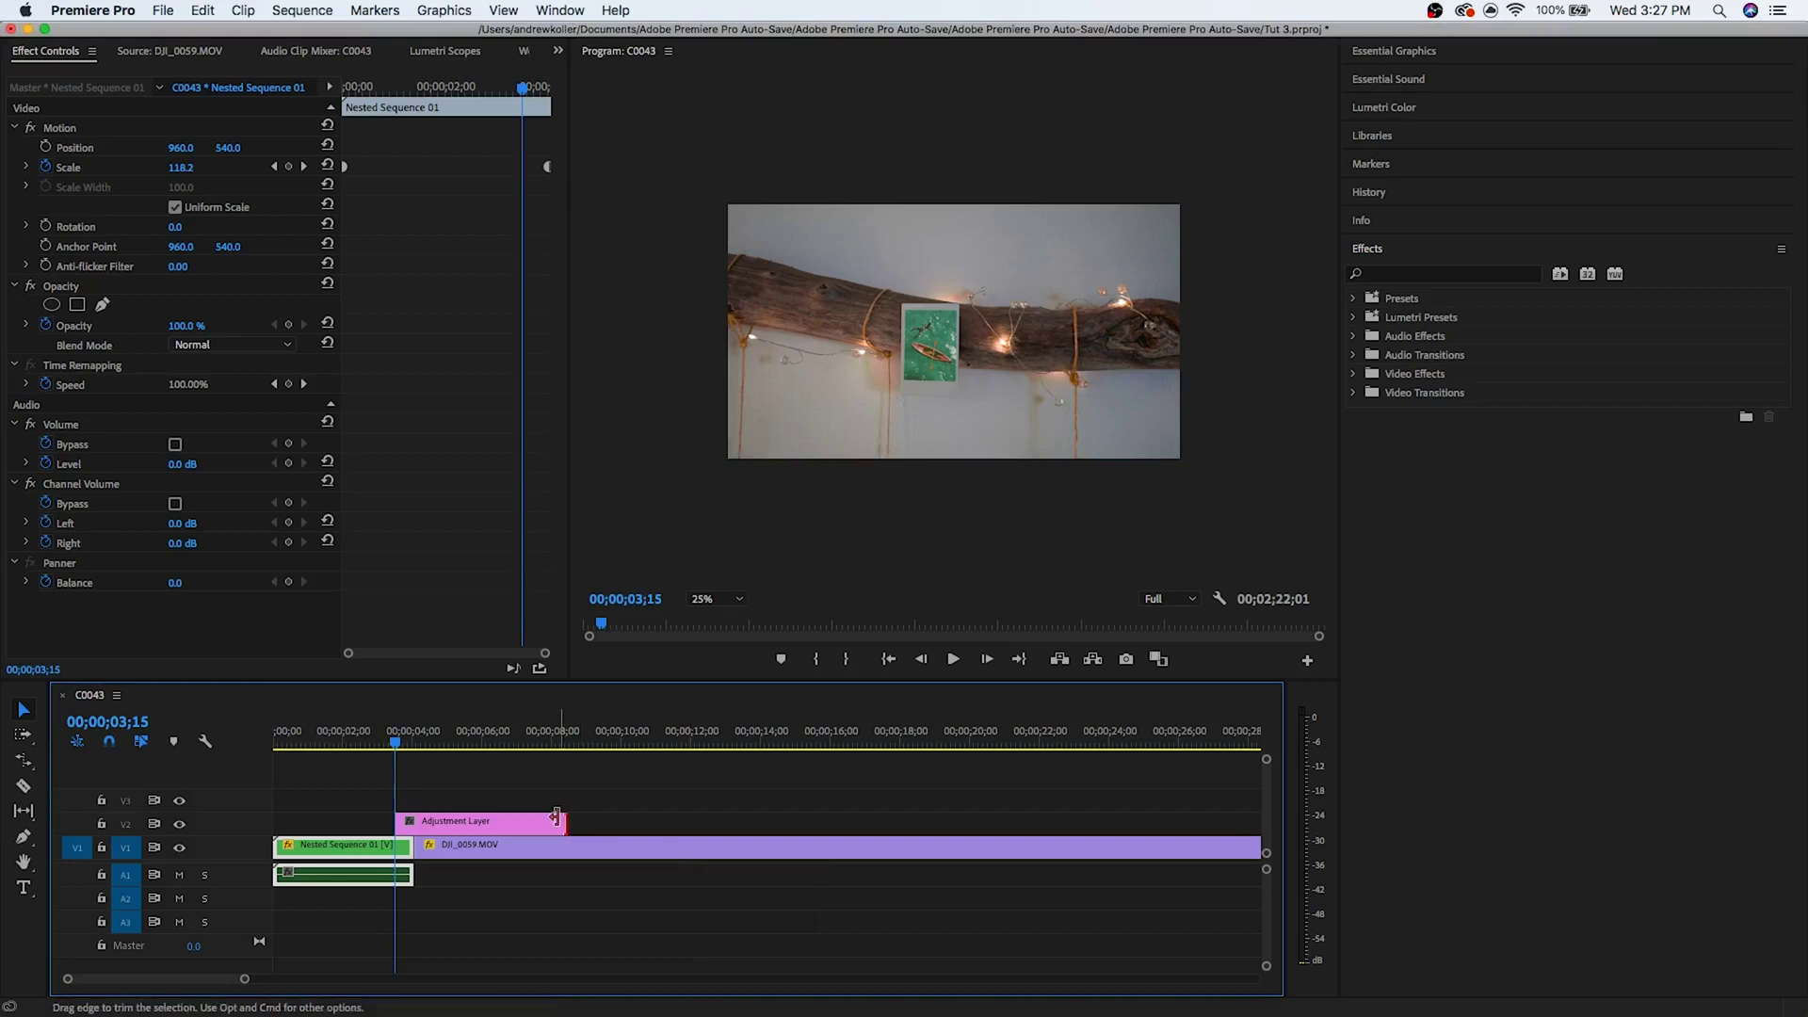
Step: Trim the Adjustment Layer to a few frames over the cut and step through them
drag(566, 821, 426, 818)
drag(244, 978, 143, 979)
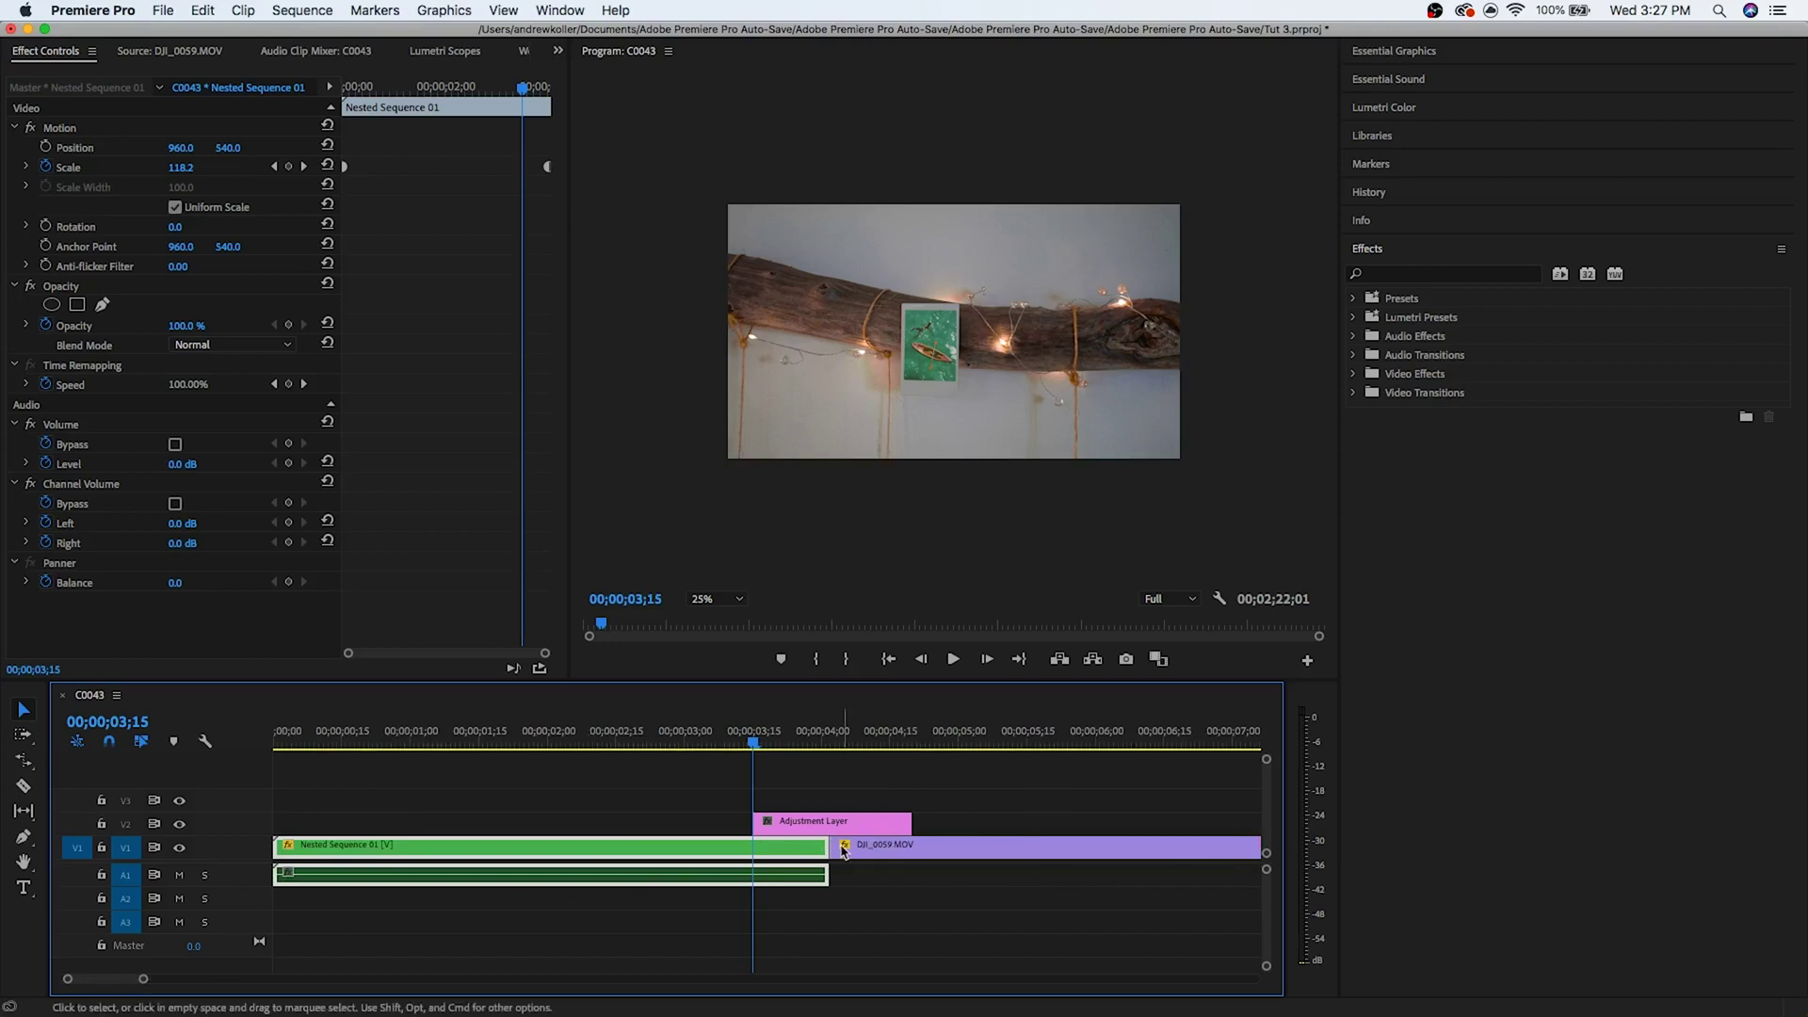
key(space)
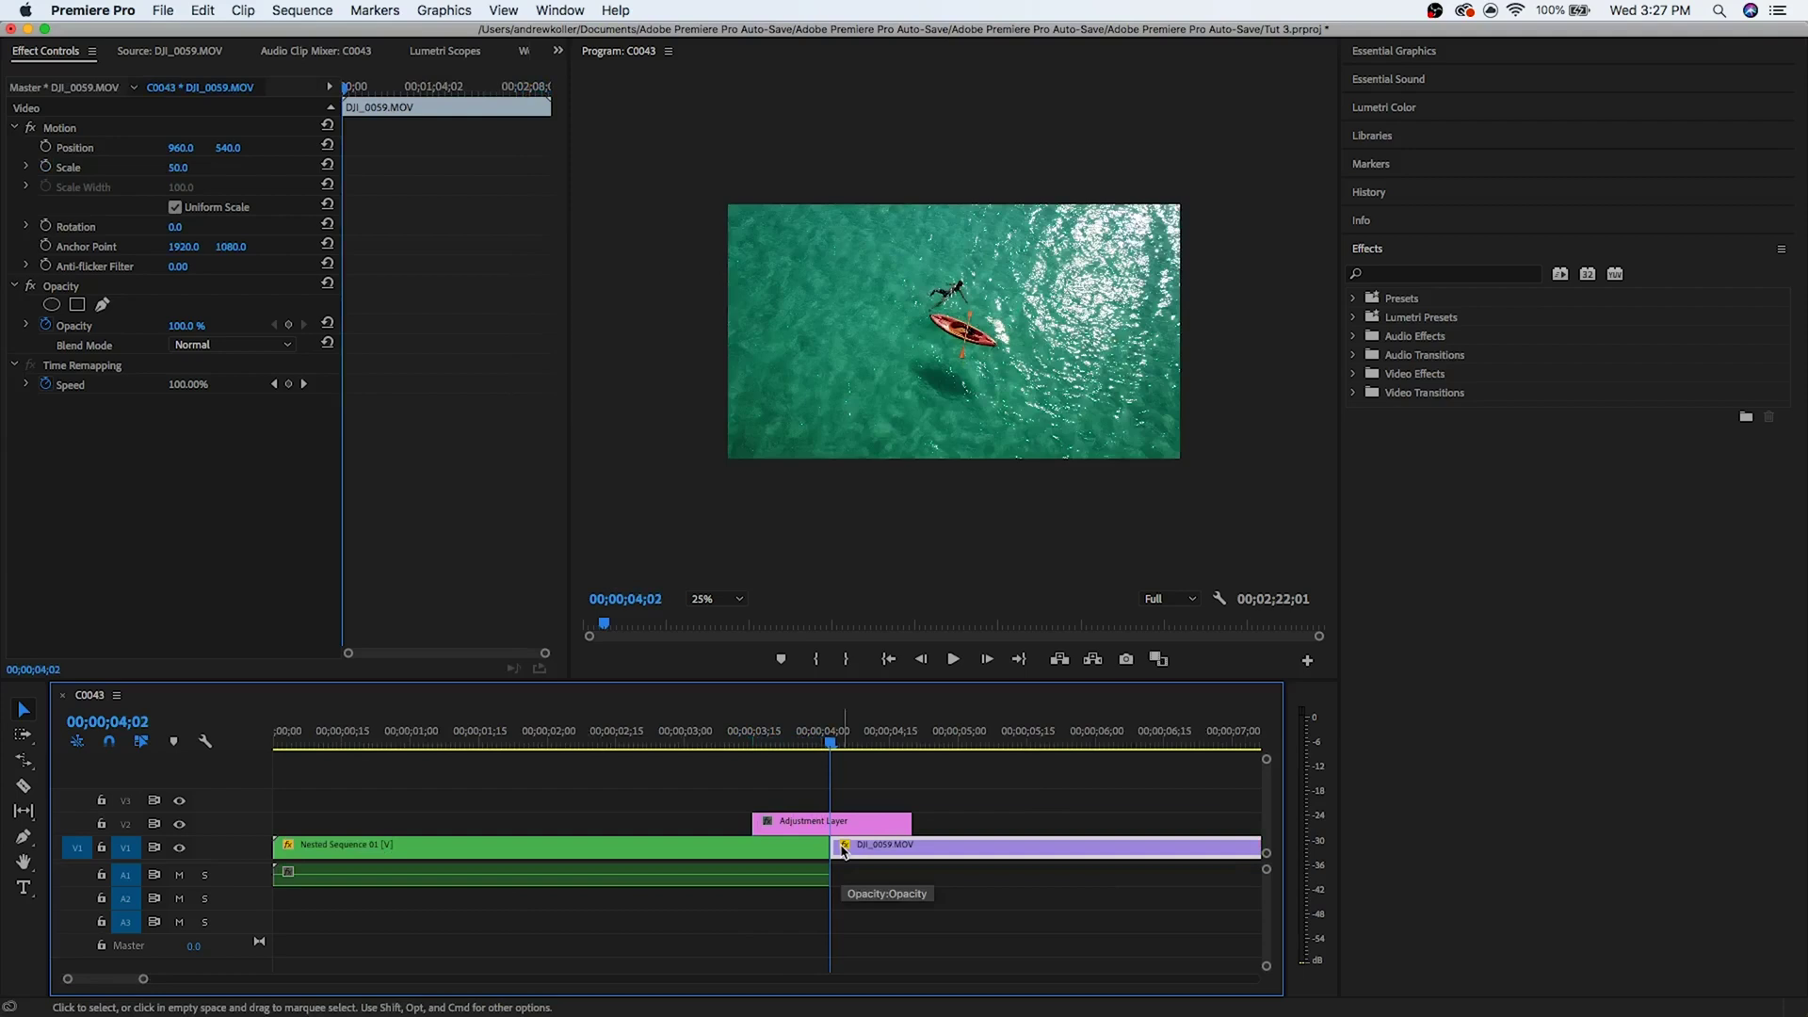
key(Left)
key(Left)
key(Left)
key(Left)
key(Right)
key(Right)
key(Right)
key(Right)
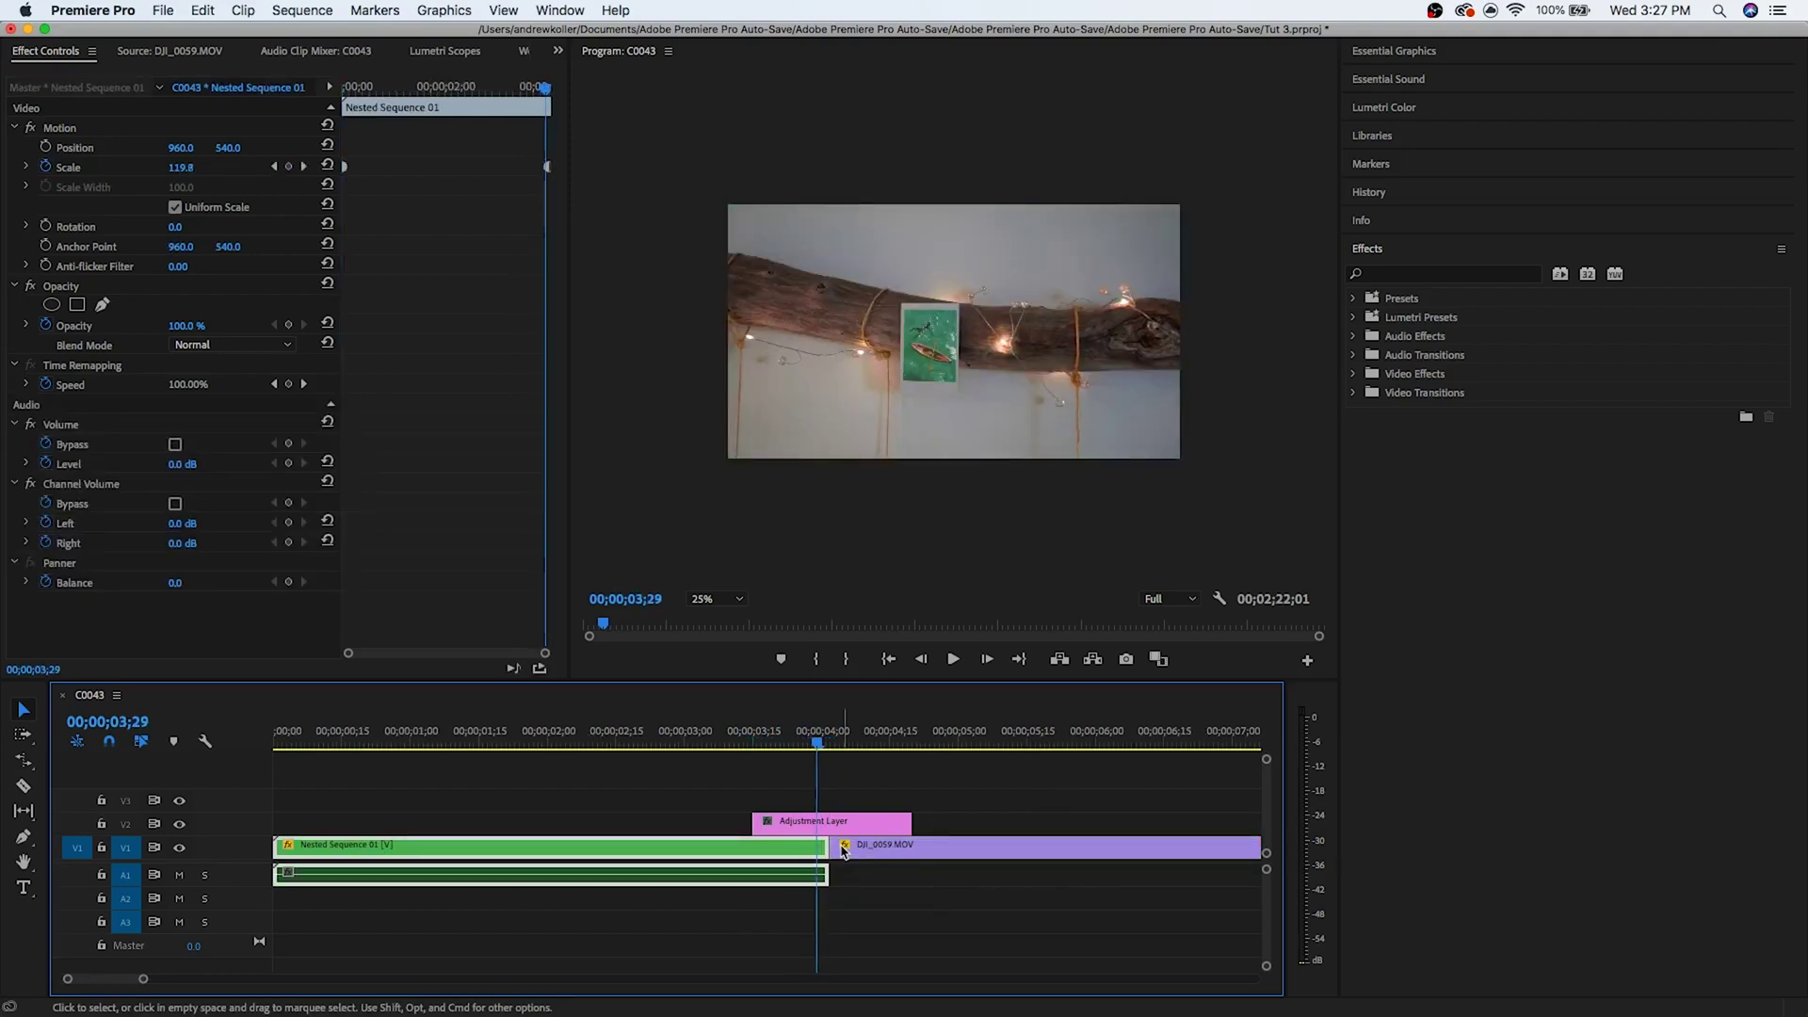
key(Left)
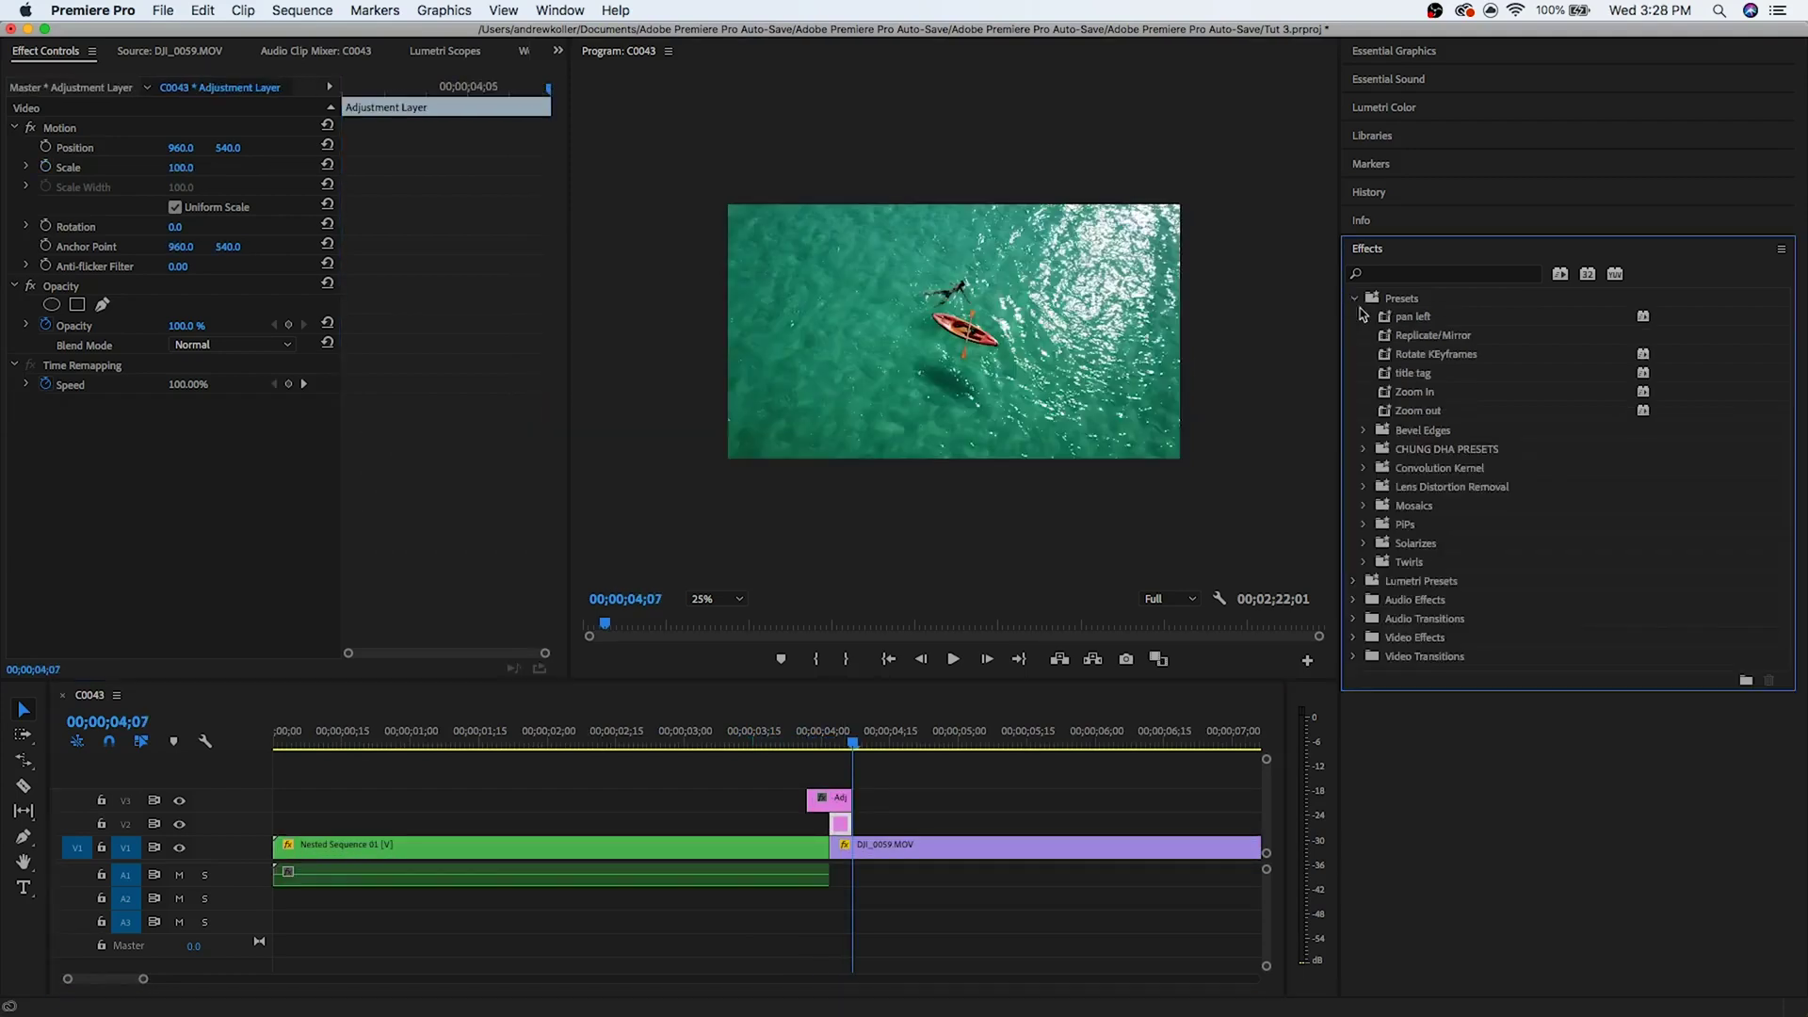
Step: Apply Replicate/Mirror to the V2 adjustment layer and Zoom In to V3, then preview
drag(1447, 341, 841, 824)
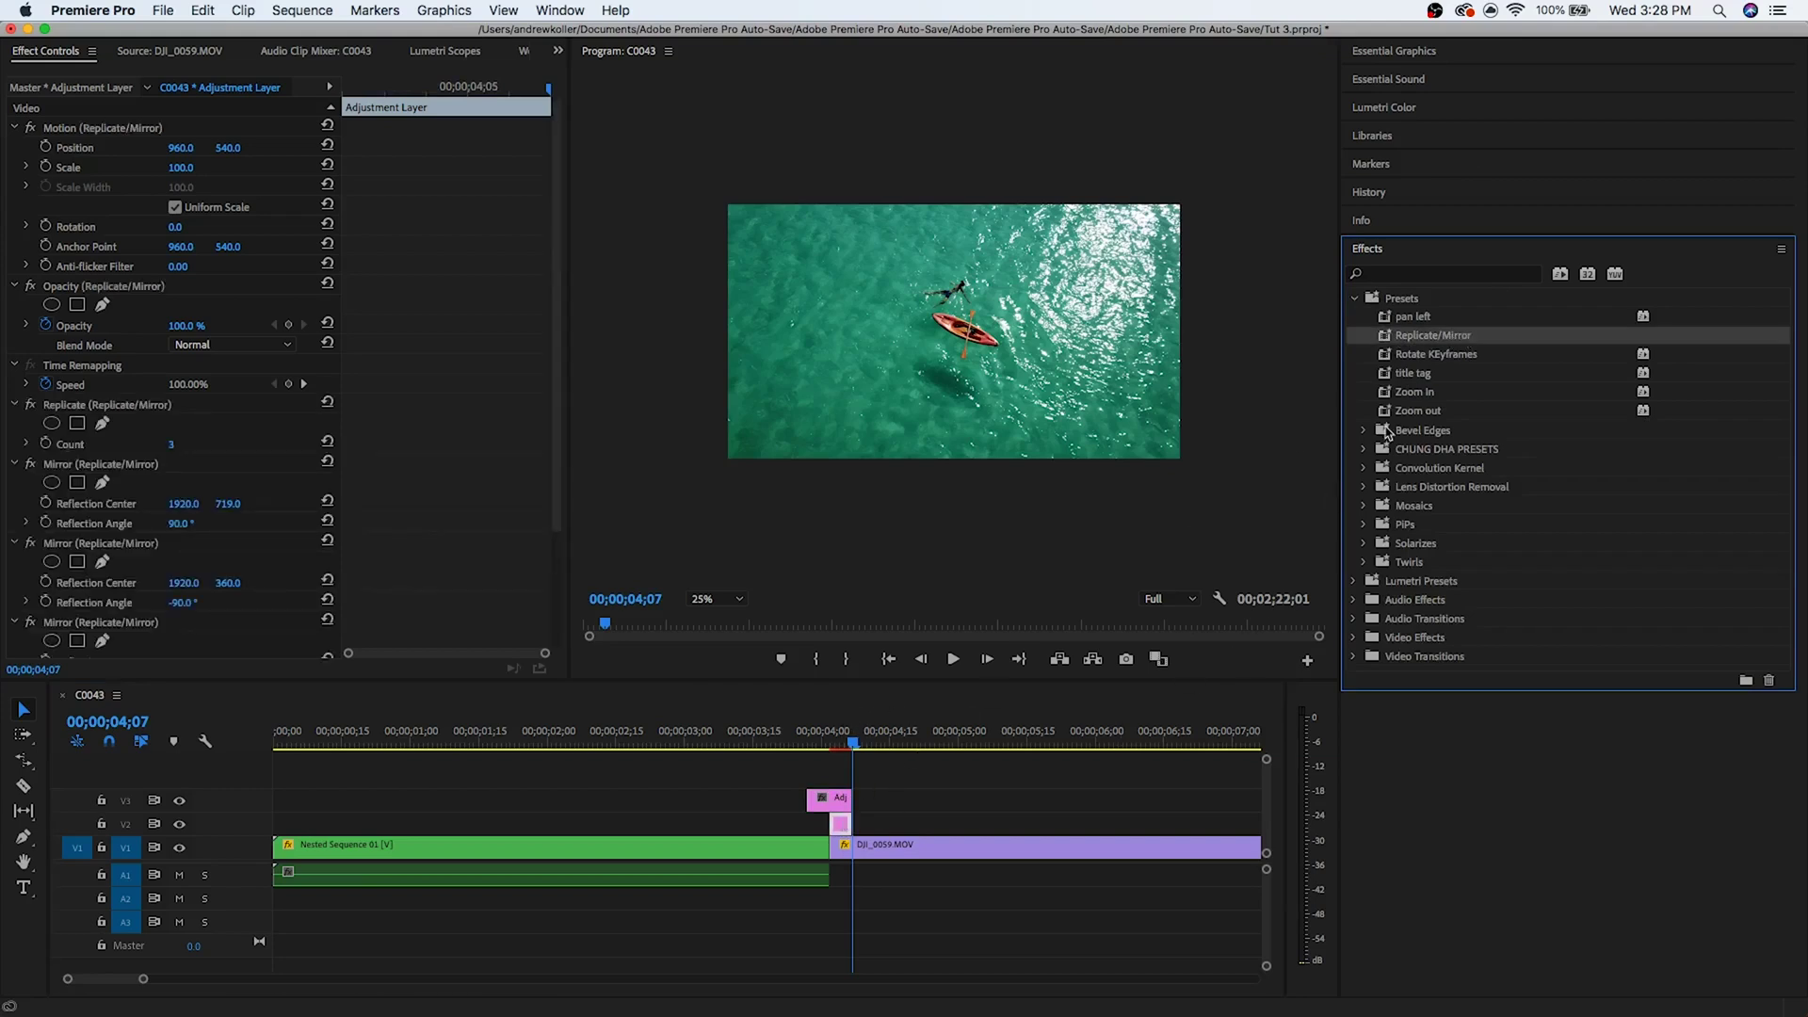
drag(1436, 399, 838, 796)
key(shift+k)
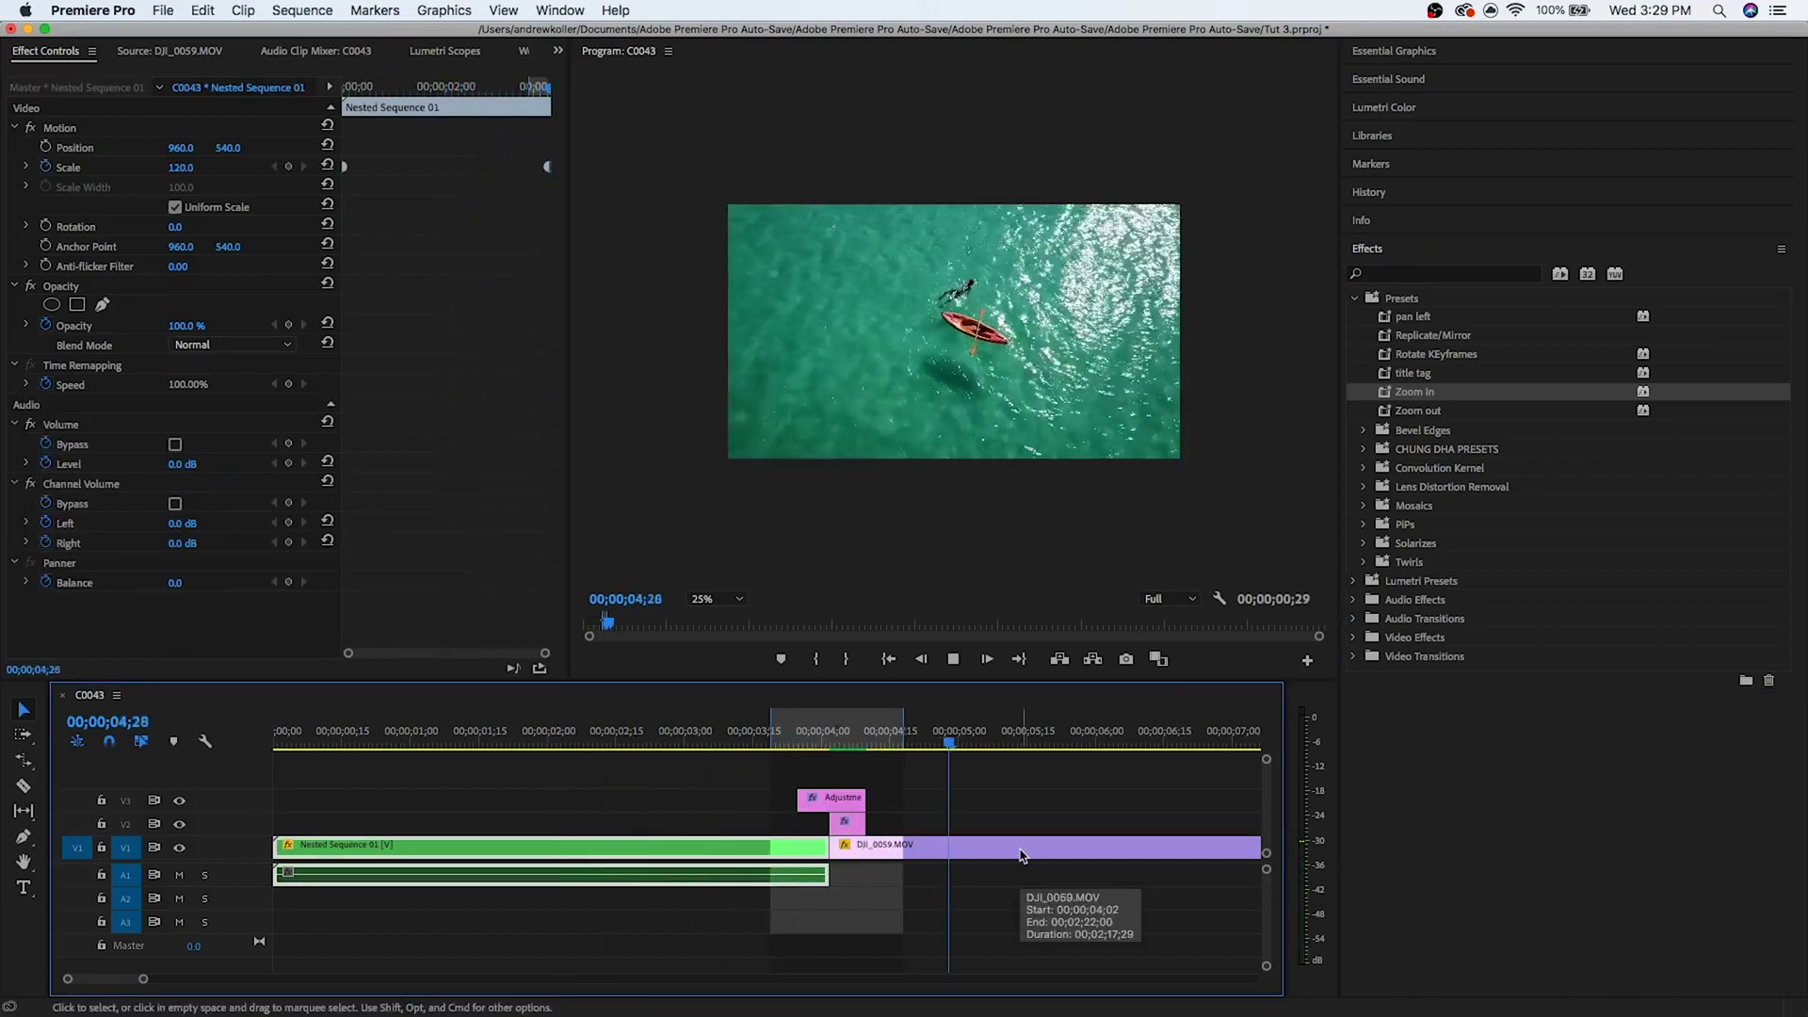
Step: Split DJI_0059.MOV at 06;05 and delete the leftover end
click(1019, 759)
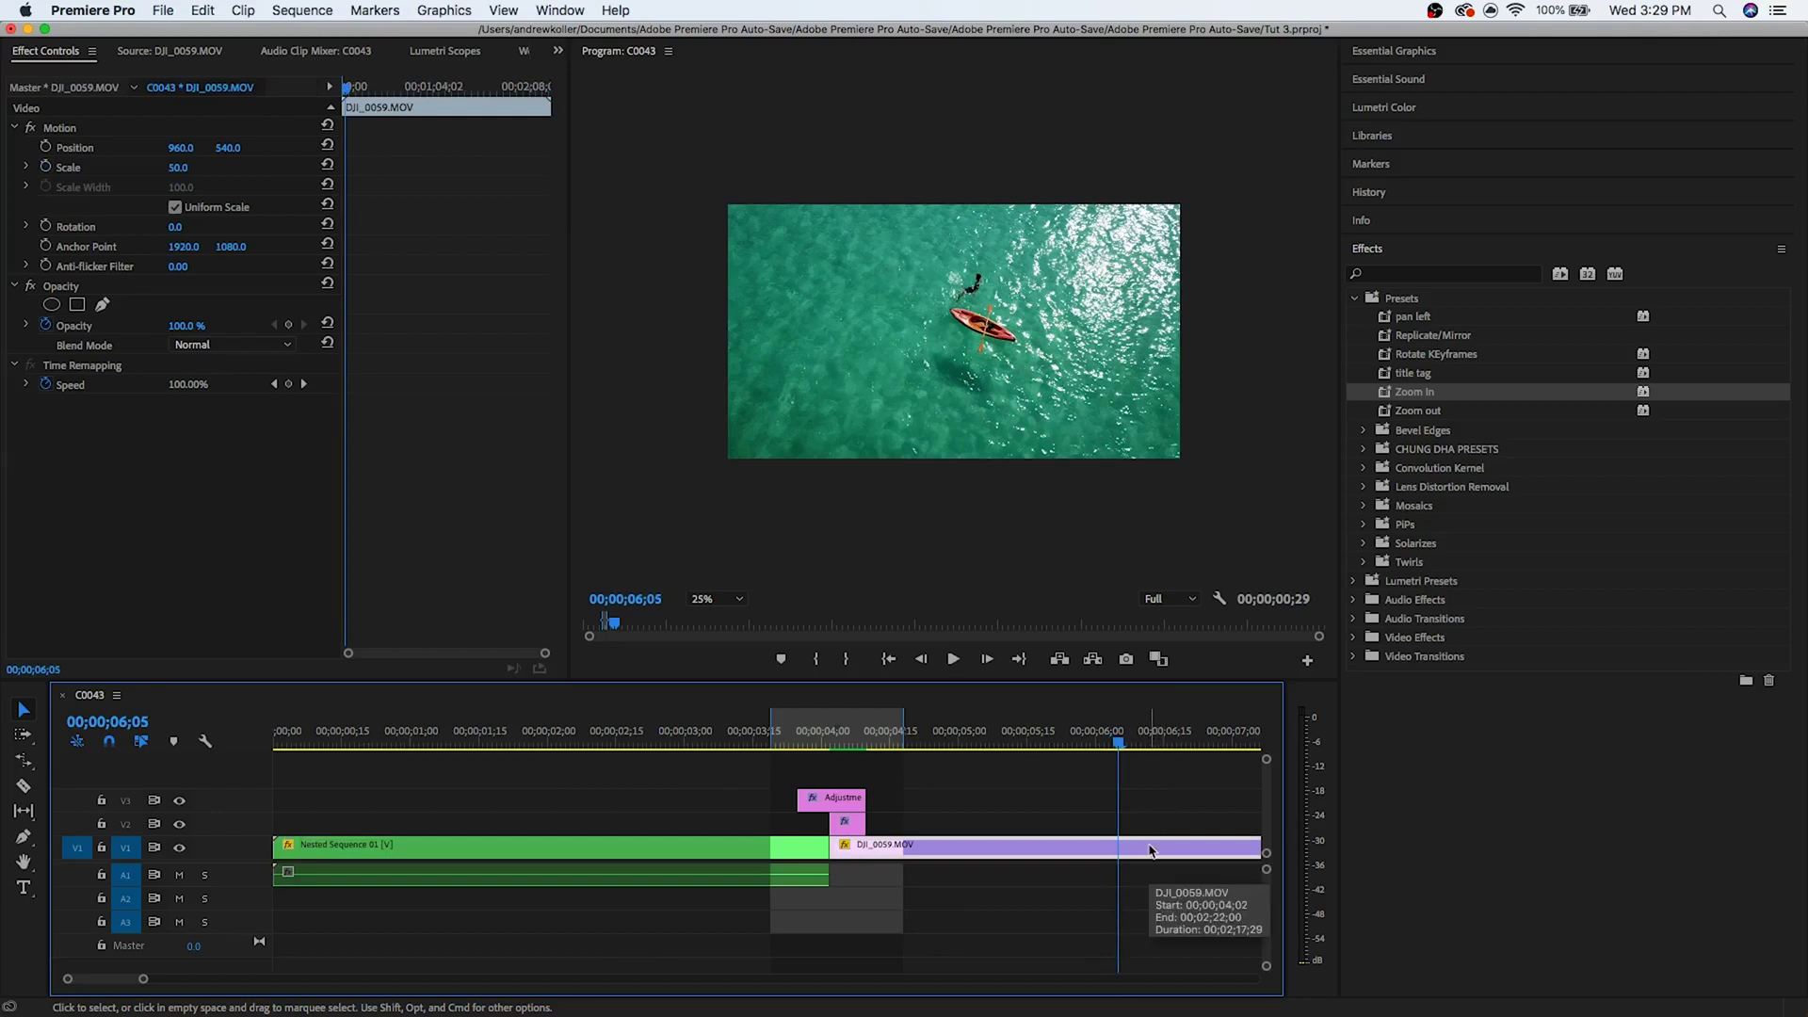
key(super+k)
key(Delete)
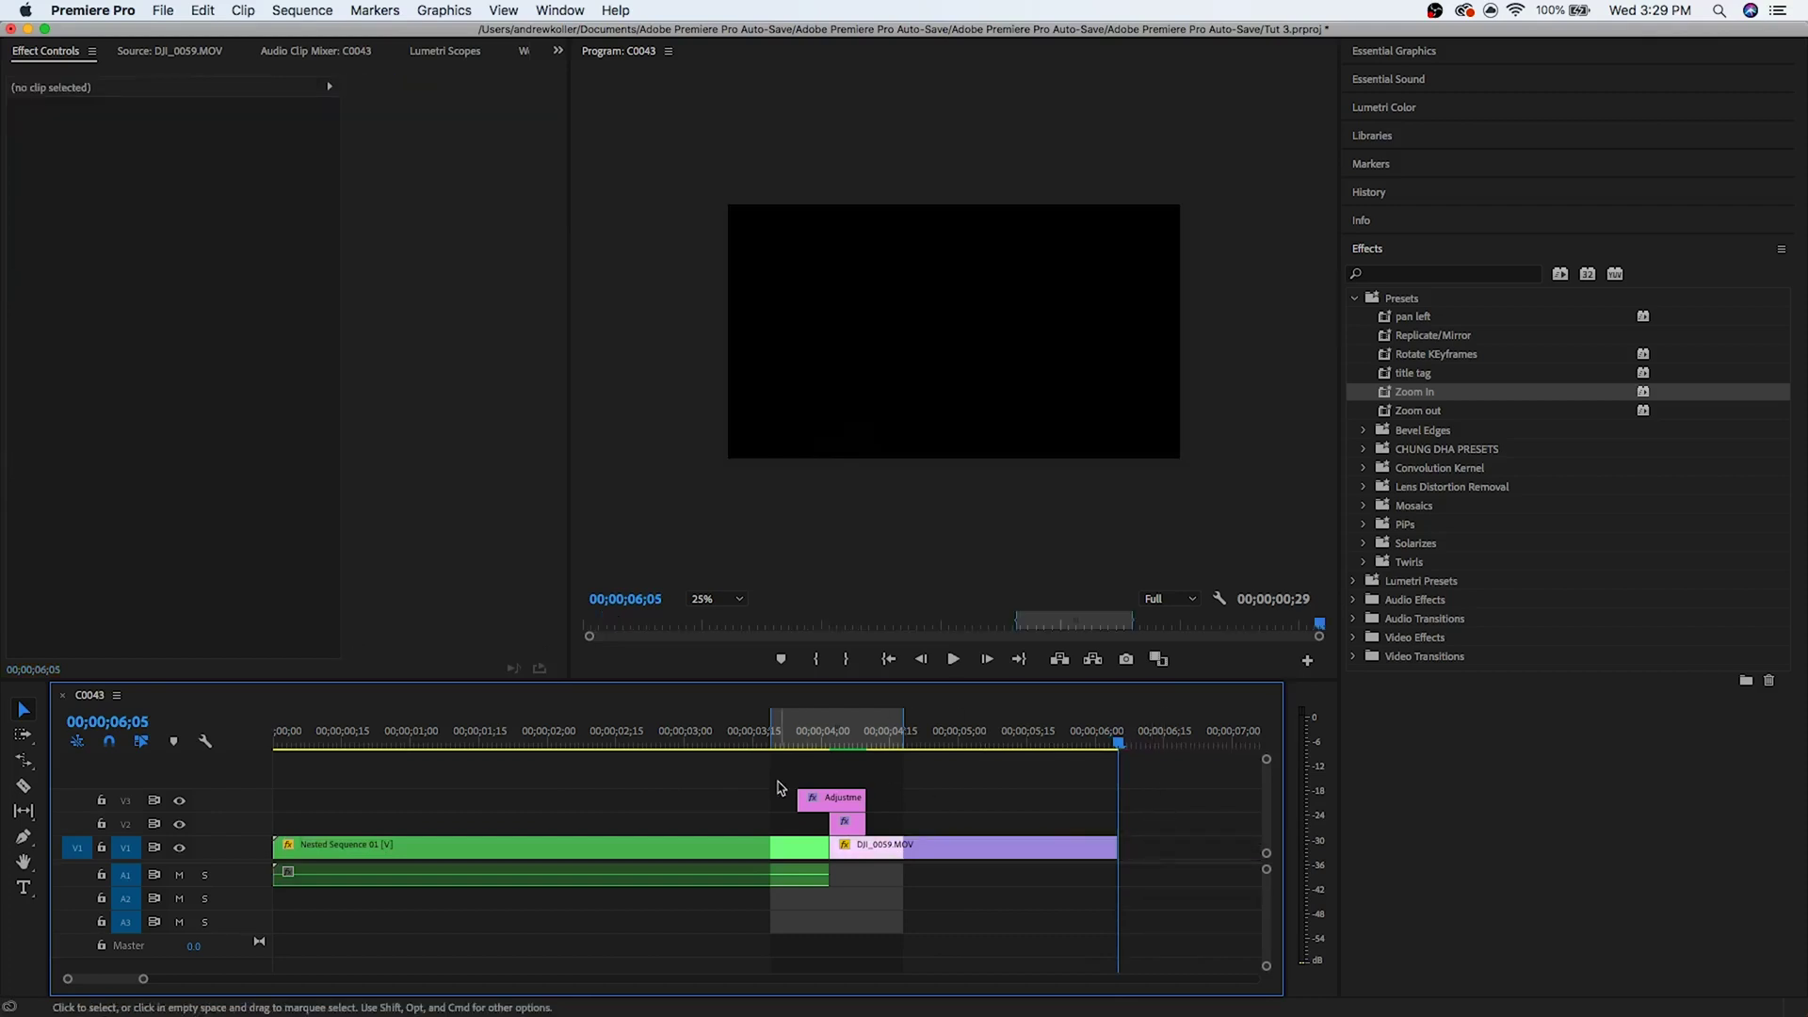
key(Home)
Step: Open Nested Sequence 01 and apply Lumetri Color to the DJI_0059.MOV still inside it
click(1441, 273)
text(lum)
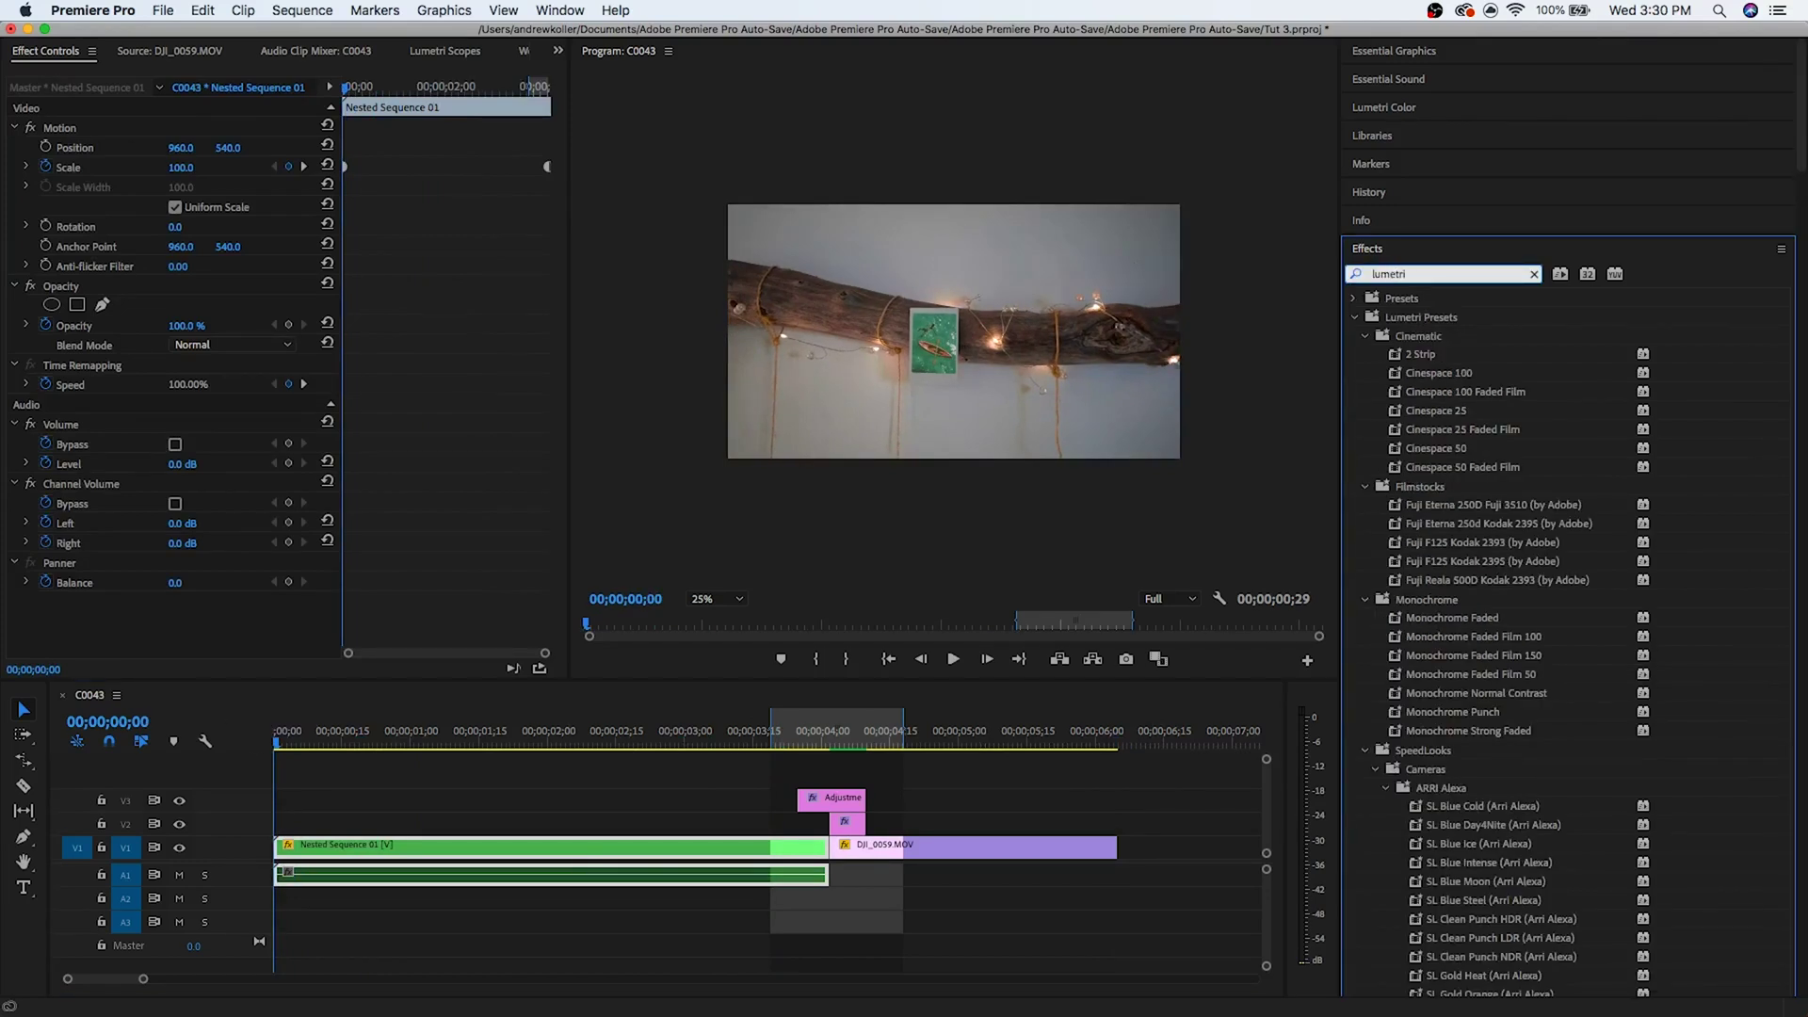
text(etri colo)
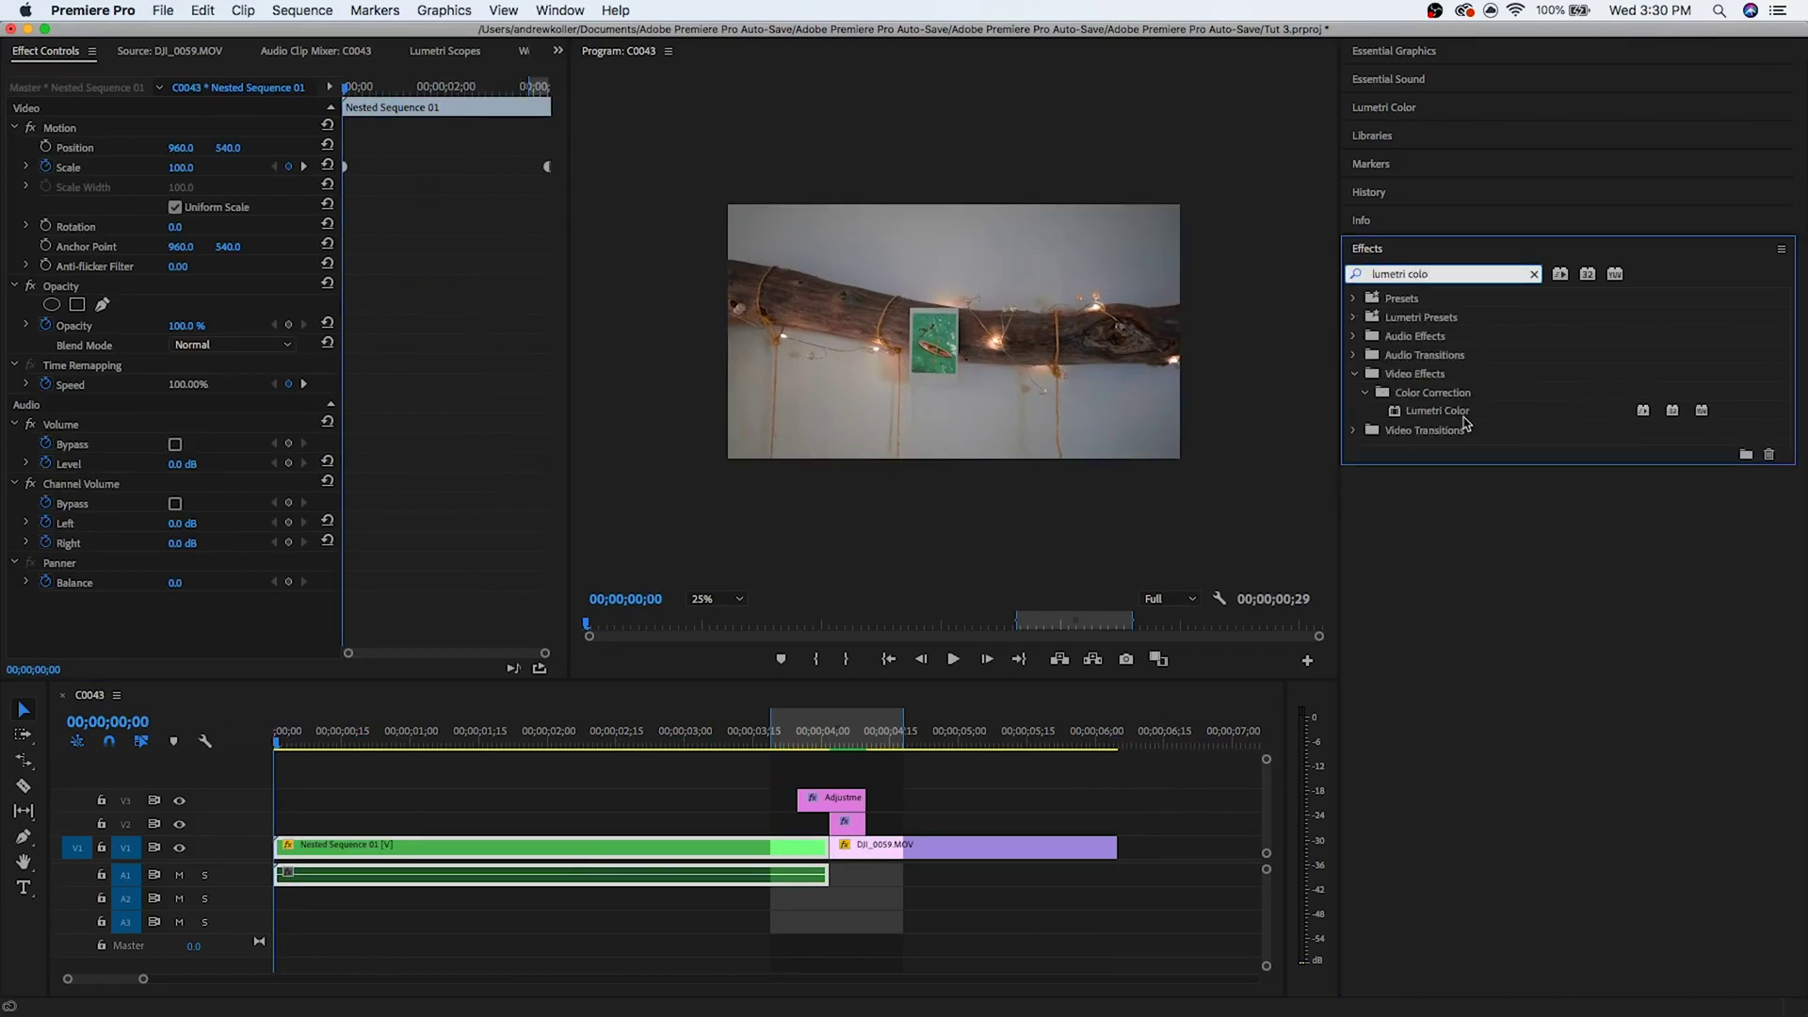
drag(1467, 416, 1458, 414)
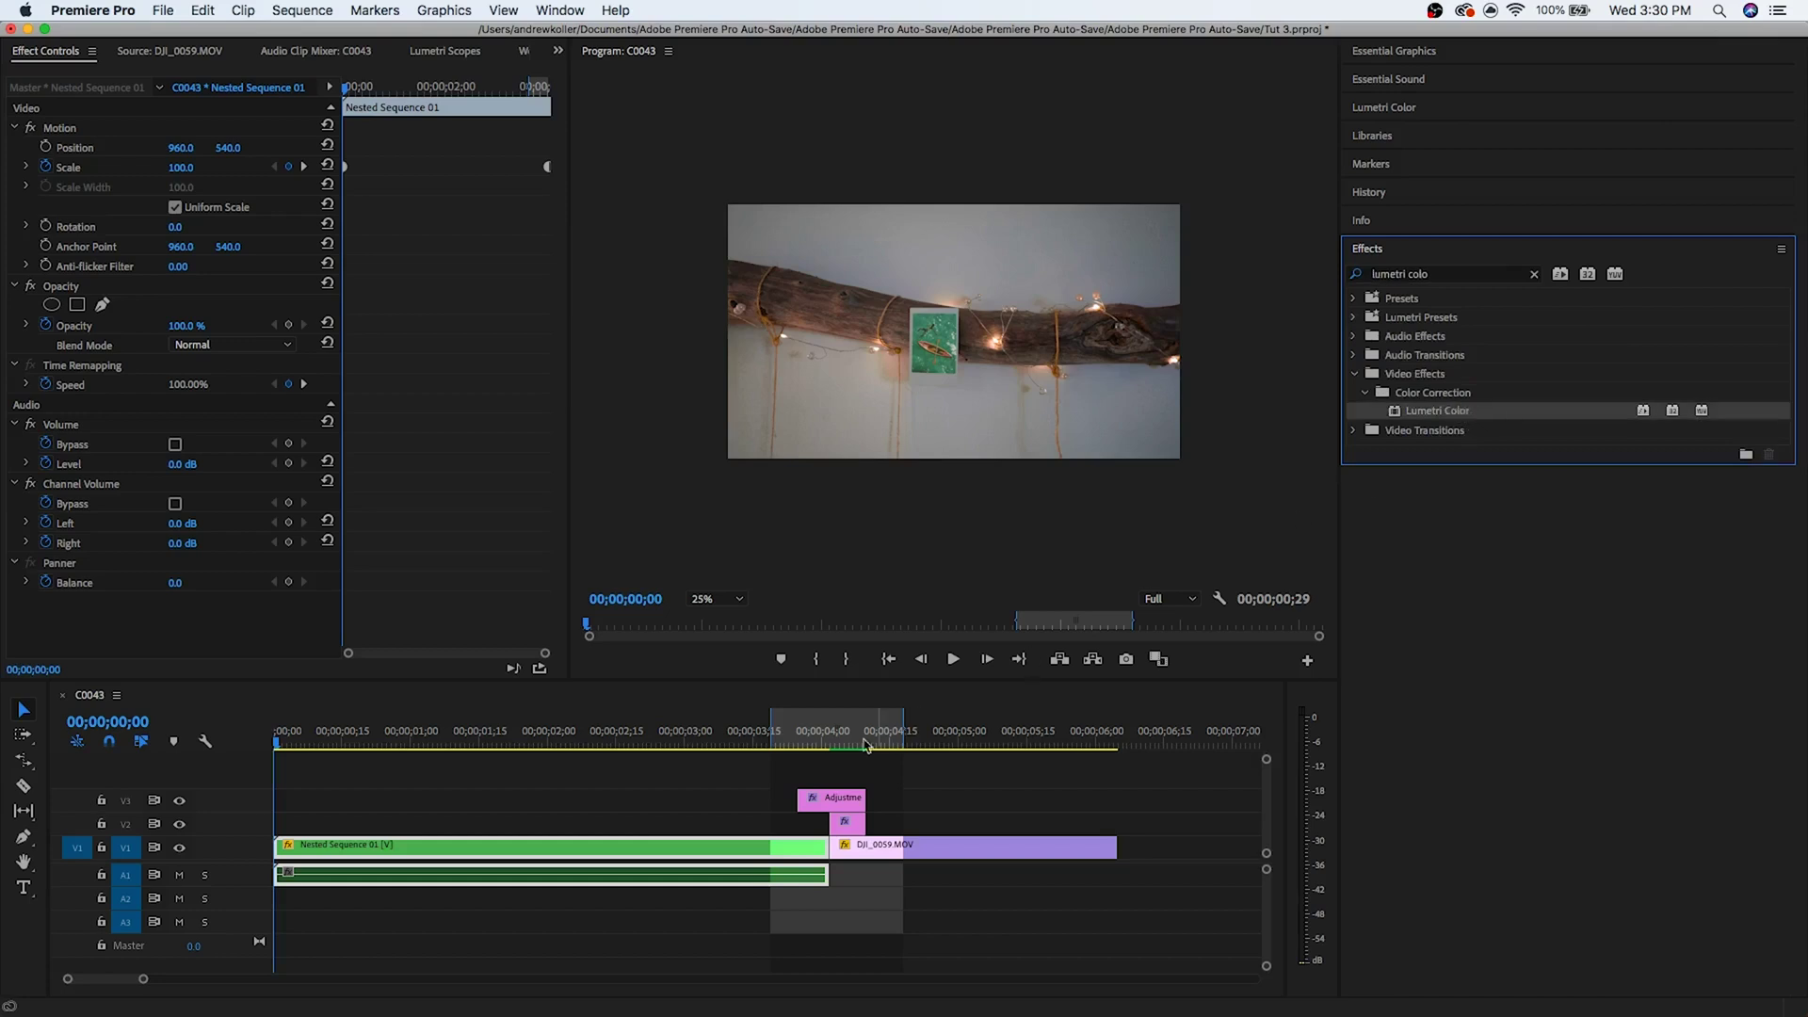
double_click(513, 857)
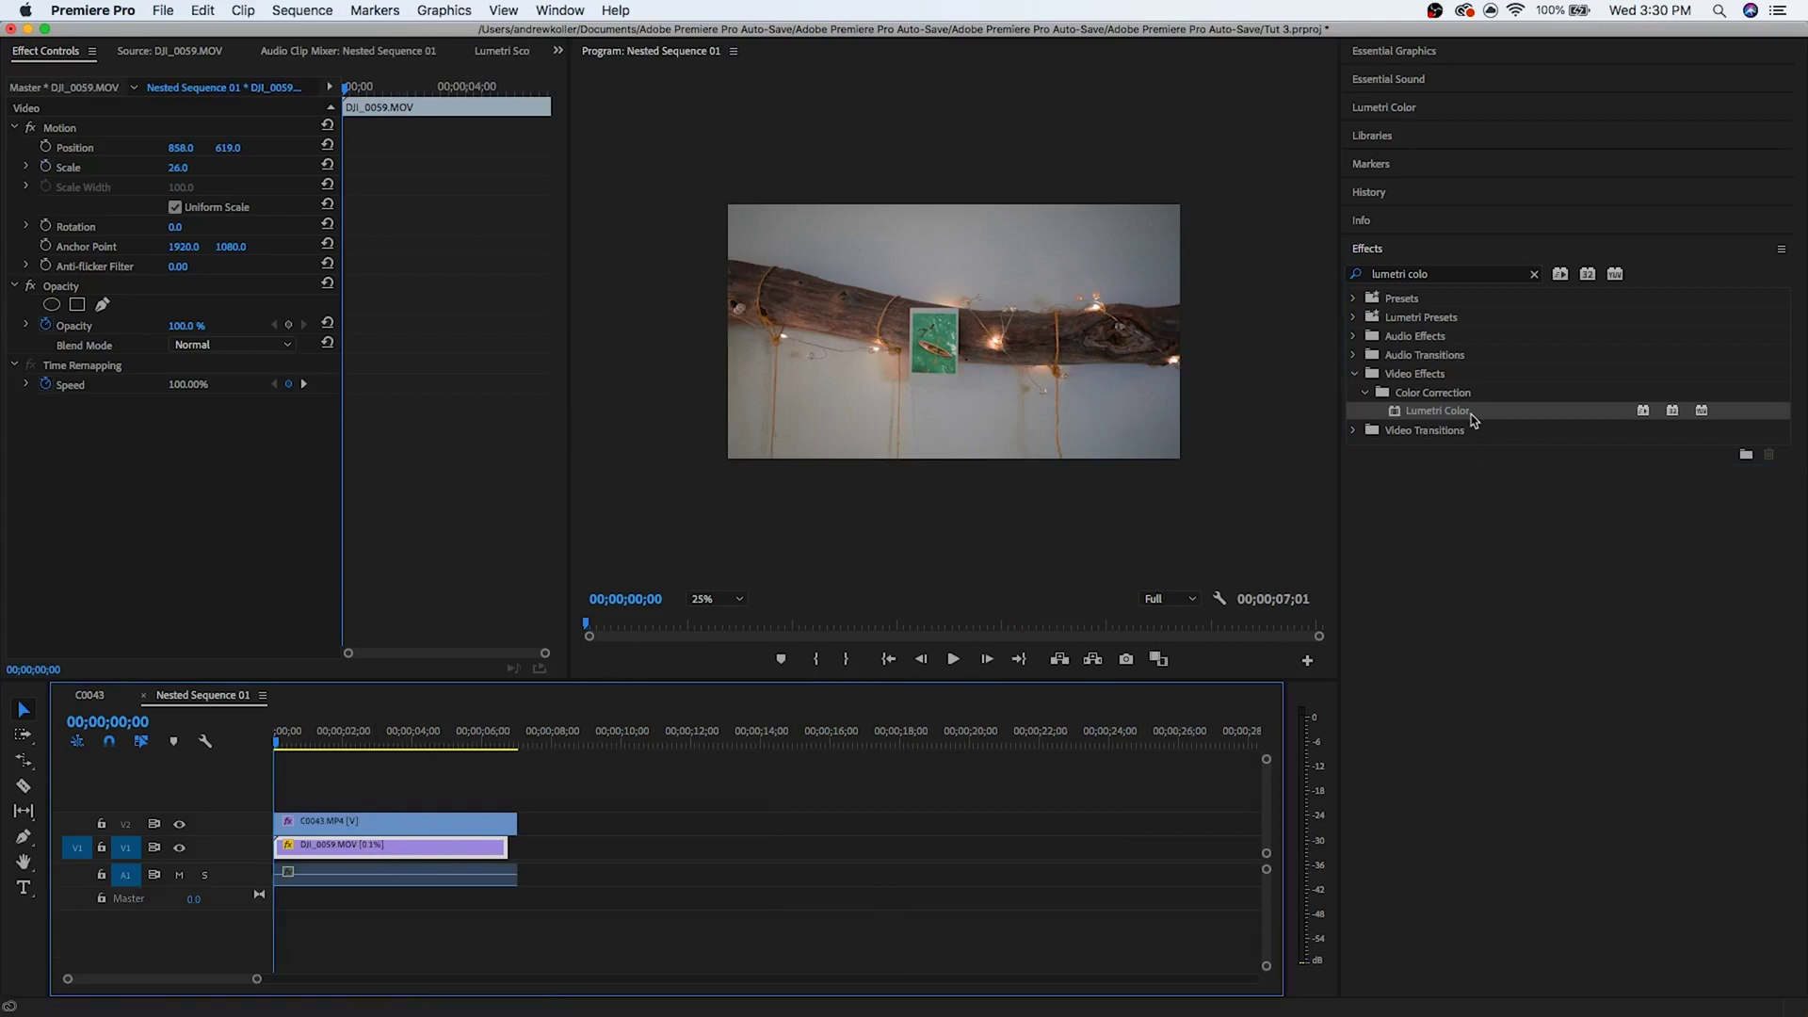
drag(1474, 419, 369, 853)
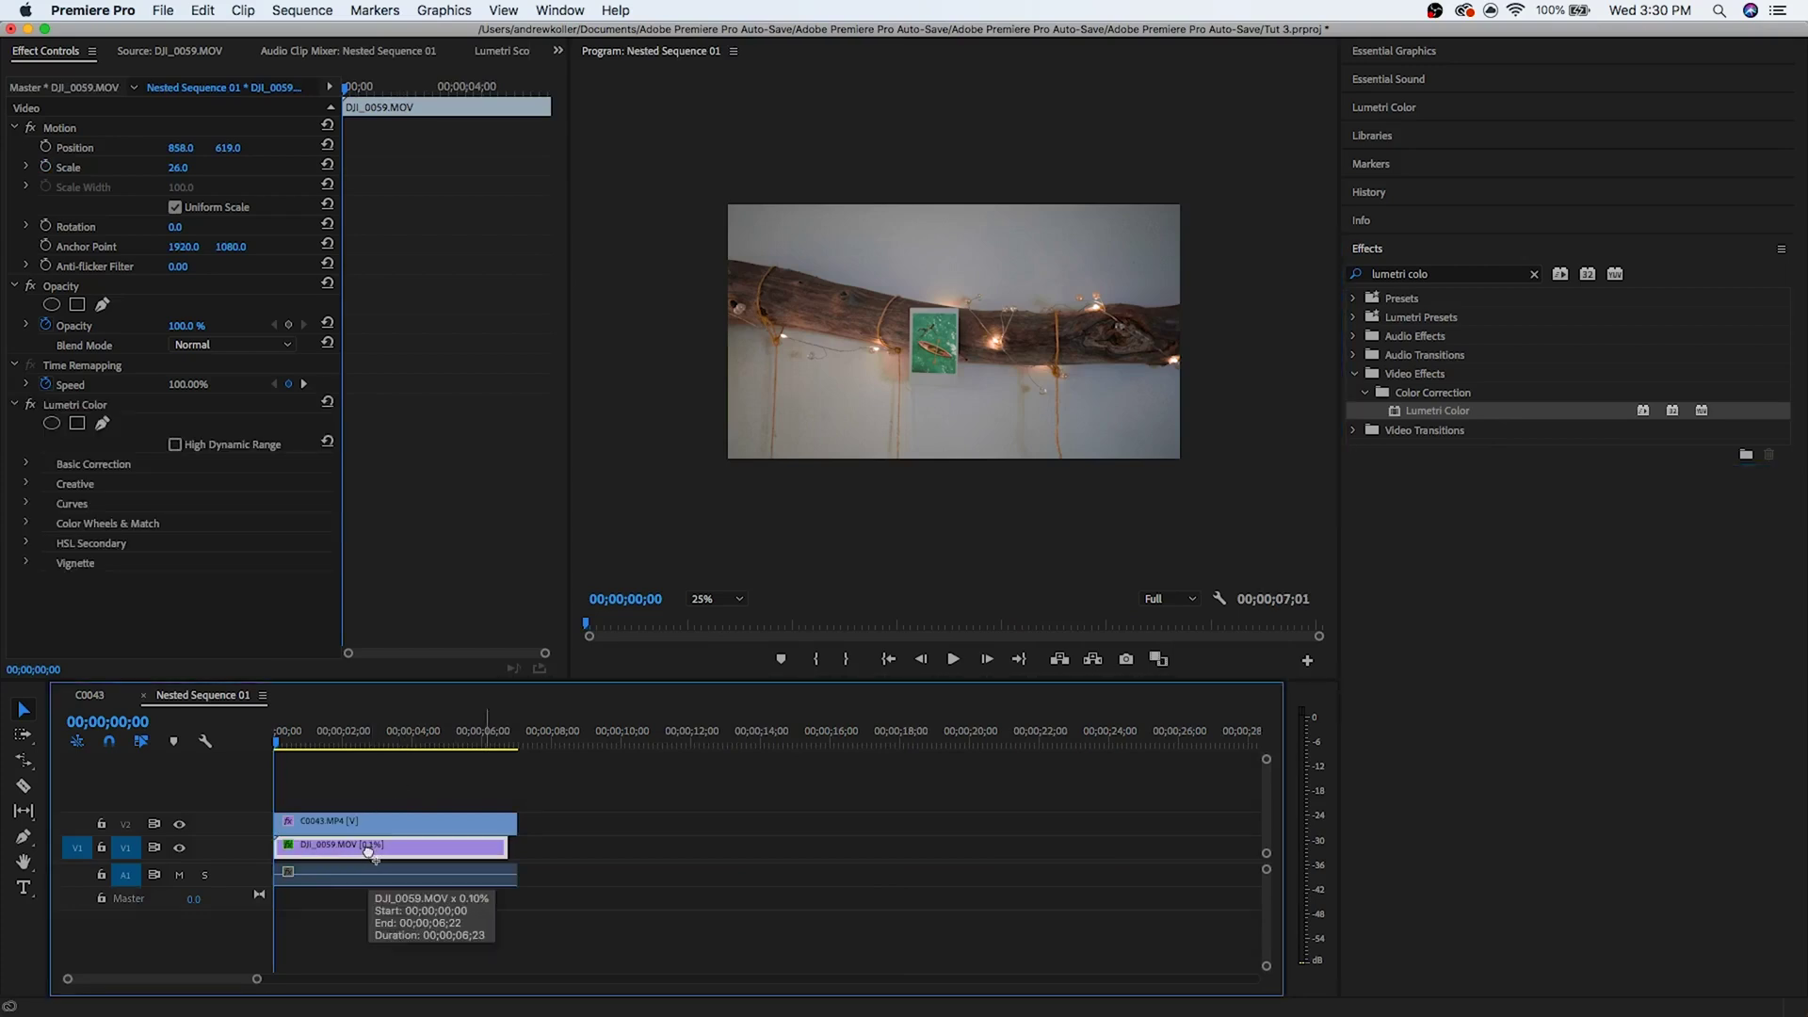
Step: In Lumetri Creative, start keyframing Faded Film, Saturation and Vibrance at the clip's start
click(27, 484)
scroll(184, 576, down, 1)
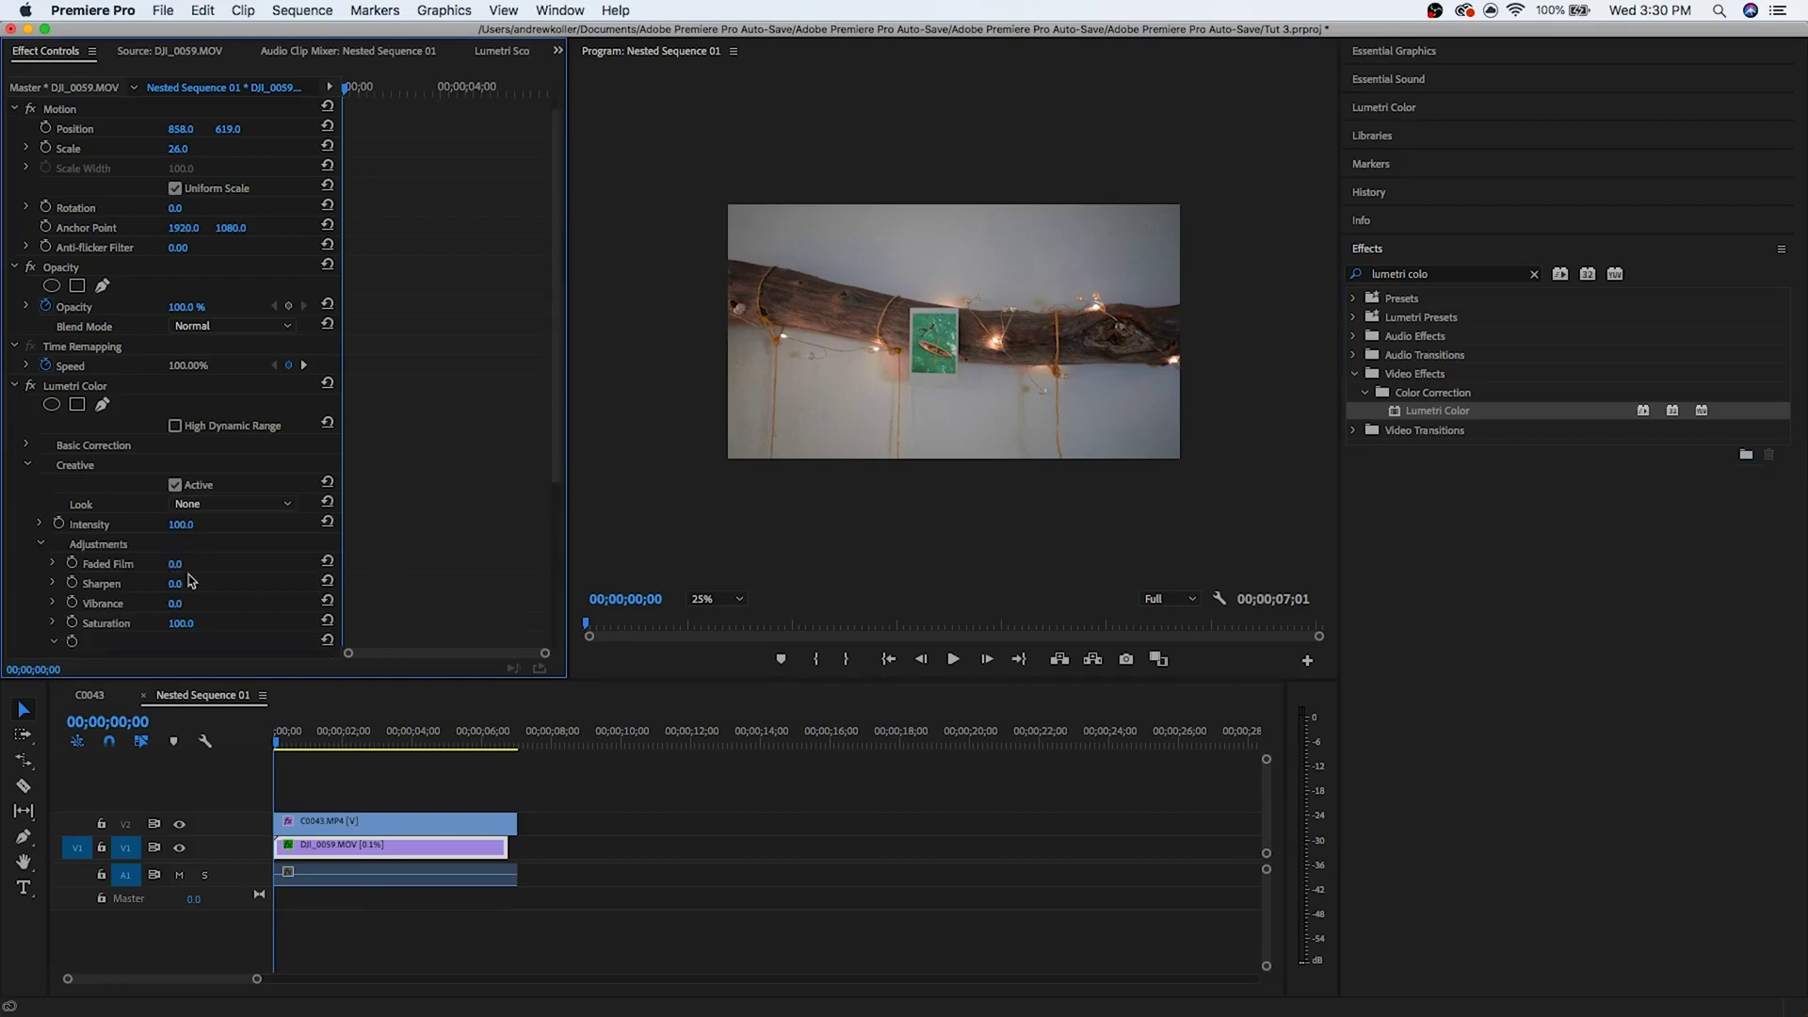
click(72, 563)
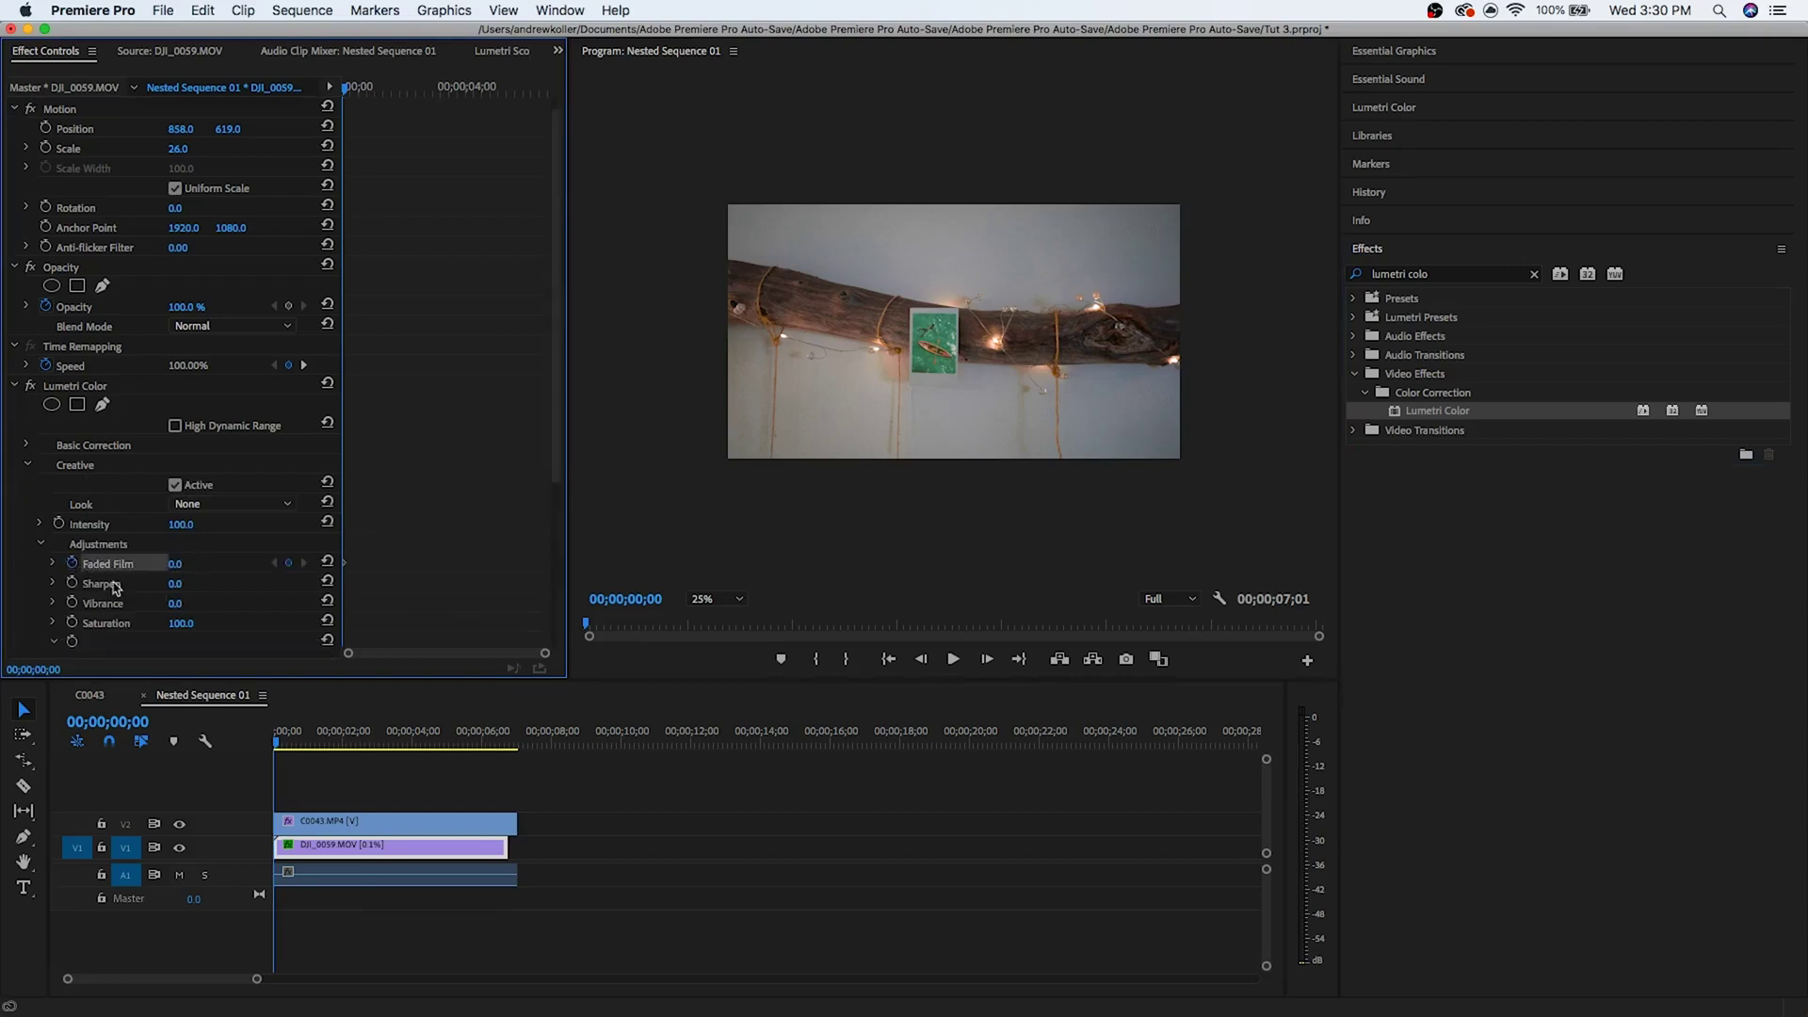
click(73, 622)
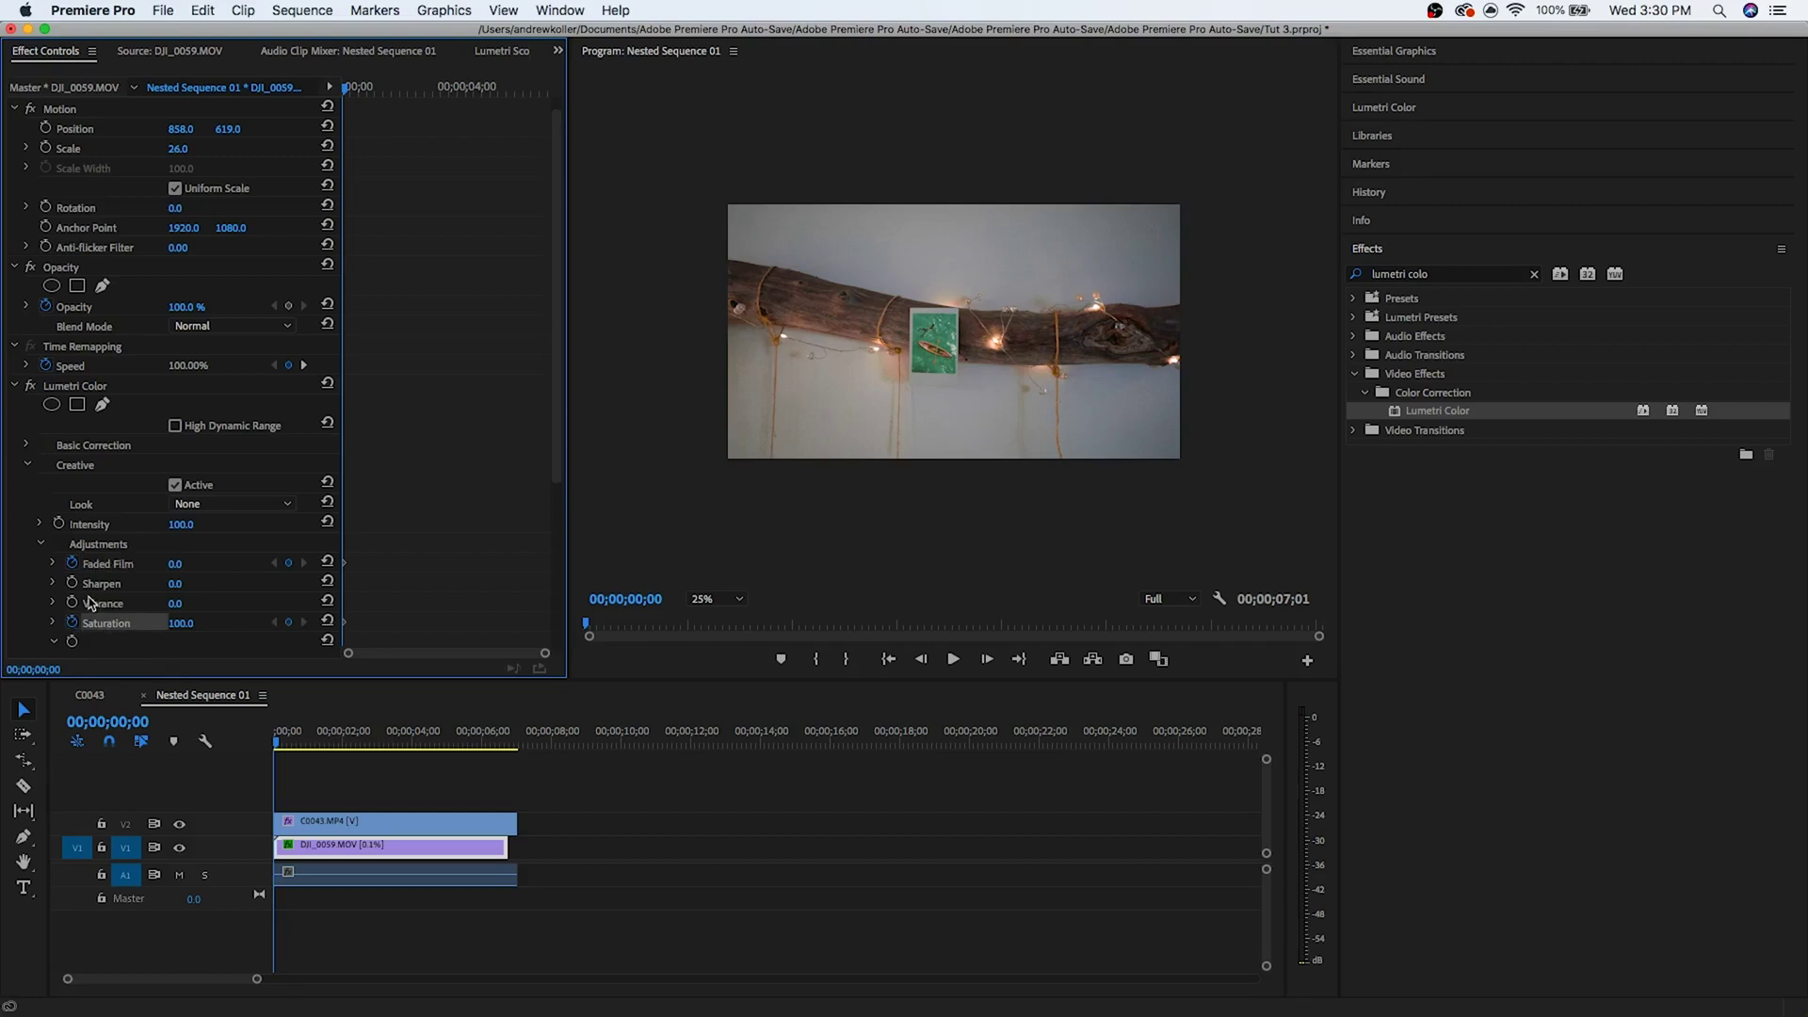
click(72, 603)
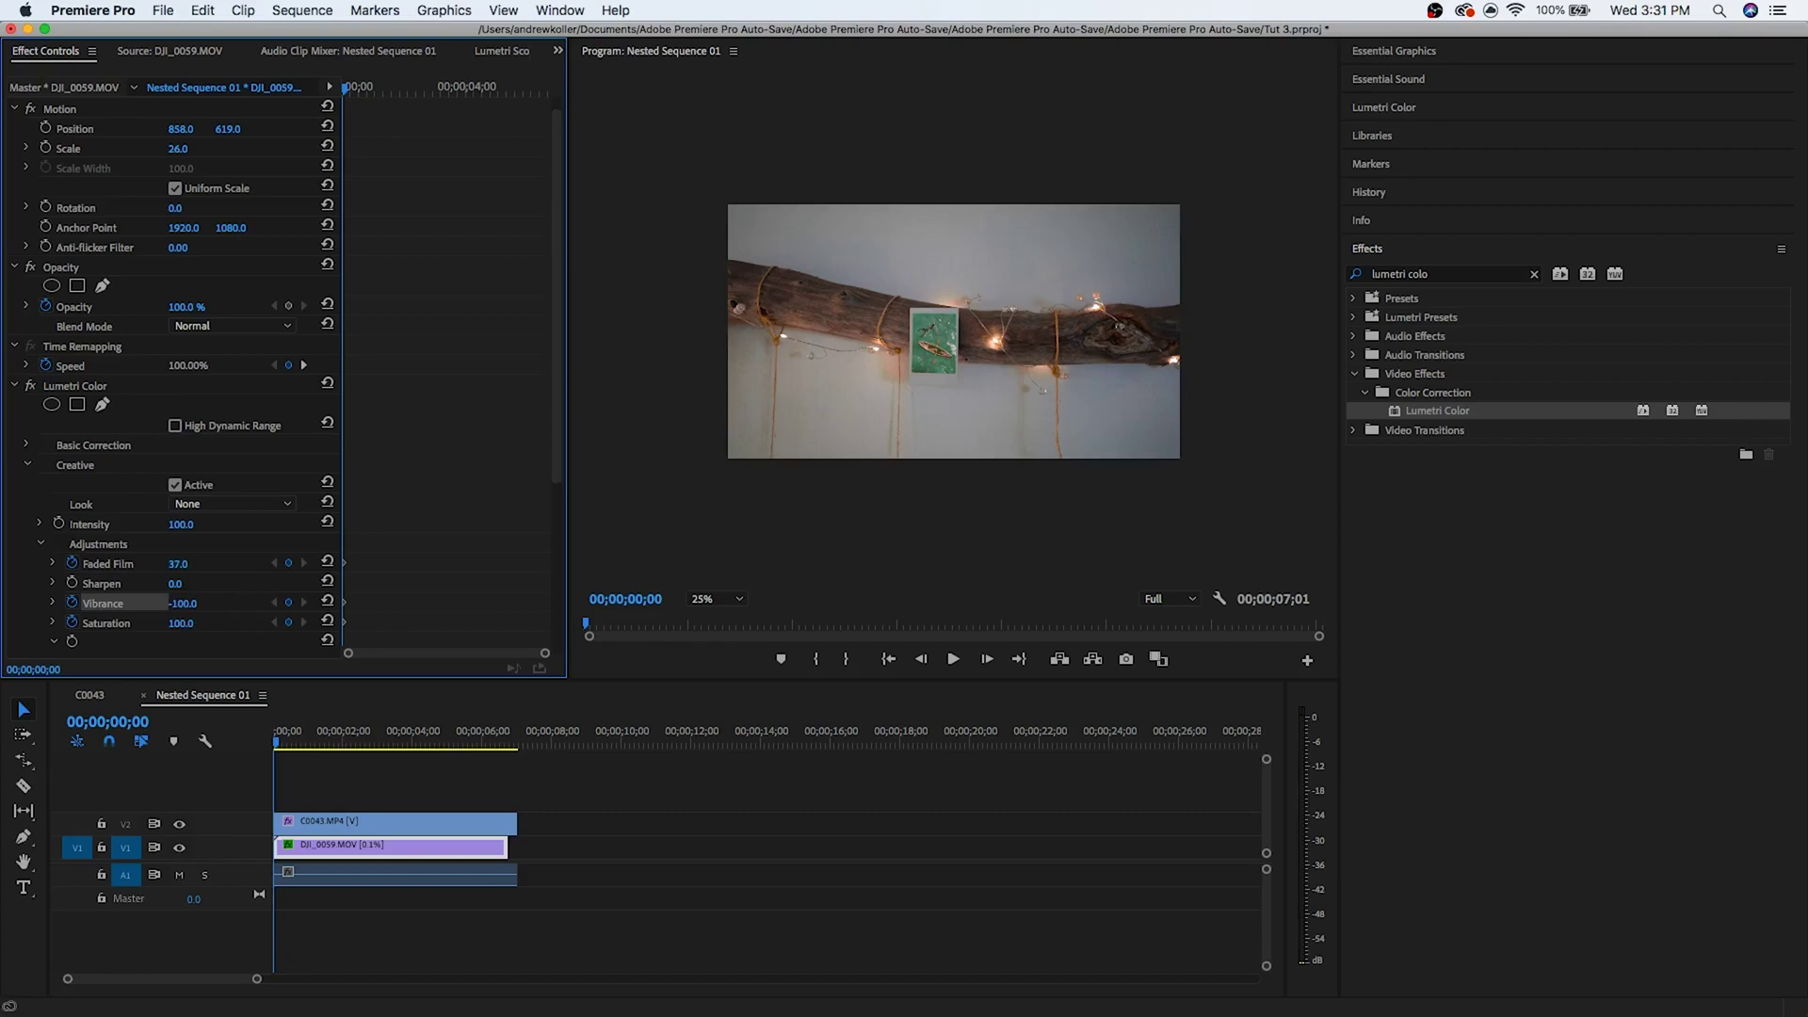
Step: Set the starting look to Faded Film 79, Vibrance -99 and Saturation 112
drag(195, 604, 189, 604)
drag(197, 571, 237, 571)
scroll(423, 592, down, 3)
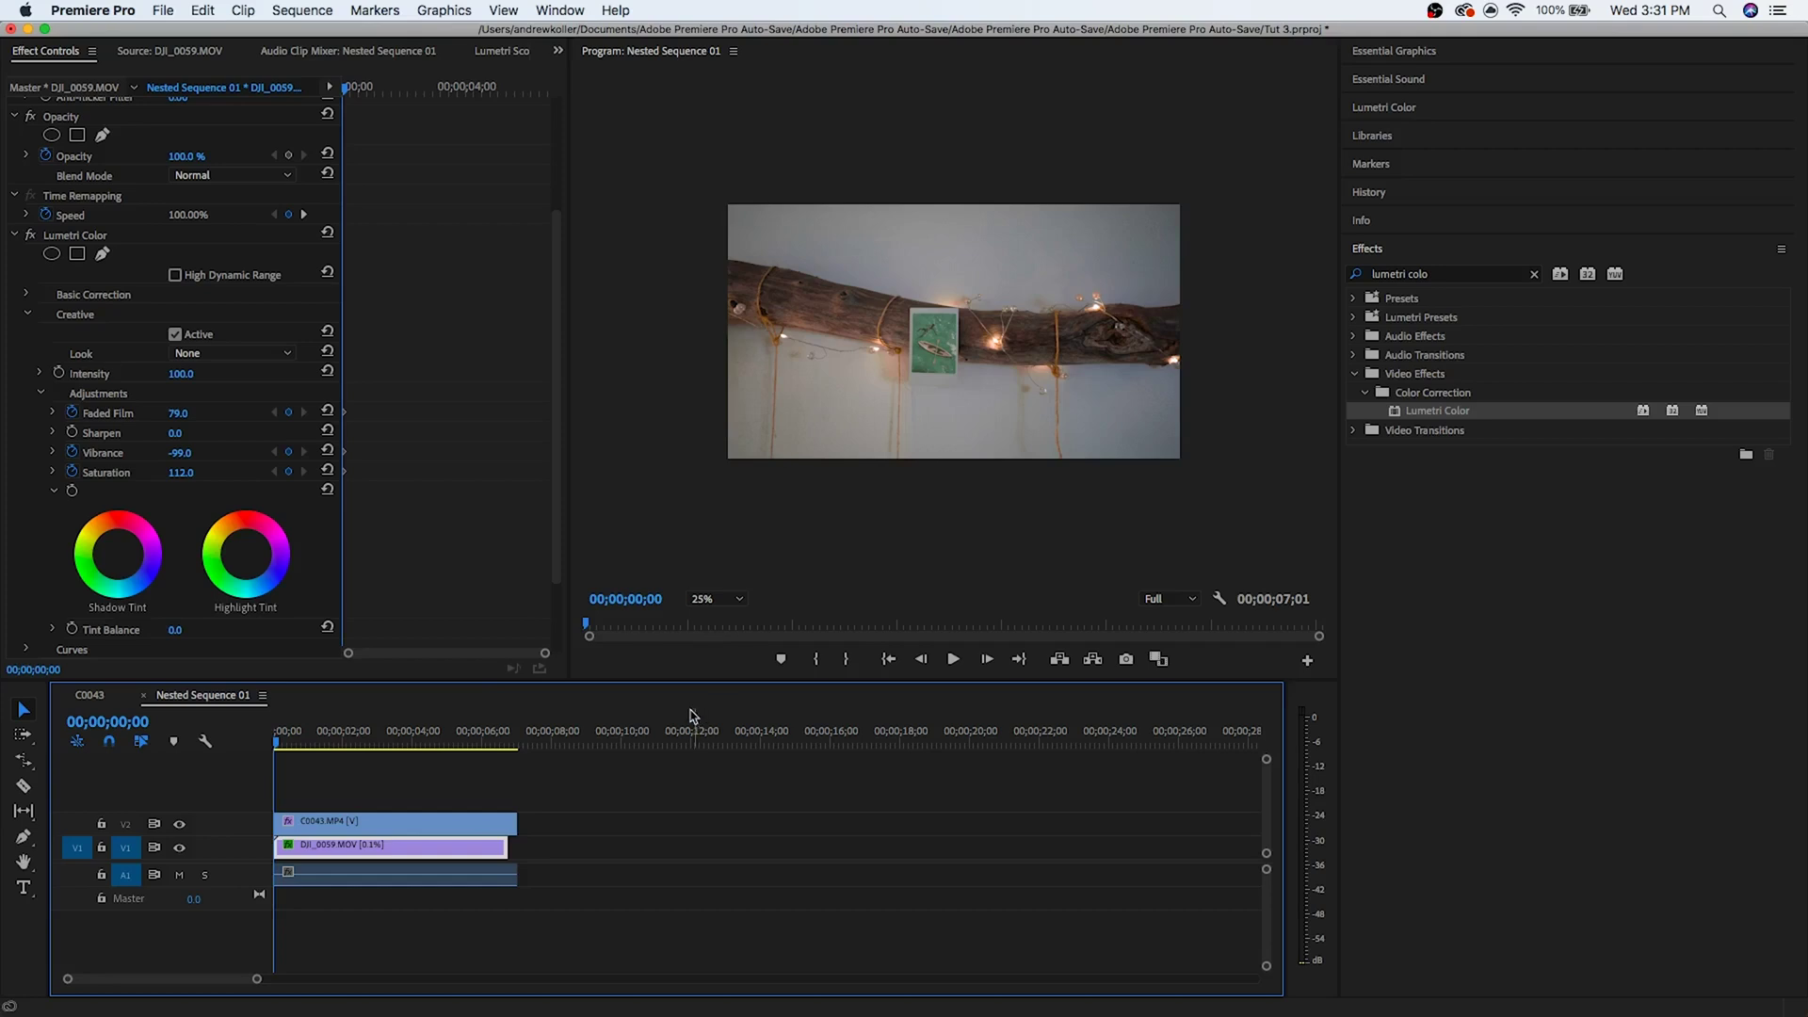
drag(372, 753, 442, 751)
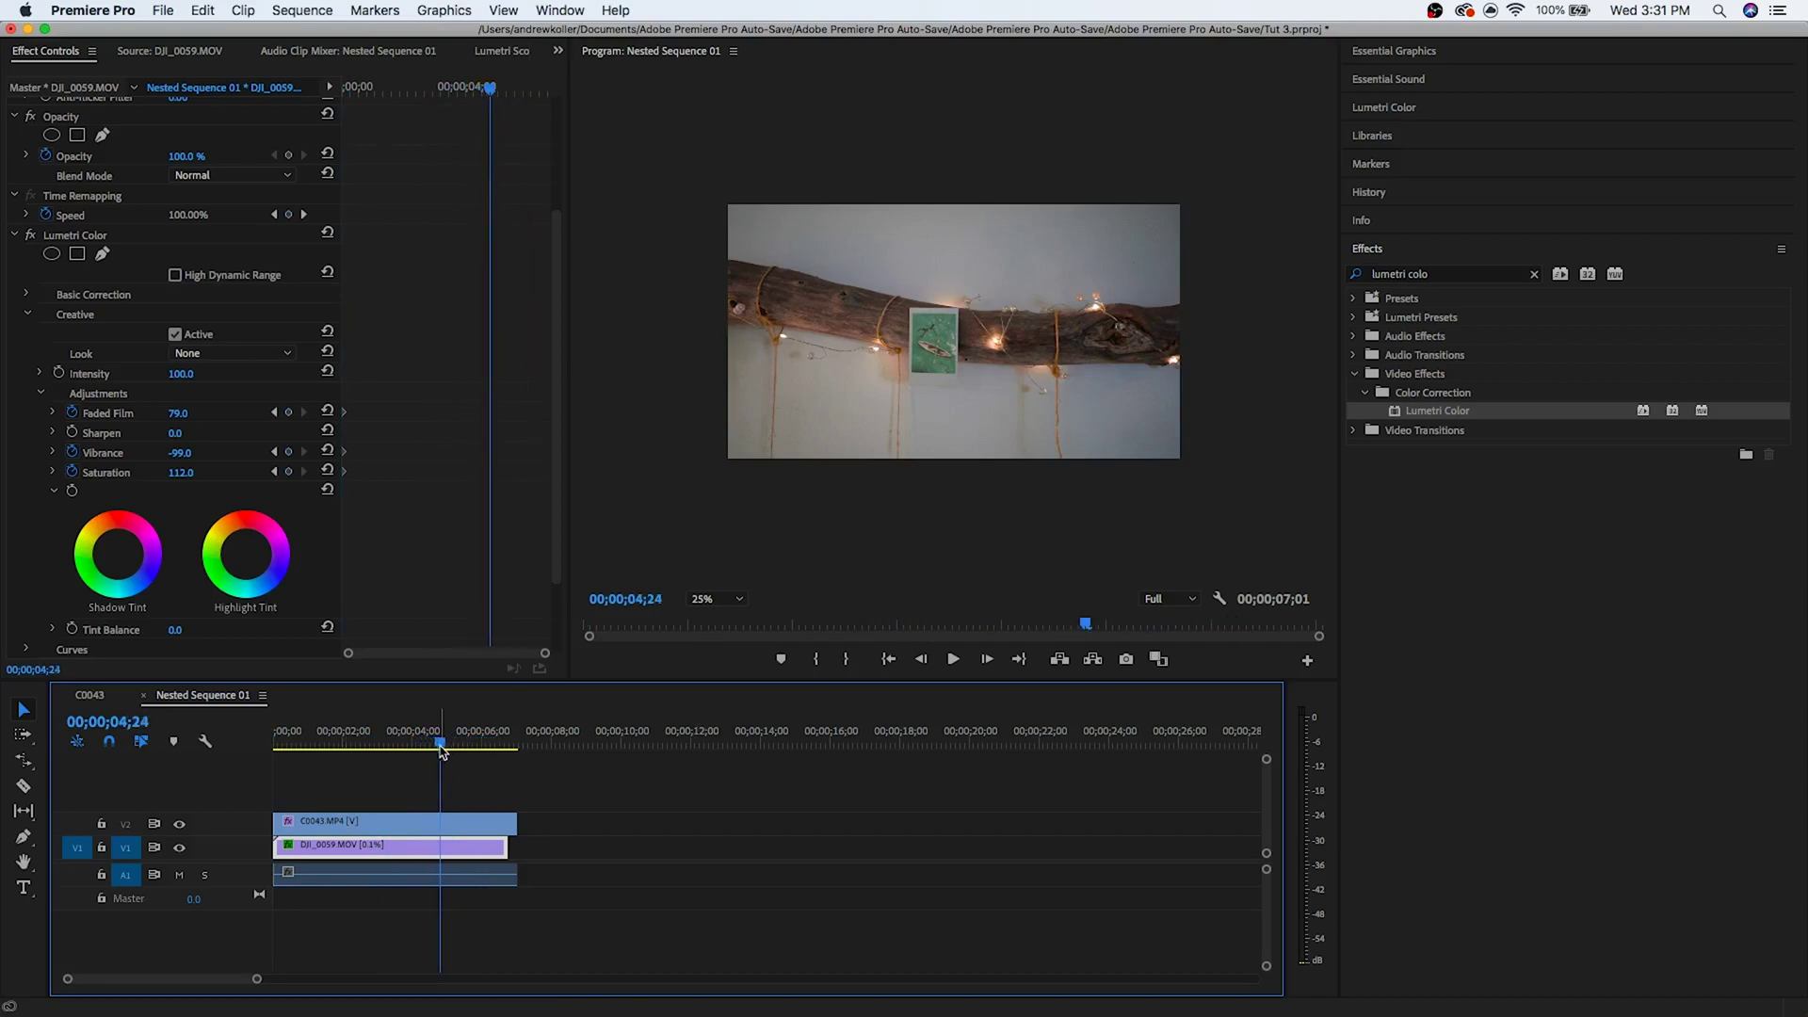
Step: Add end keyframes at 04;24 resetting Faded Film to 0, Vibrance to 0, Saturation to 100
click(288, 413)
click(288, 452)
click(289, 471)
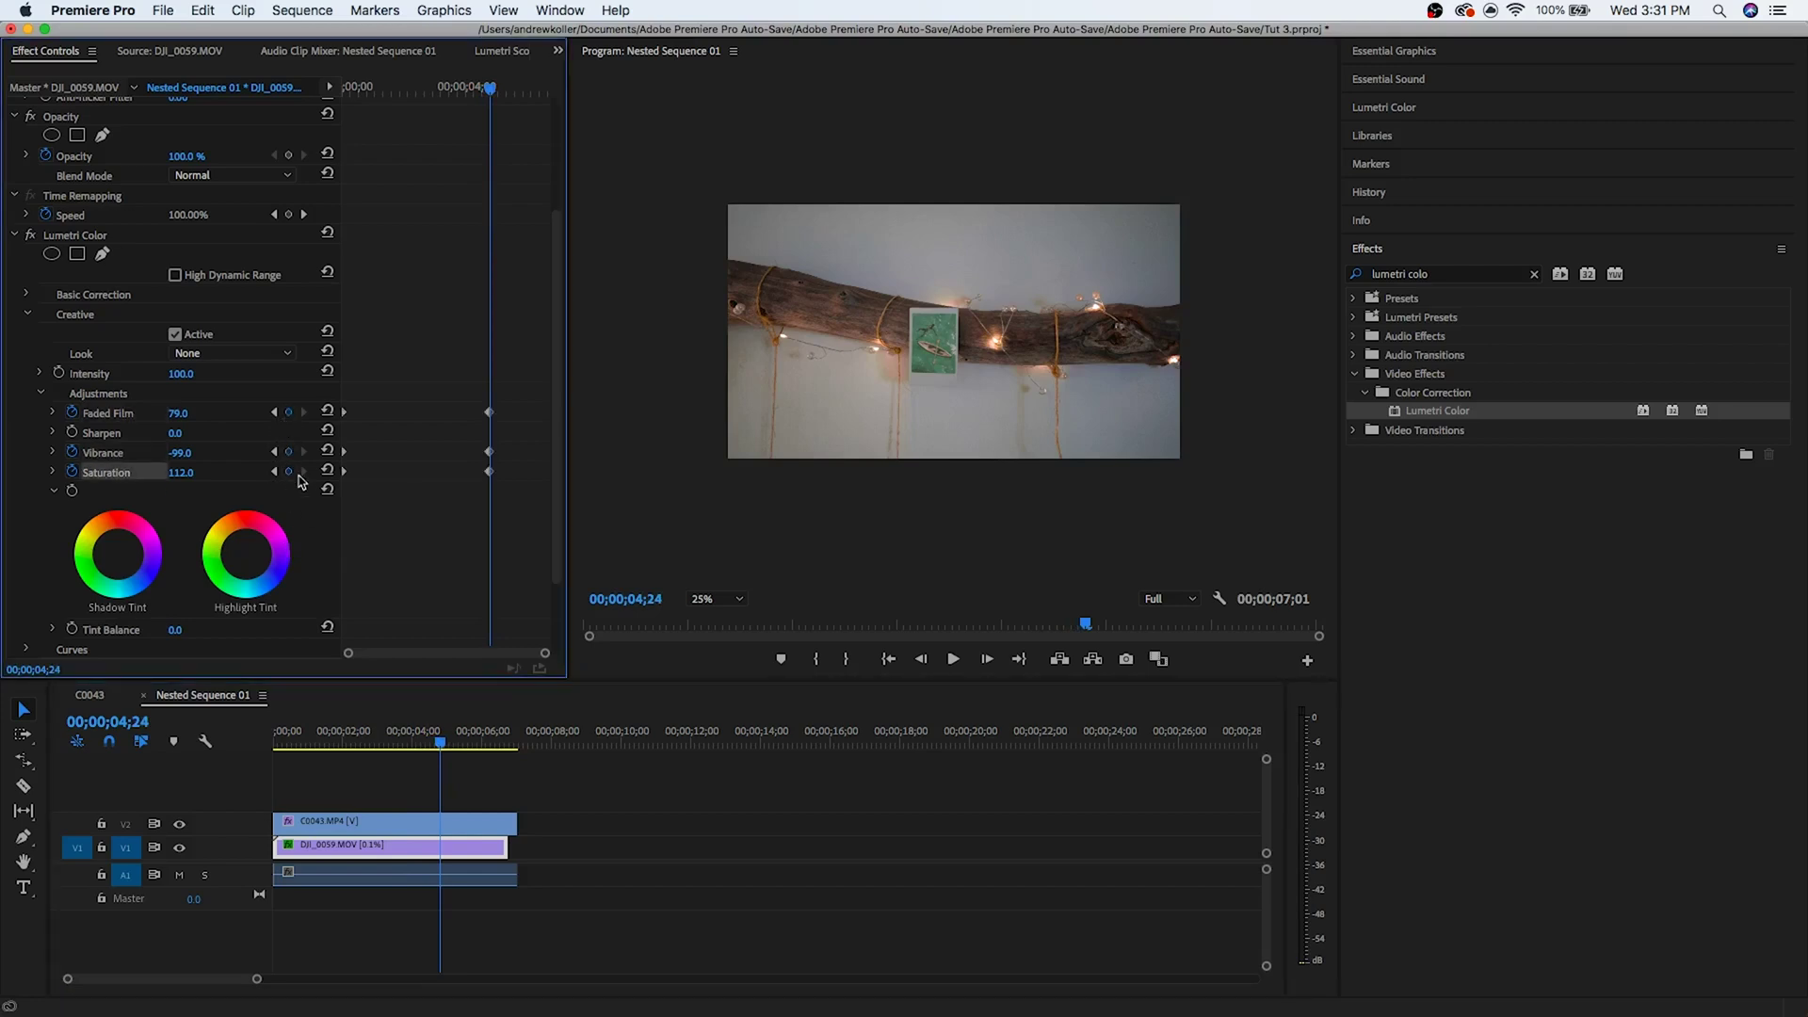
click(327, 469)
click(327, 451)
click(327, 412)
Step: Give the Lumetri keyframes Auto Bezier interpolation for smooth easing
click(525, 497)
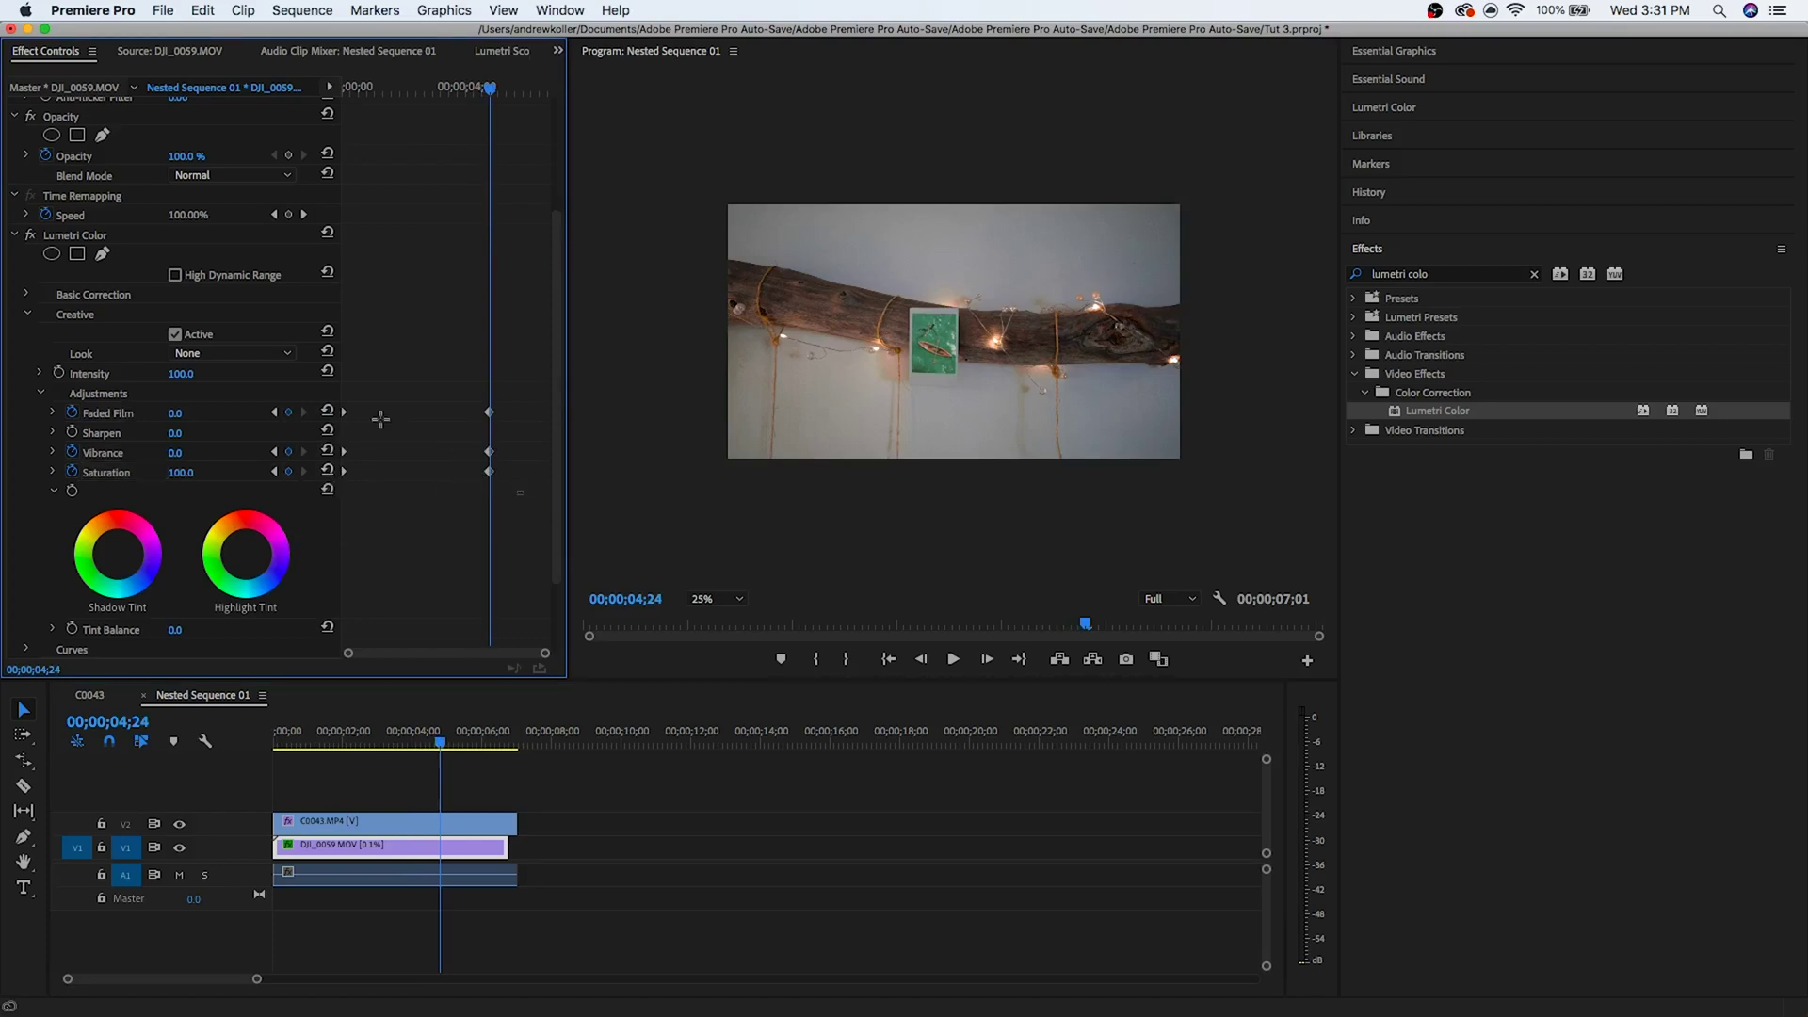
right_click(489, 423)
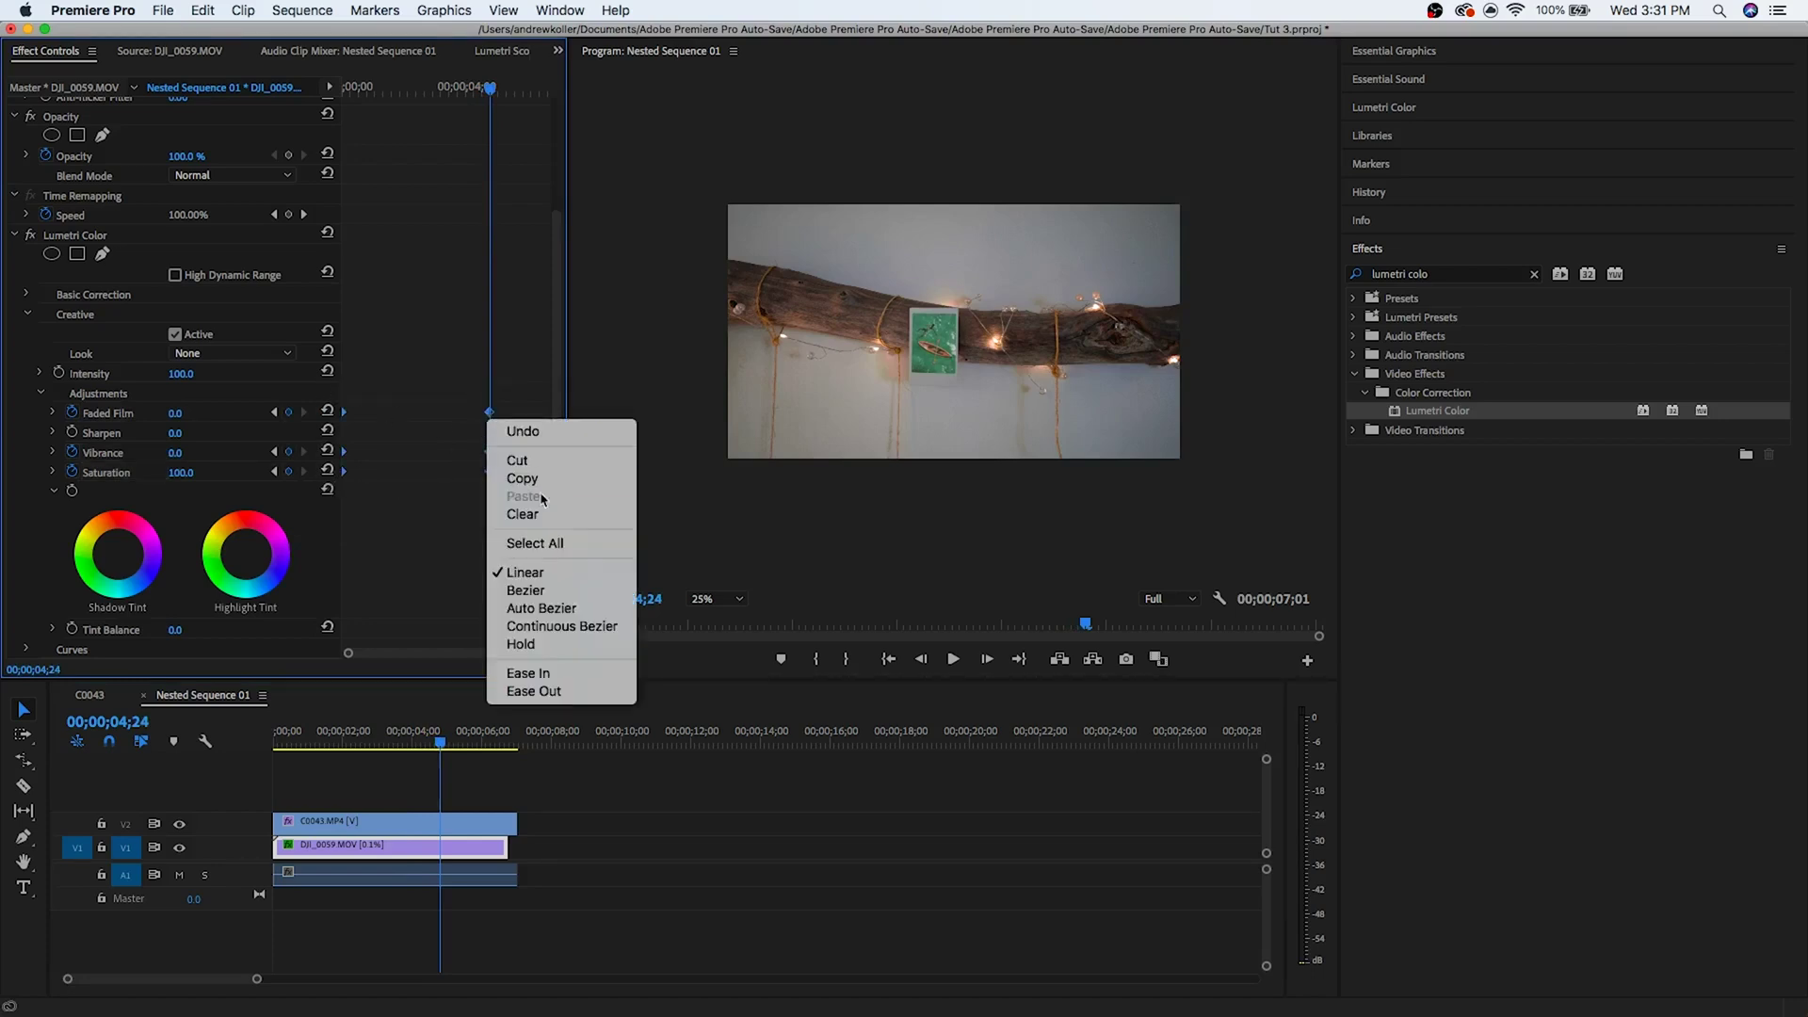
click(581, 610)
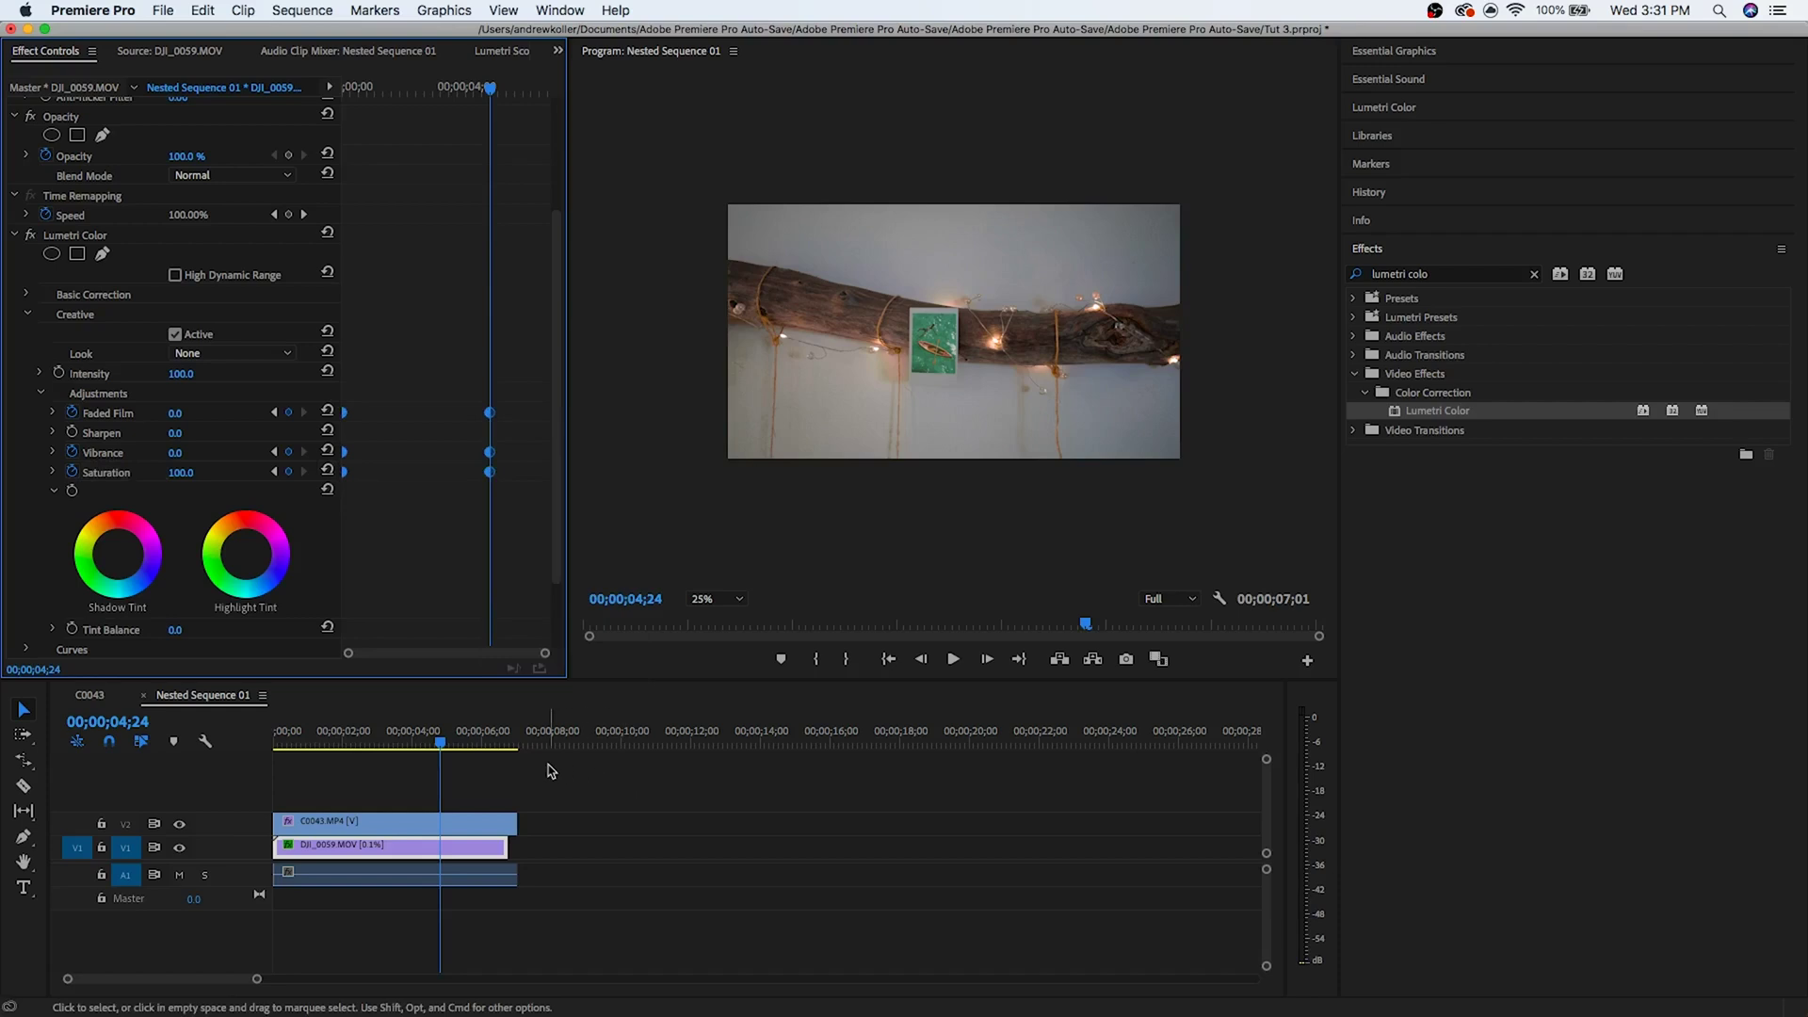
drag(450, 746, 275, 746)
key(space)
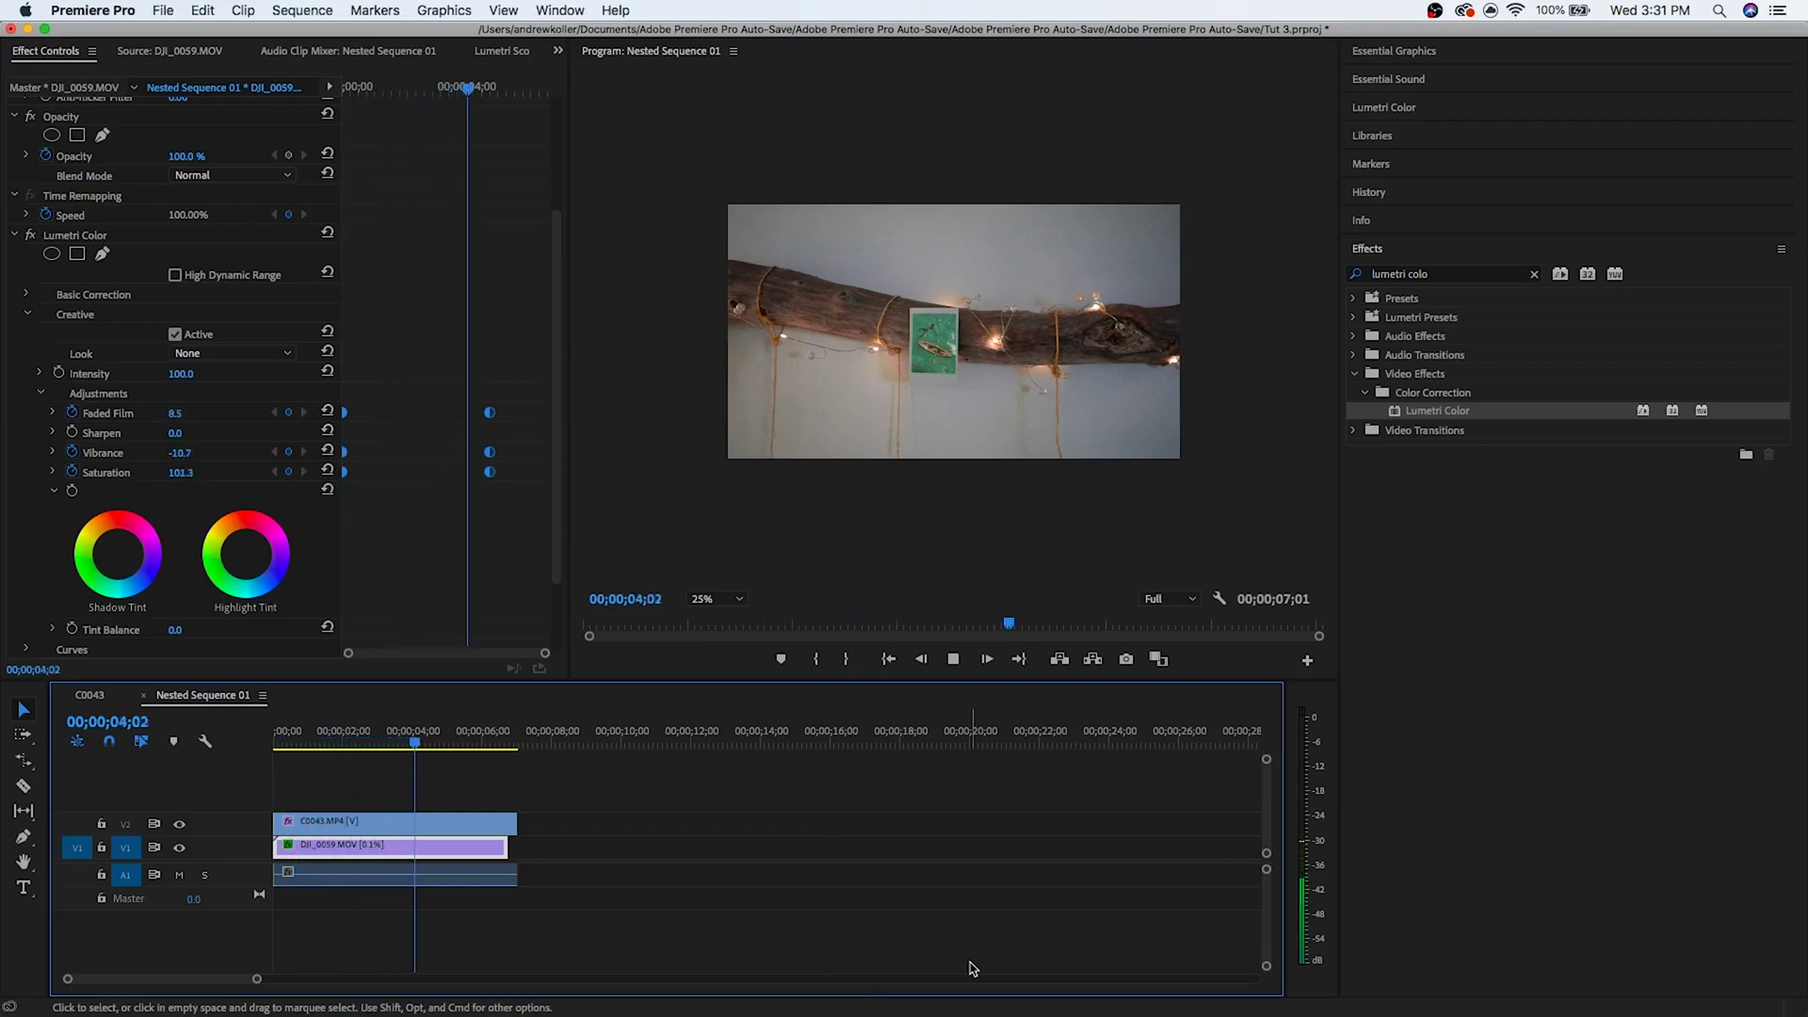
key(space)
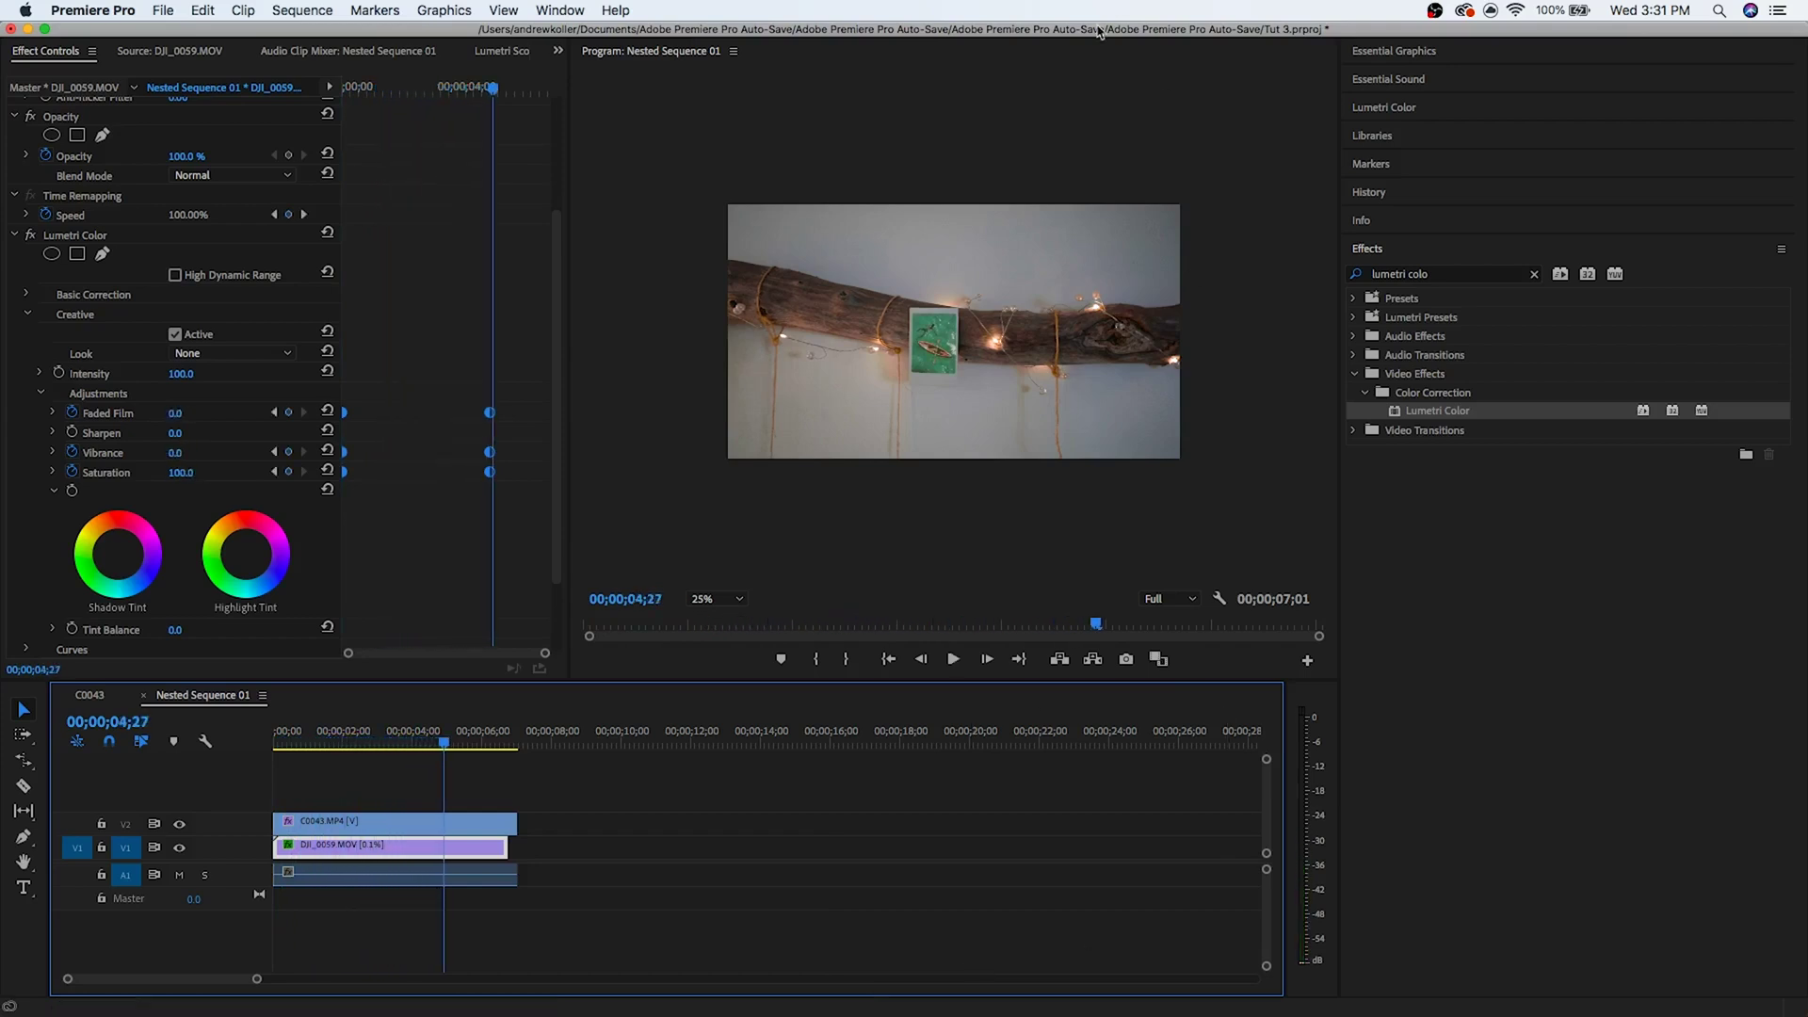
click(95, 695)
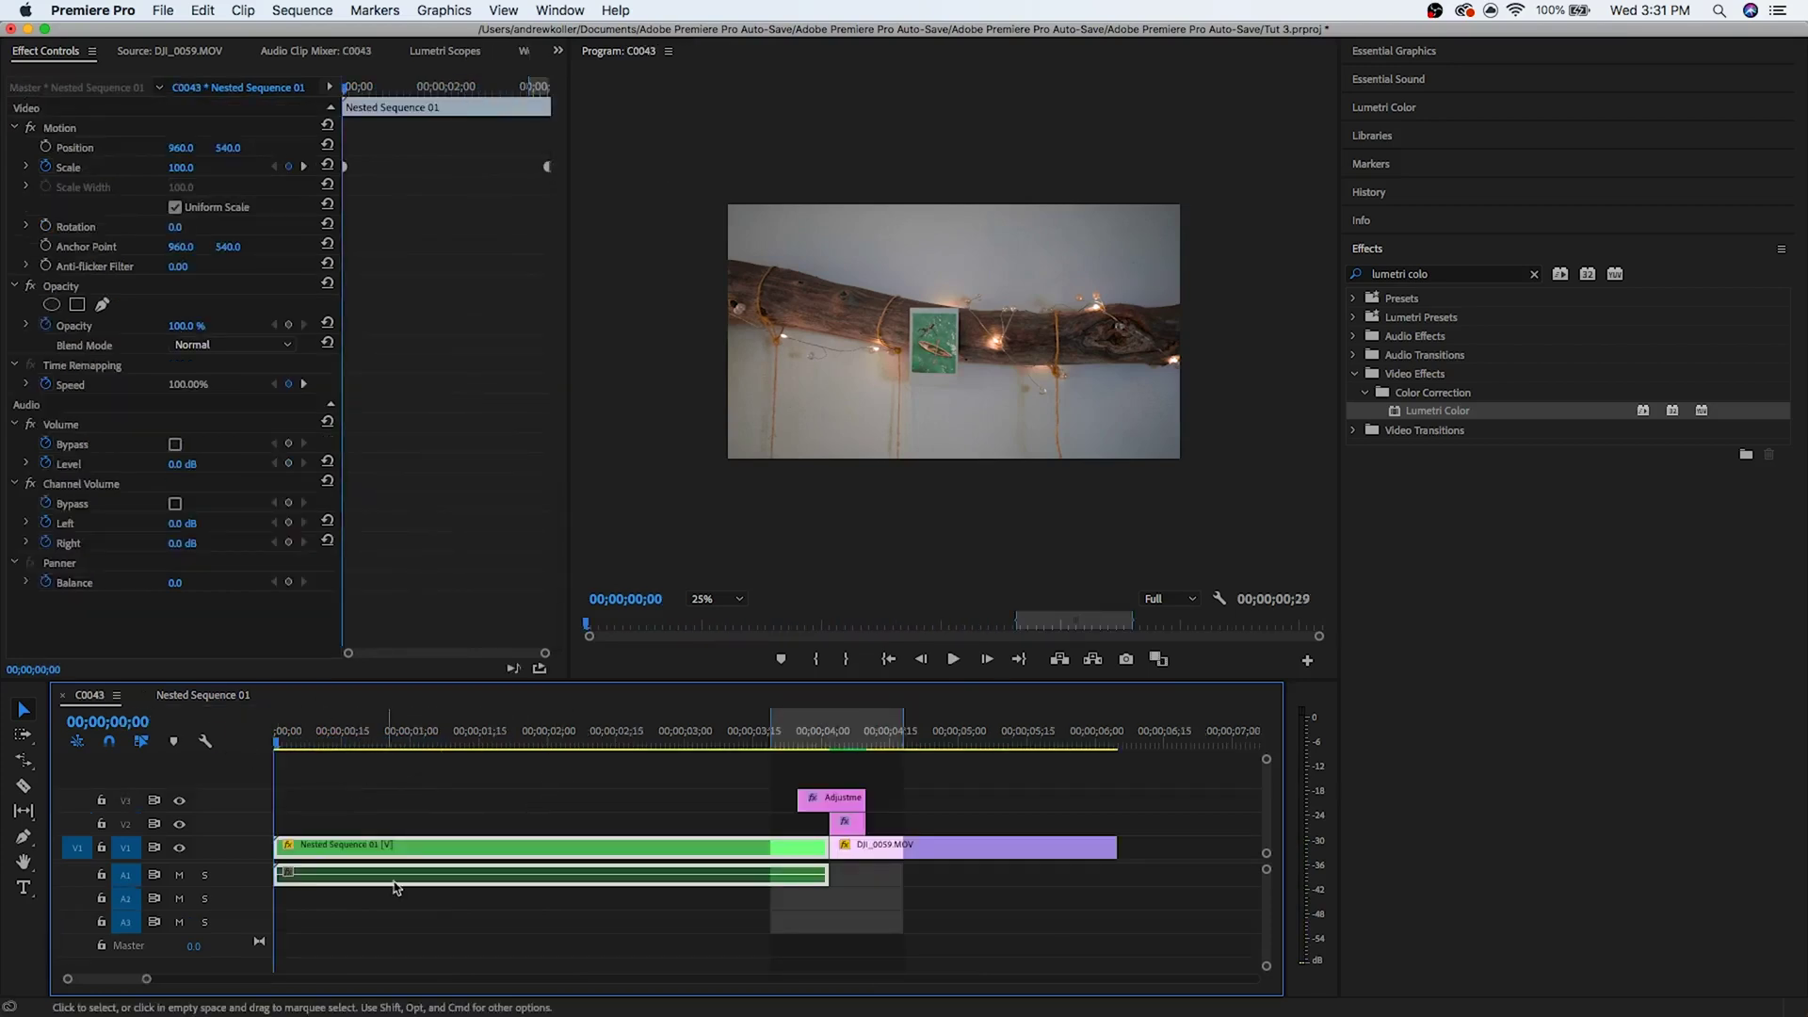